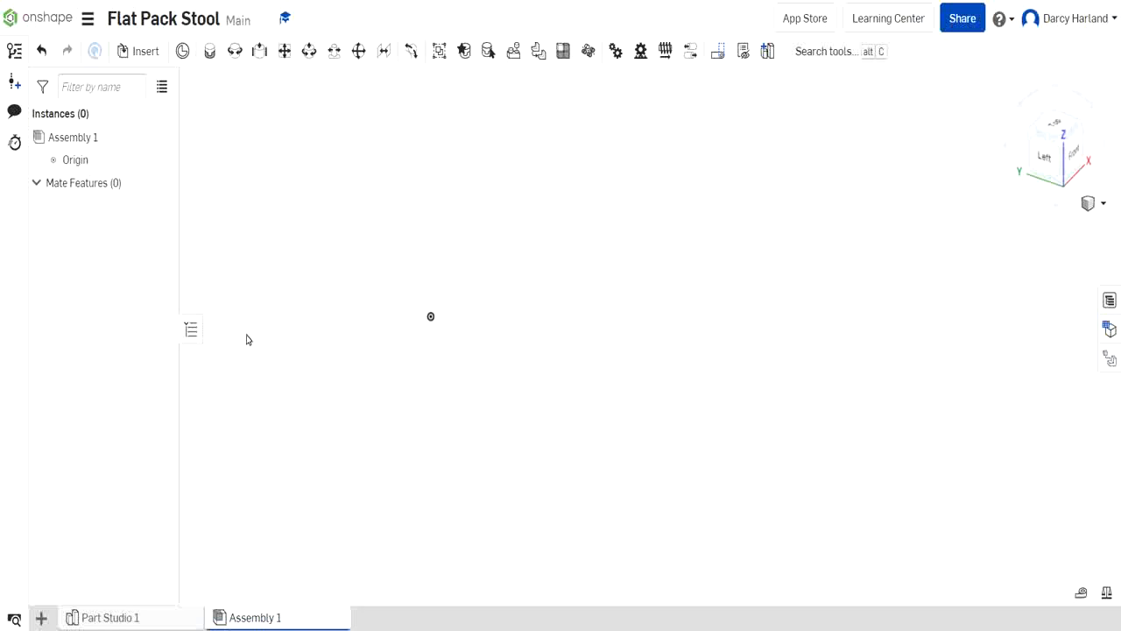
# Insert one Part 1 and two instances of Part 2 from Part Studio 1 into the assembly, spaced apart
pyautogui.moveTo(132, 618)
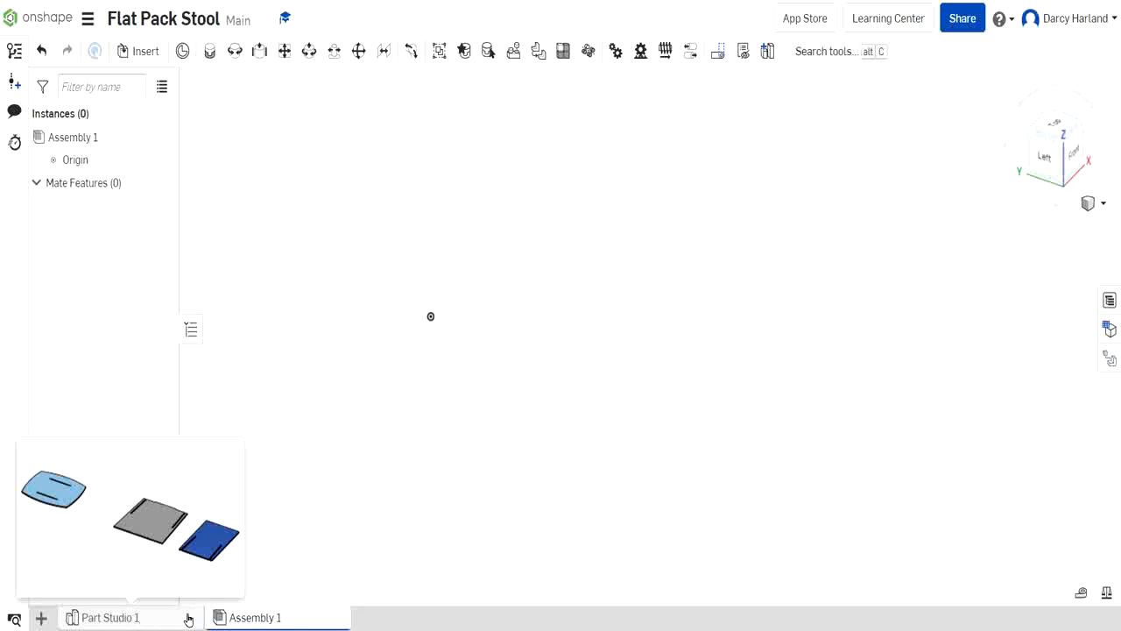
pyautogui.moveTo(246, 620)
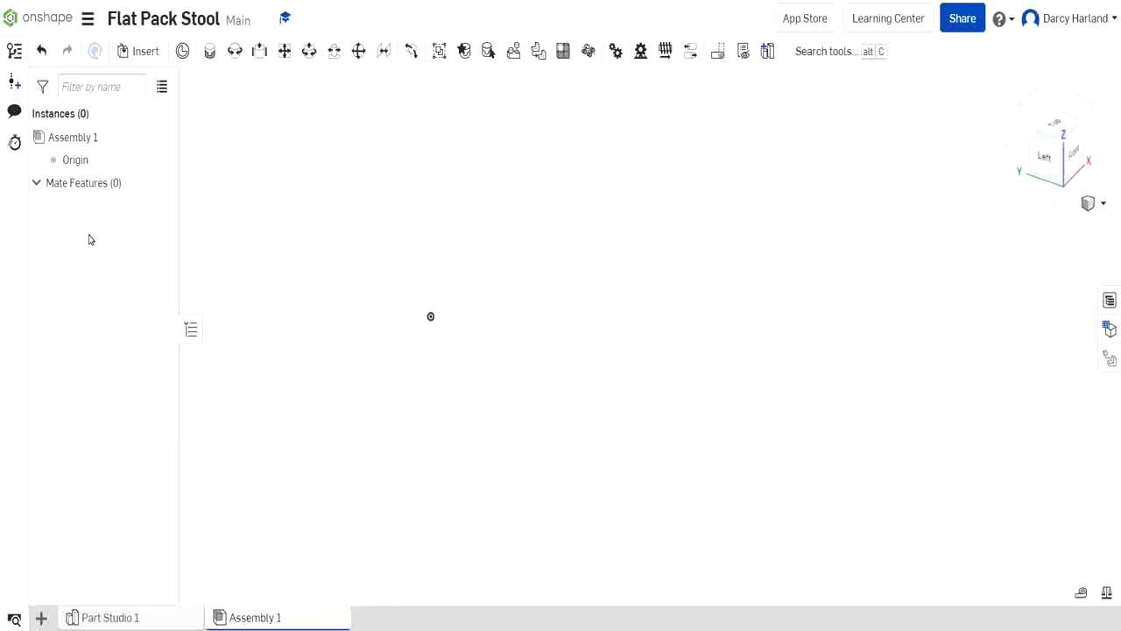
pyautogui.click(142, 54)
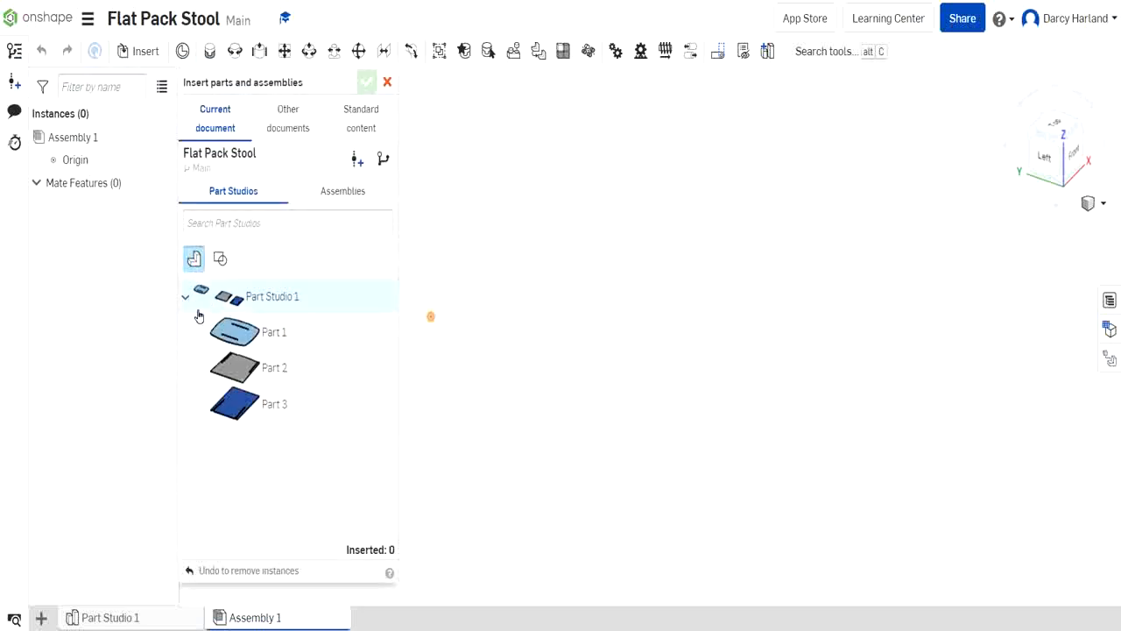
pyautogui.click(276, 337)
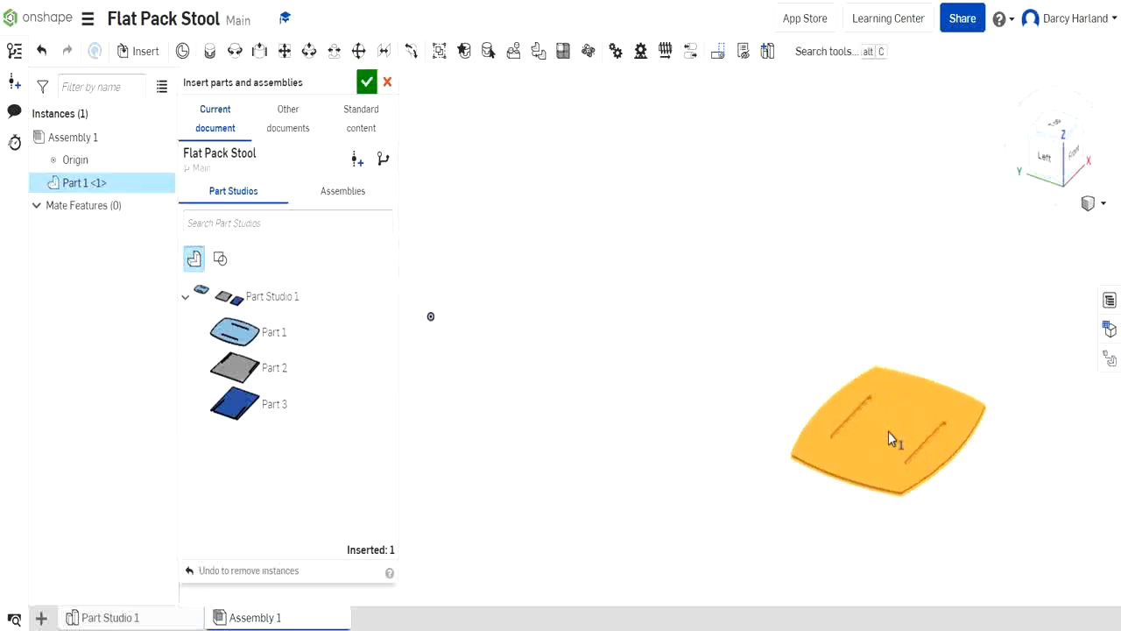
pyautogui.click(889, 431)
pyautogui.click(290, 384)
pyautogui.click(744, 270)
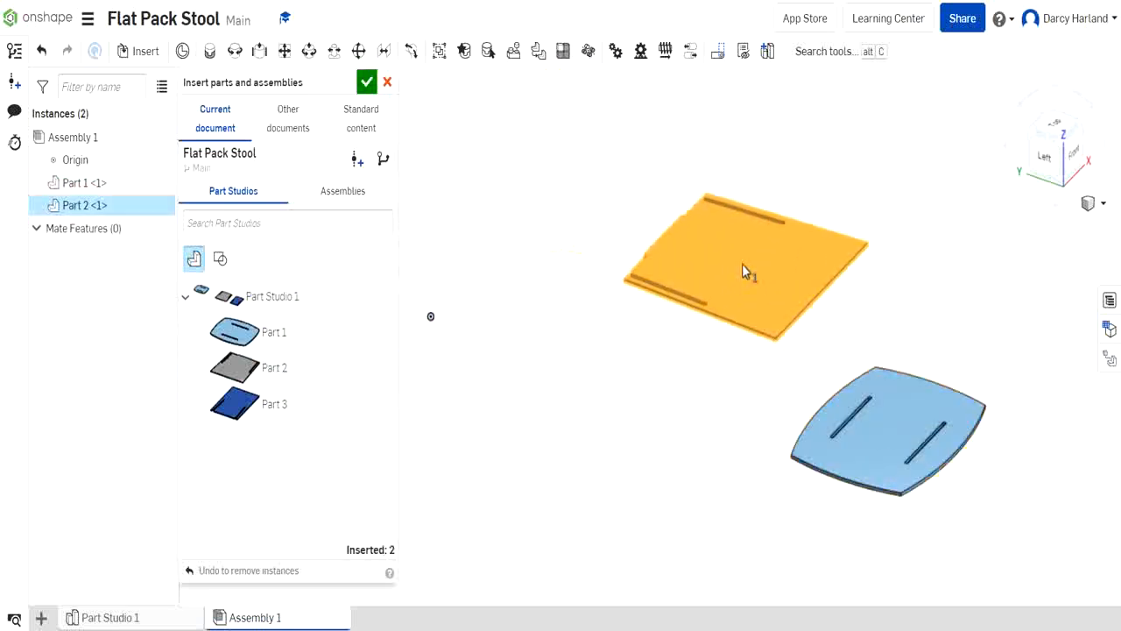
pyautogui.click(271, 368)
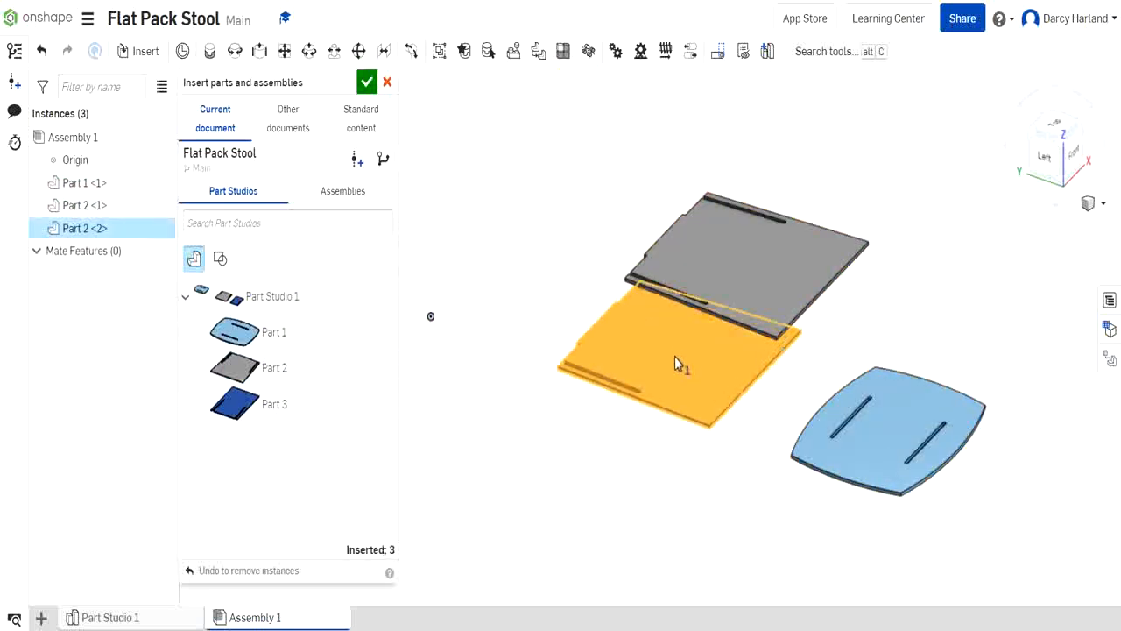
pyautogui.click(643, 397)
# Place two instances of Part 3 beside the grey panels and finish inserting parts
pyautogui.click(275, 417)
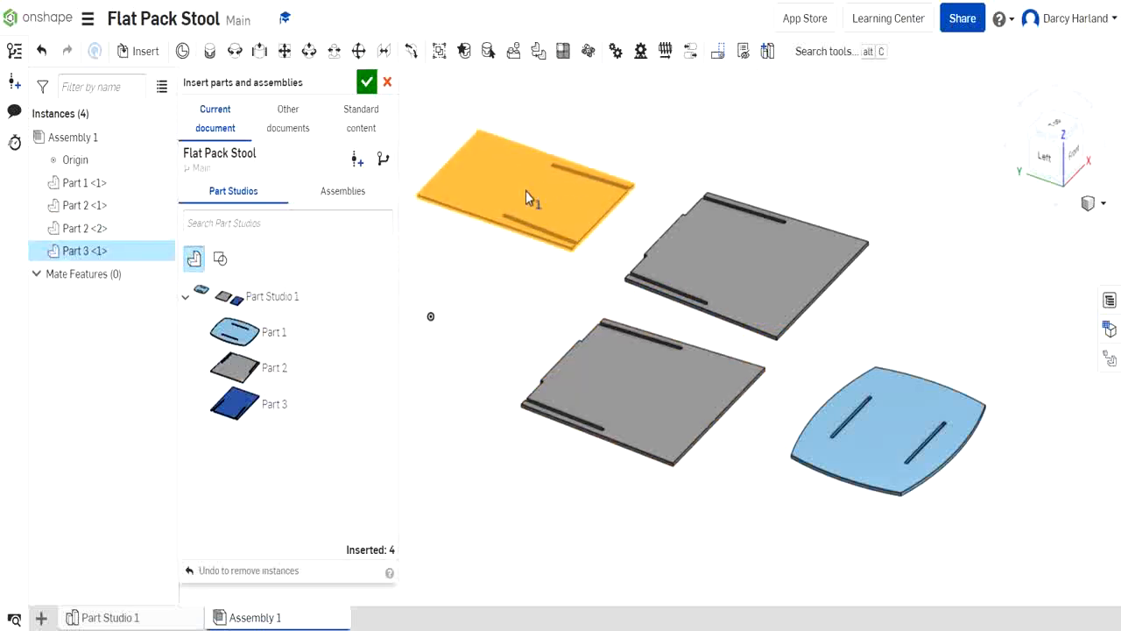
pyautogui.click(526, 191)
pyautogui.click(281, 407)
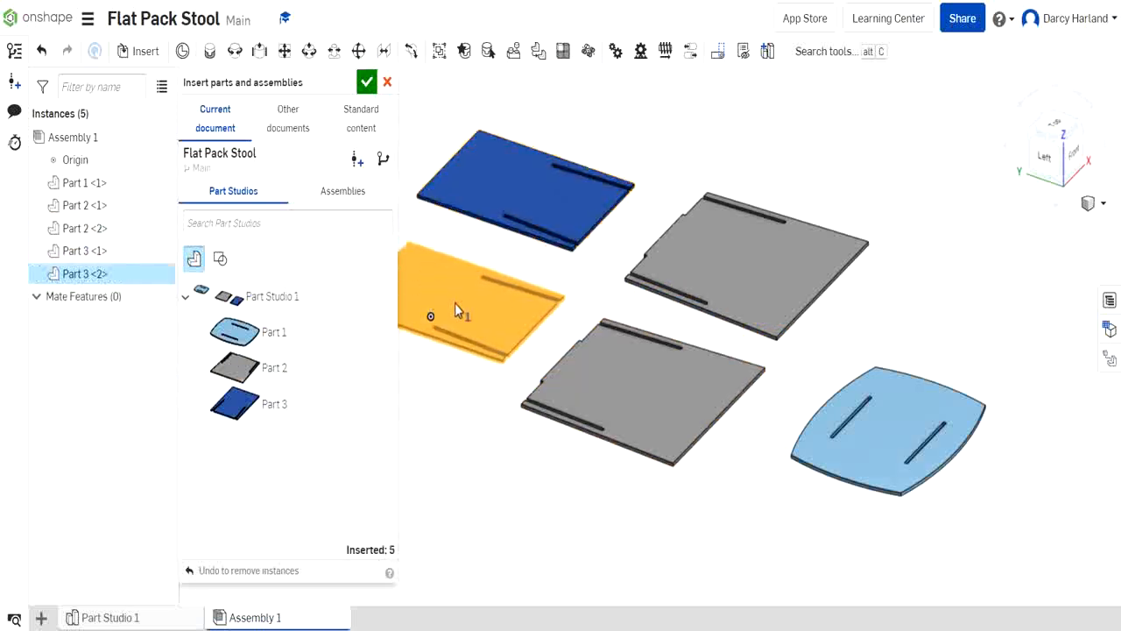
pyautogui.click(455, 303)
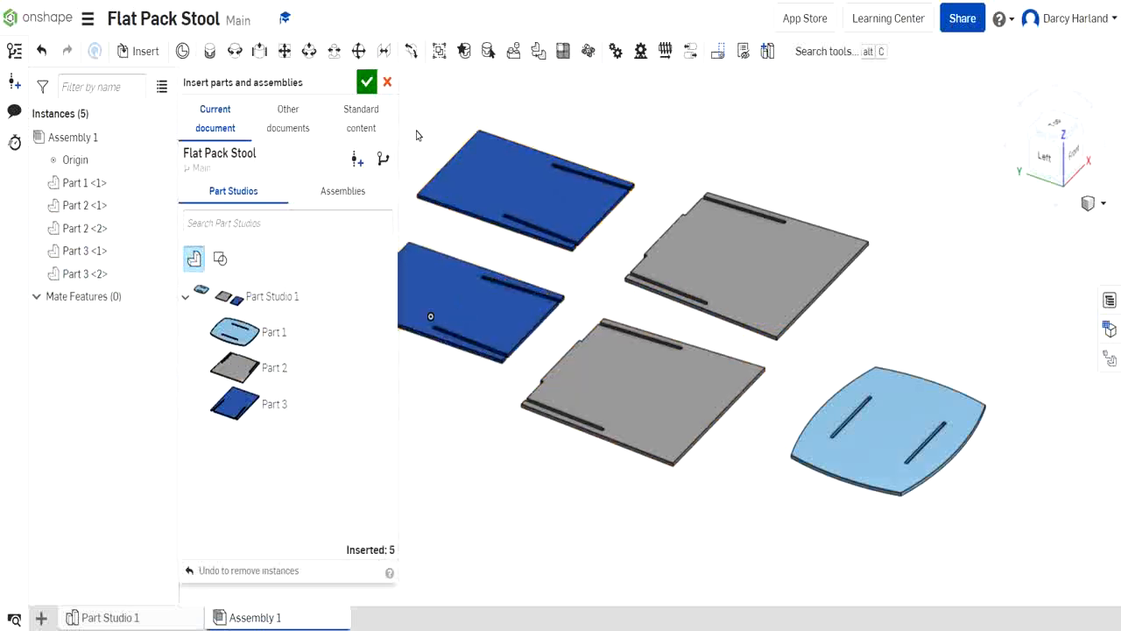
pyautogui.click(367, 83)
# Move Part 1, one grey Part 2 and one blue Part 3 well away from the other two panels
pyautogui.scroll(-5, 801, 307)
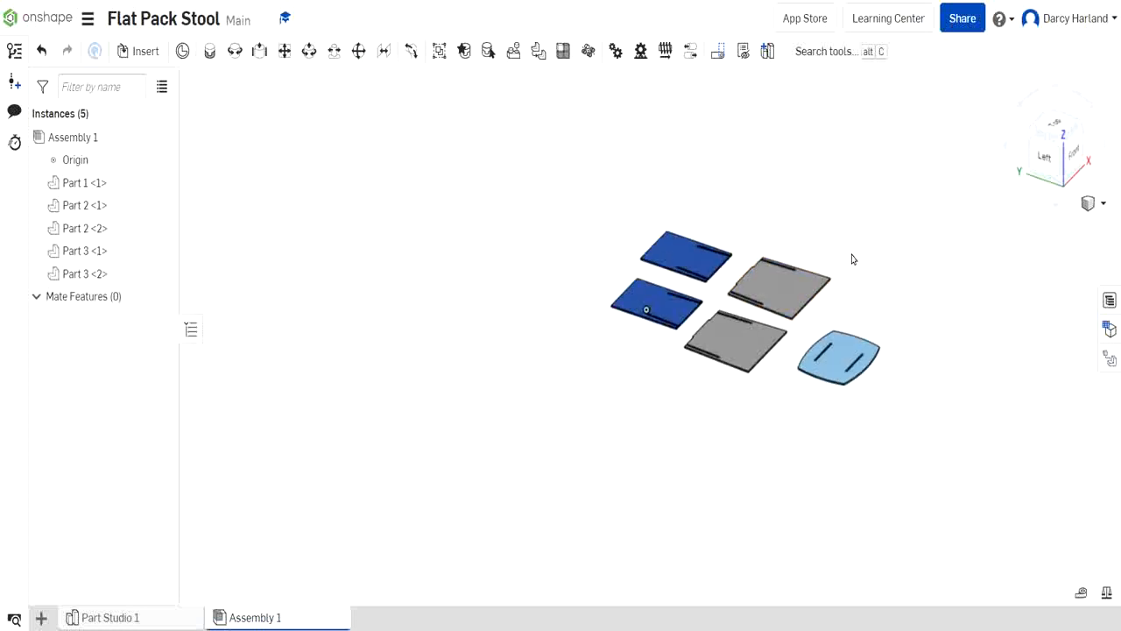
pyautogui.moveTo(724, 399); pyautogui.dragTo(969, 349)
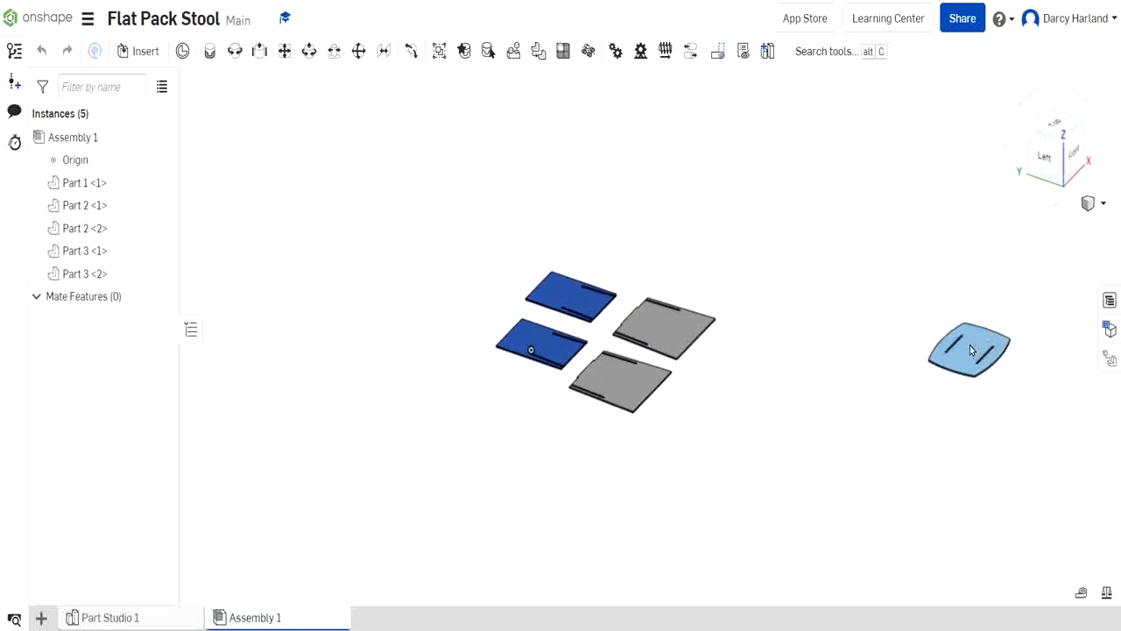
pyautogui.moveTo(663, 328); pyautogui.dragTo(909, 278)
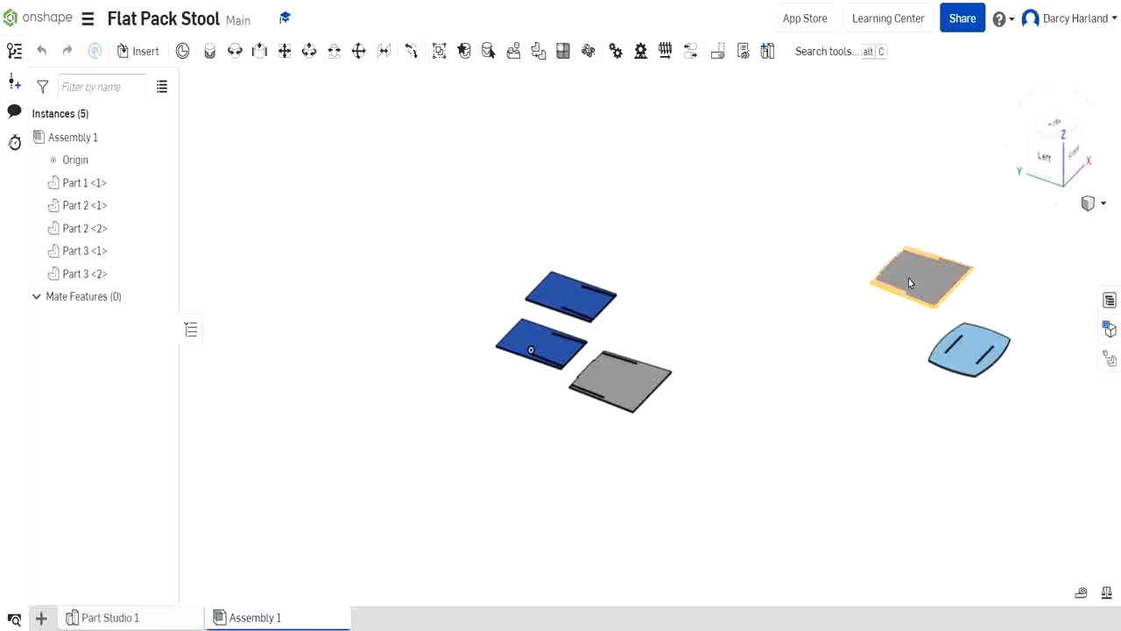
pyautogui.moveTo(580, 306); pyautogui.dragTo(907, 344)
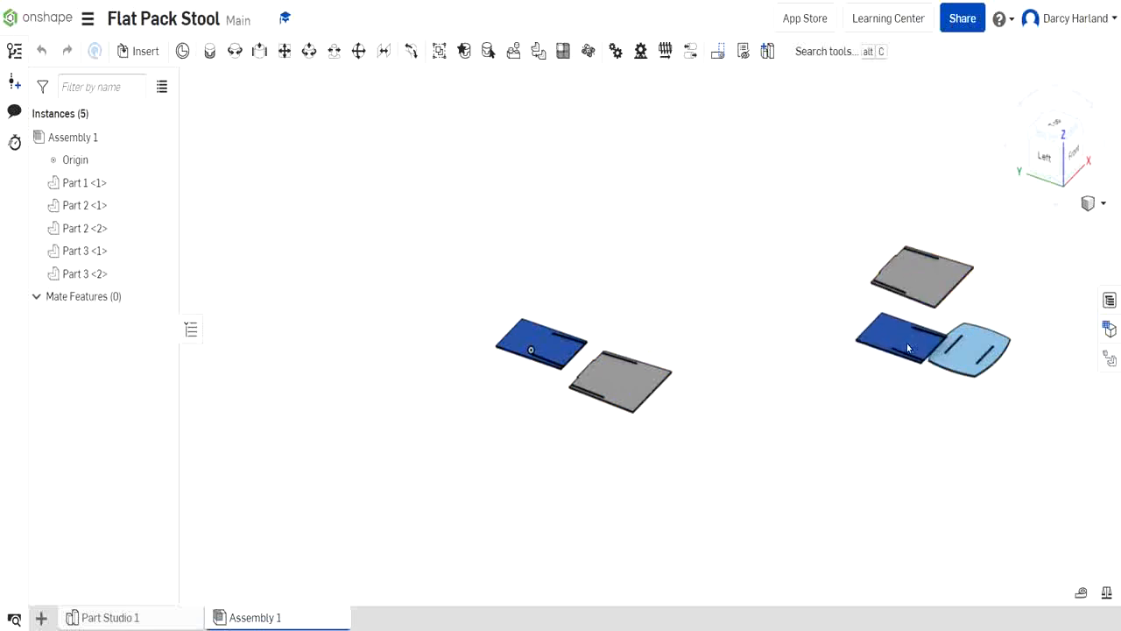
# Rotate the remaining grey Part 2 by 90 degrees to stand upright, raise it, and space the remaining blue Part 3 farther from it
pyautogui.scroll(5, 559, 333)
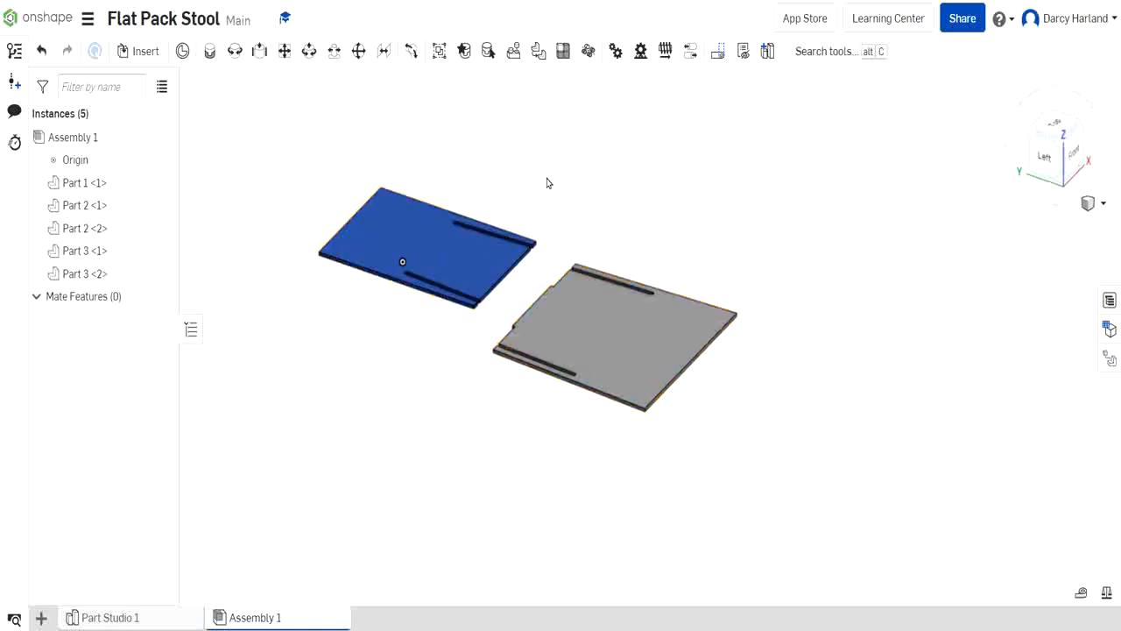
pyautogui.moveTo(548, 180); pyautogui.dragTo(605, 255, button='middle')
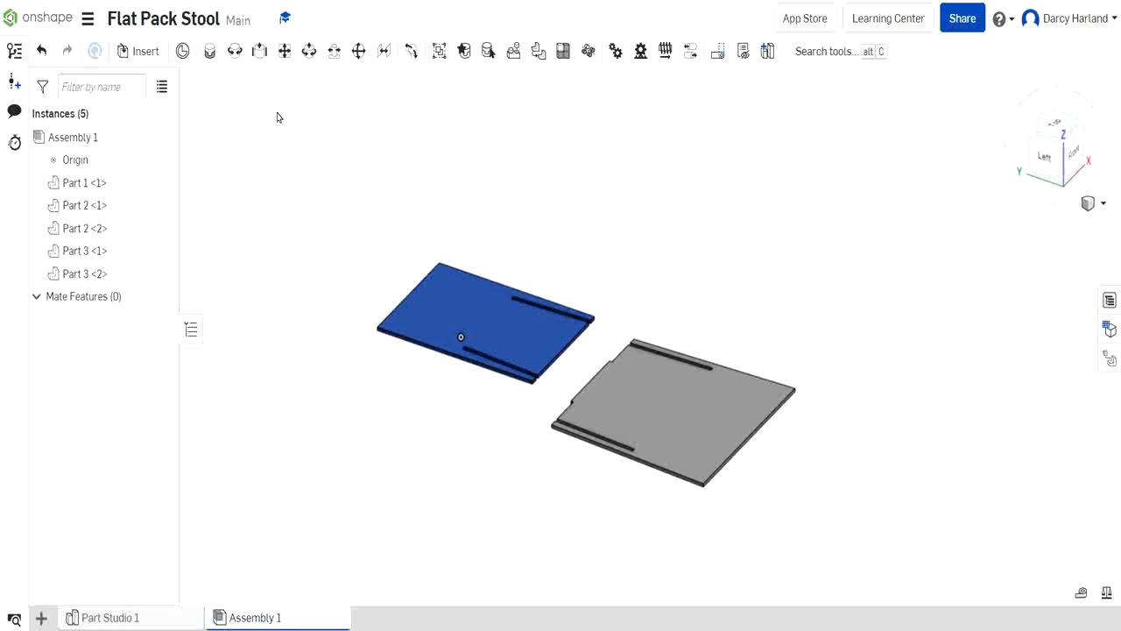
pyautogui.click(656, 387)
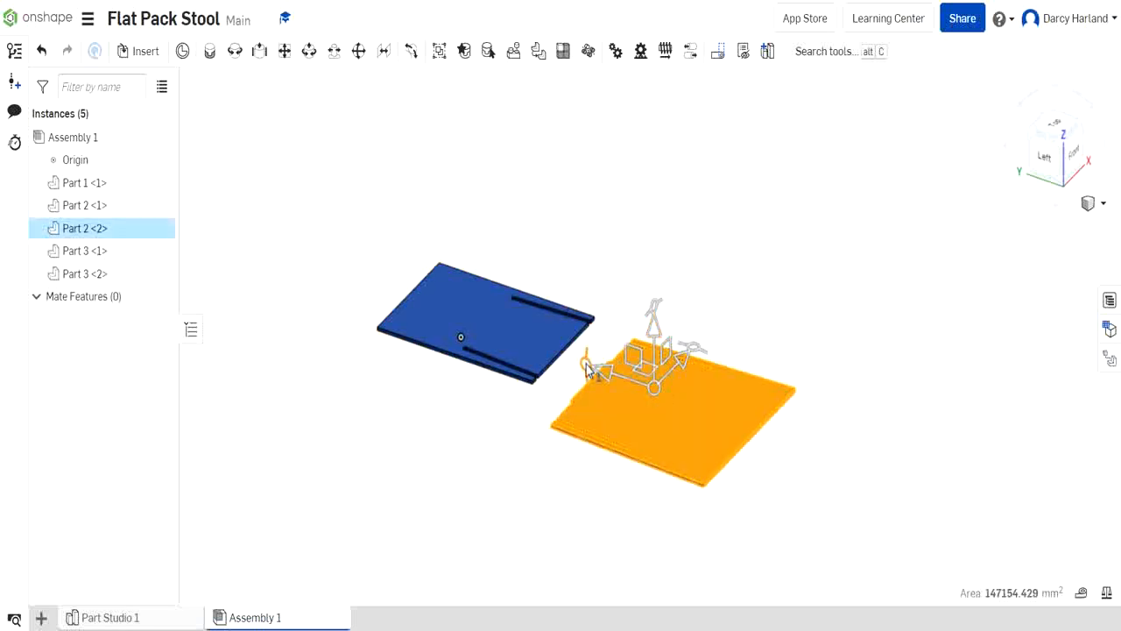
pyautogui.moveTo(586, 361); pyautogui.dragTo(656, 327)
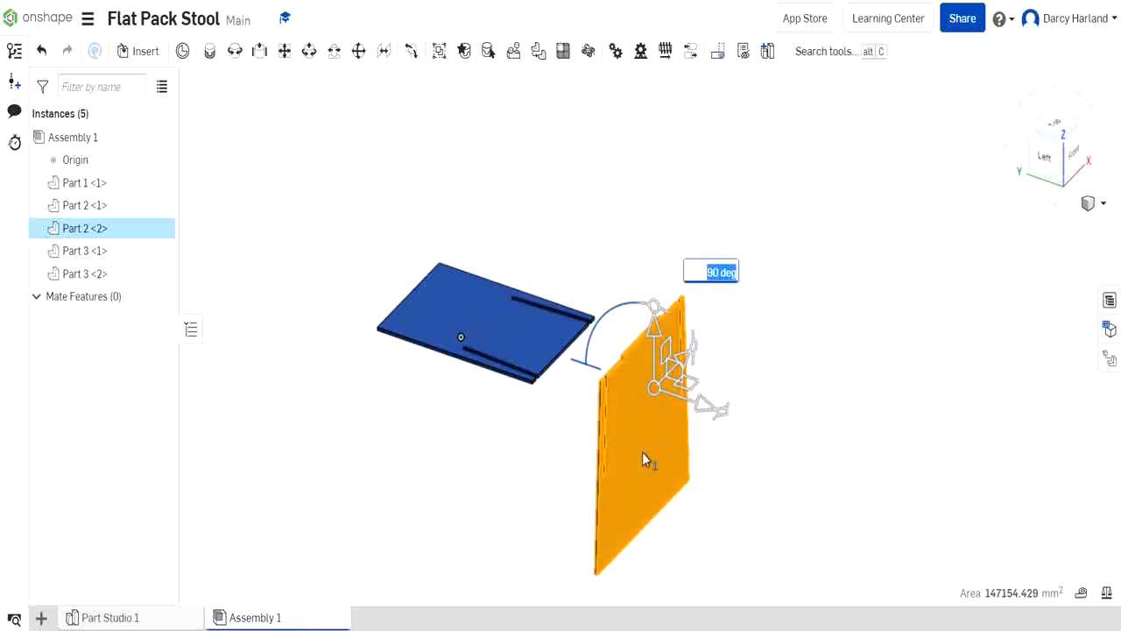
pyautogui.moveTo(631, 387); pyautogui.dragTo(643, 281)
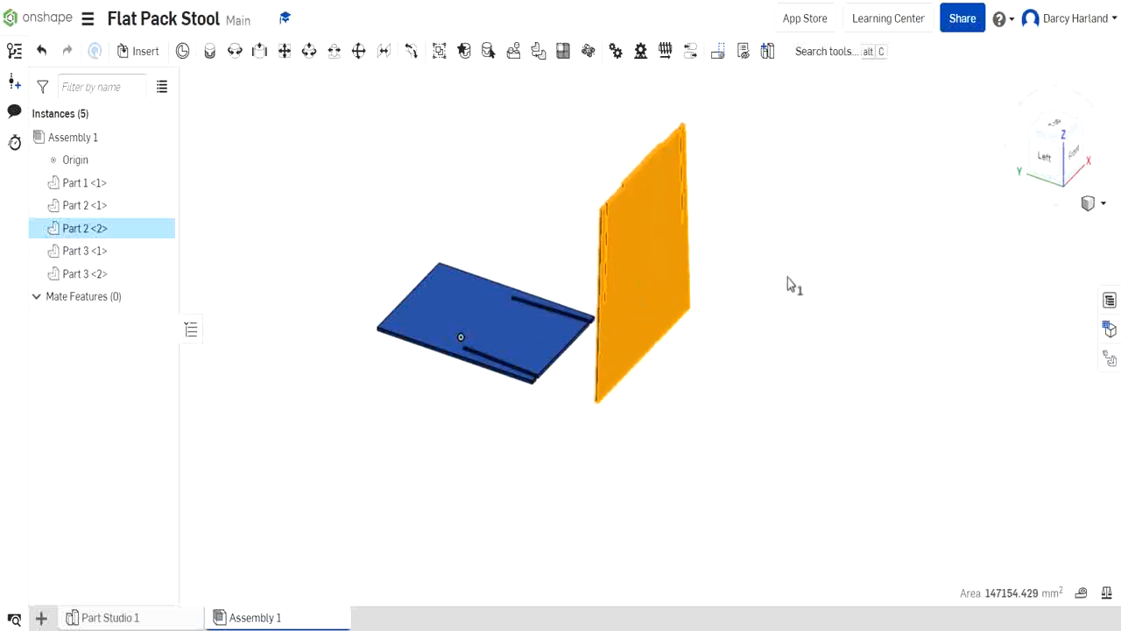
pyautogui.click(793, 278)
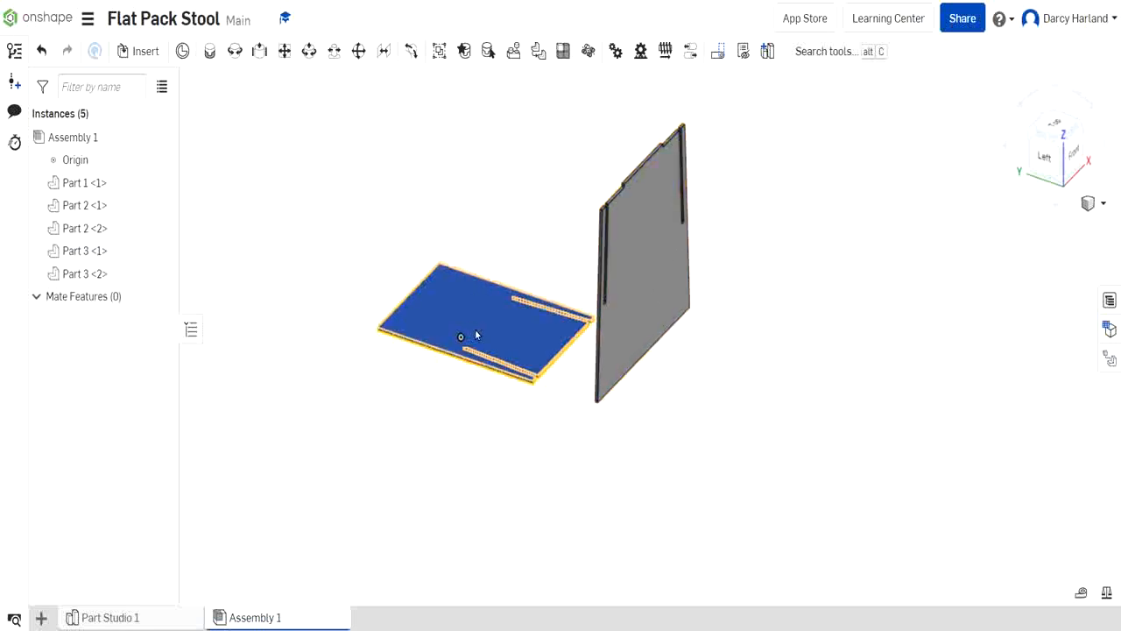
pyautogui.moveTo(475, 328); pyautogui.dragTo(378, 312)
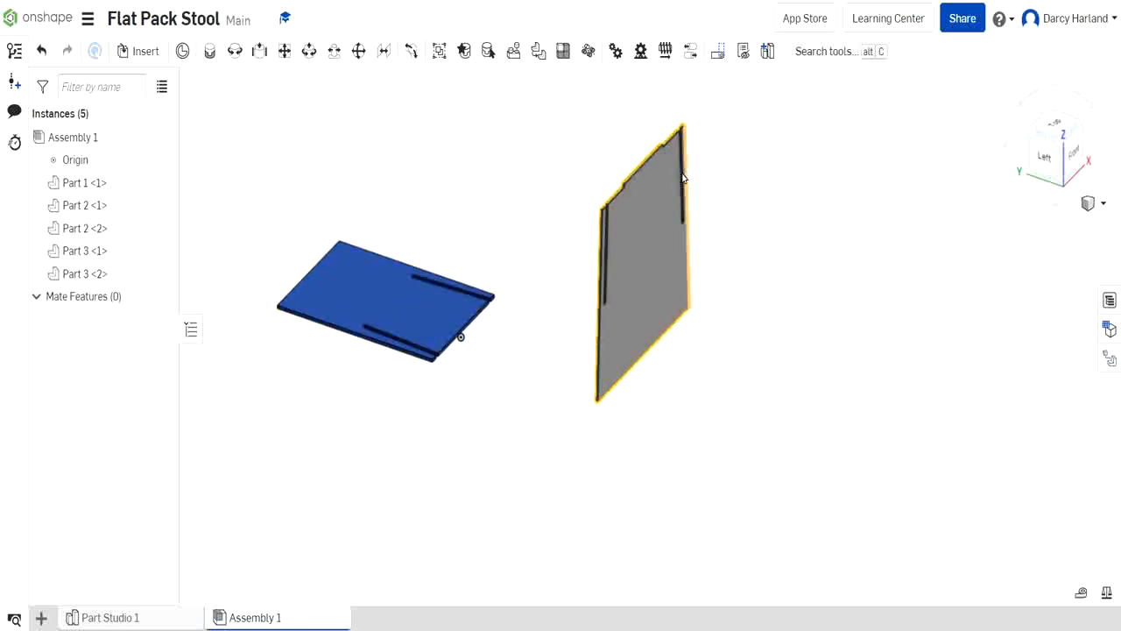
# Start a Fastened mate for the blue panel and the upright grey panel
pyautogui.scroll(3, 637, 203)
pyautogui.scroll(-5, 632, 199)
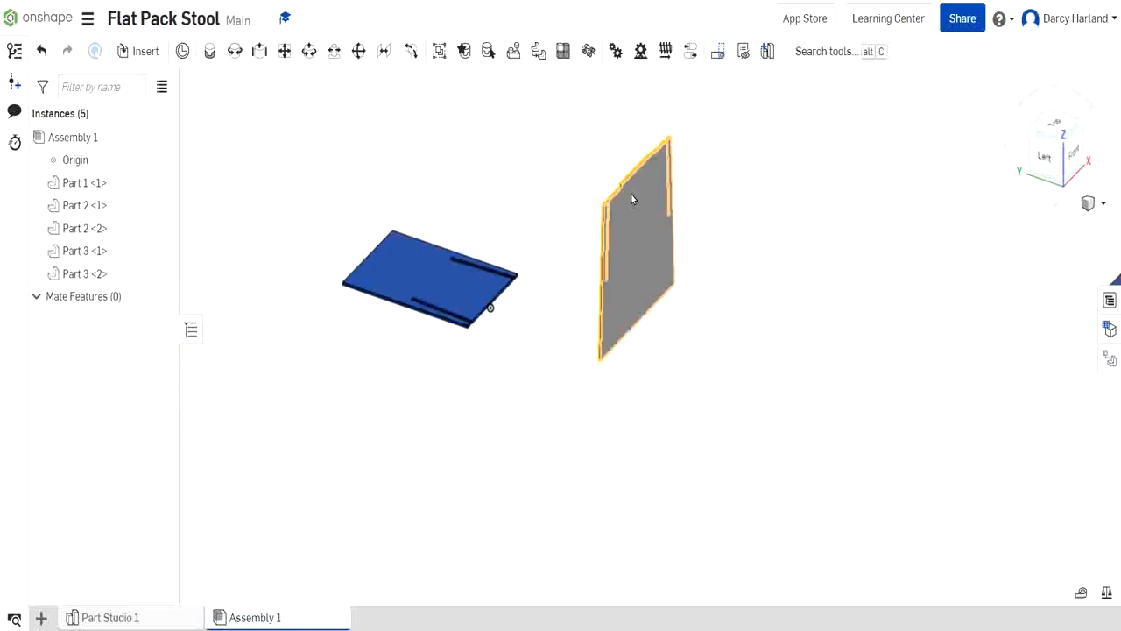
pyautogui.scroll(2, 632, 199)
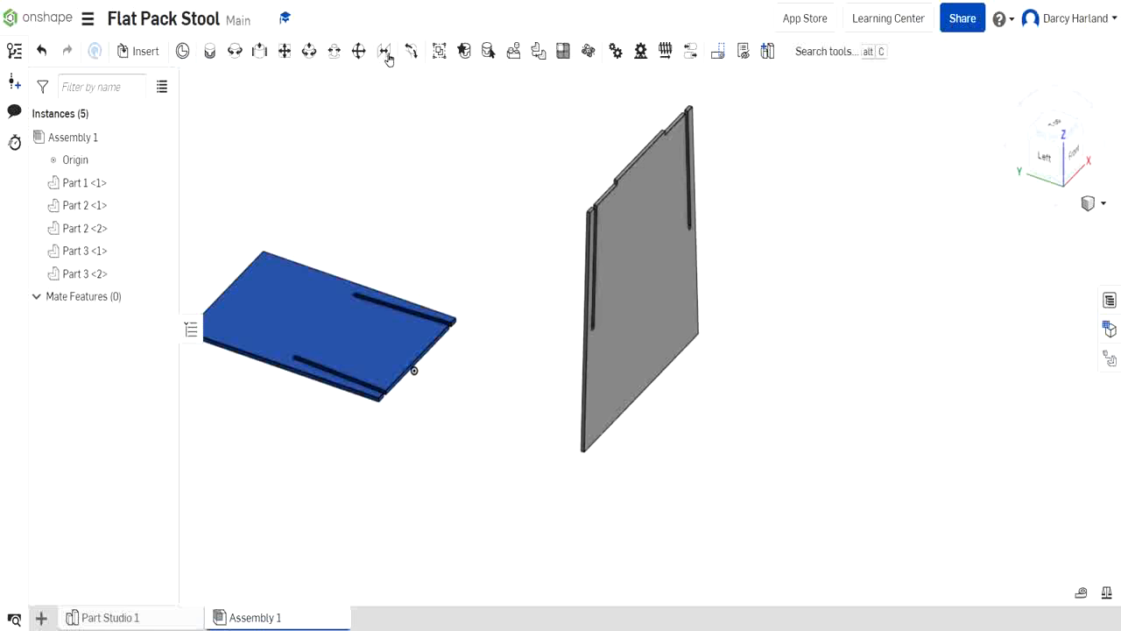
pyautogui.click(207, 54)
# Pick the first mate connector on the blue panel's upper face, where the nearer slot's outer straight edge meets its rounded end
pyautogui.scroll(2, 268, 331)
pyautogui.scroll(4, 268, 330)
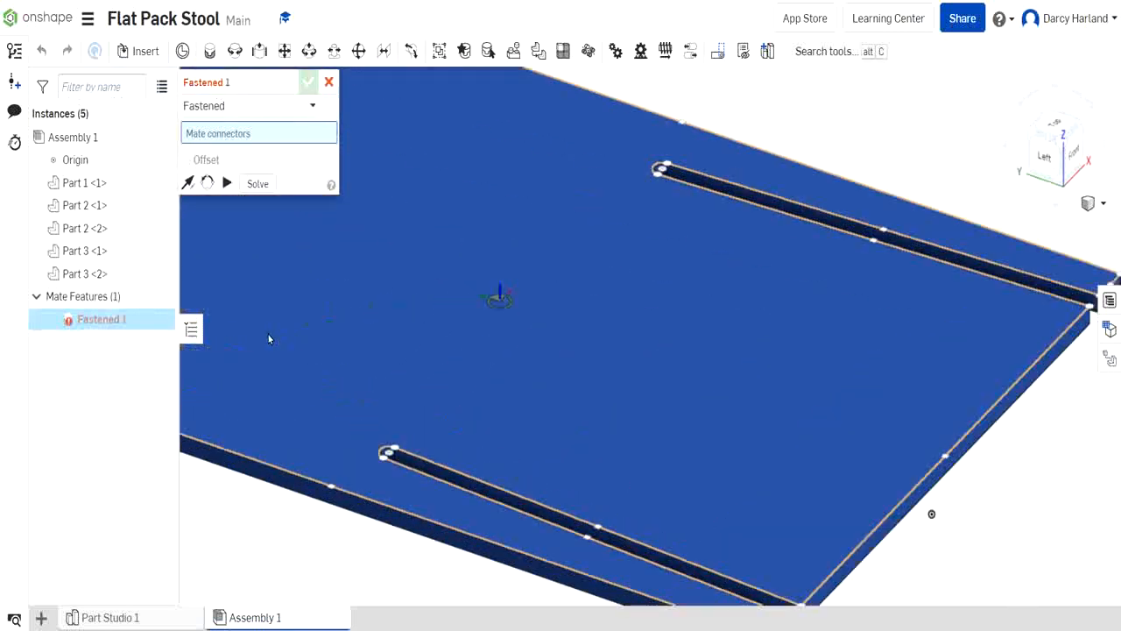
pyautogui.press('f')
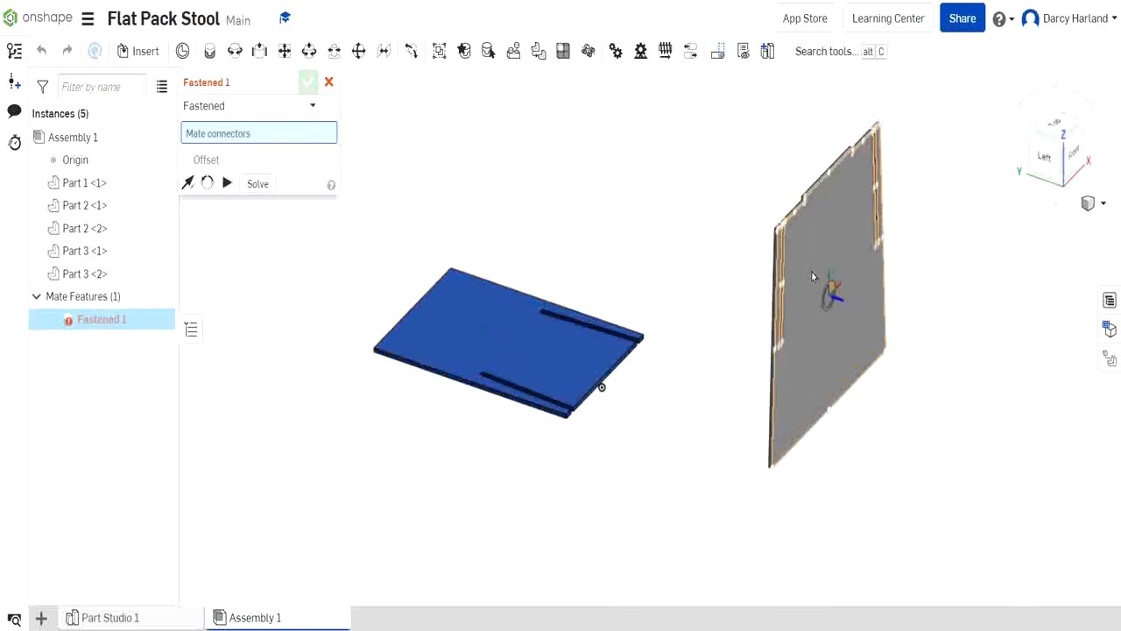
pyautogui.scroll(1, 511, 383)
pyautogui.scroll(3, 510, 384)
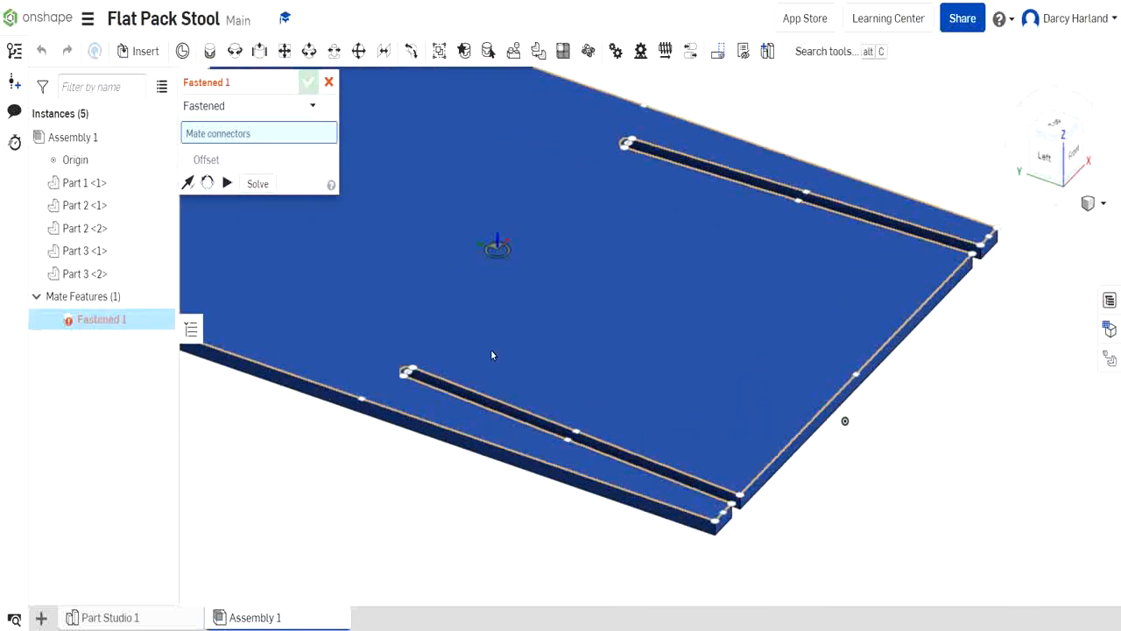
pyautogui.scroll(-4, 527, 369)
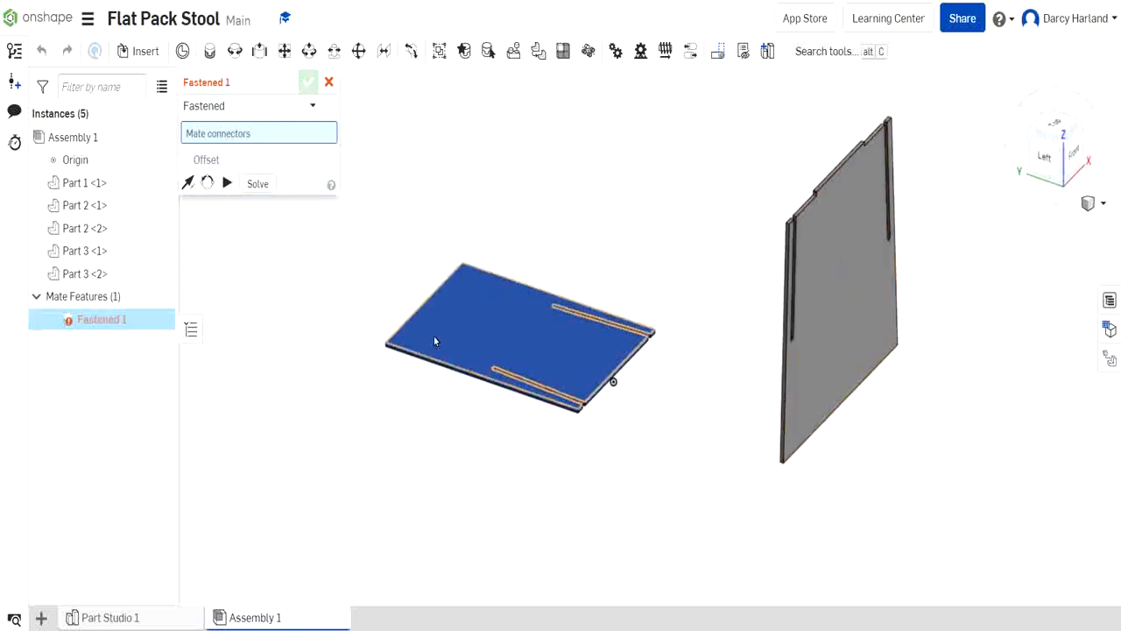
pyautogui.scroll(5, 519, 326)
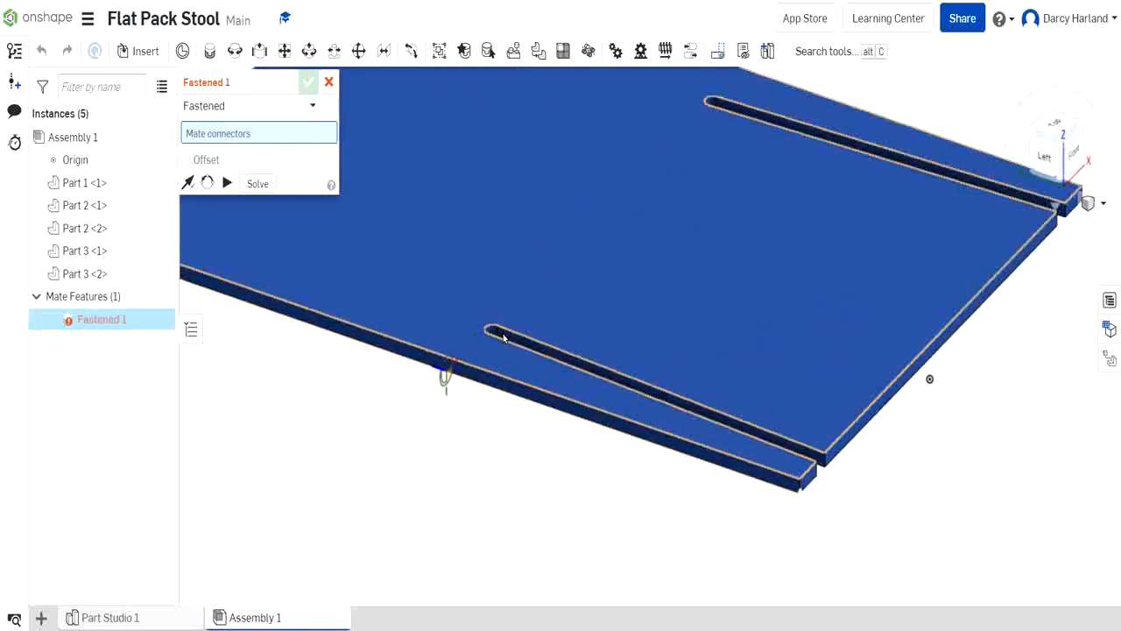
pyautogui.scroll(5, 504, 337)
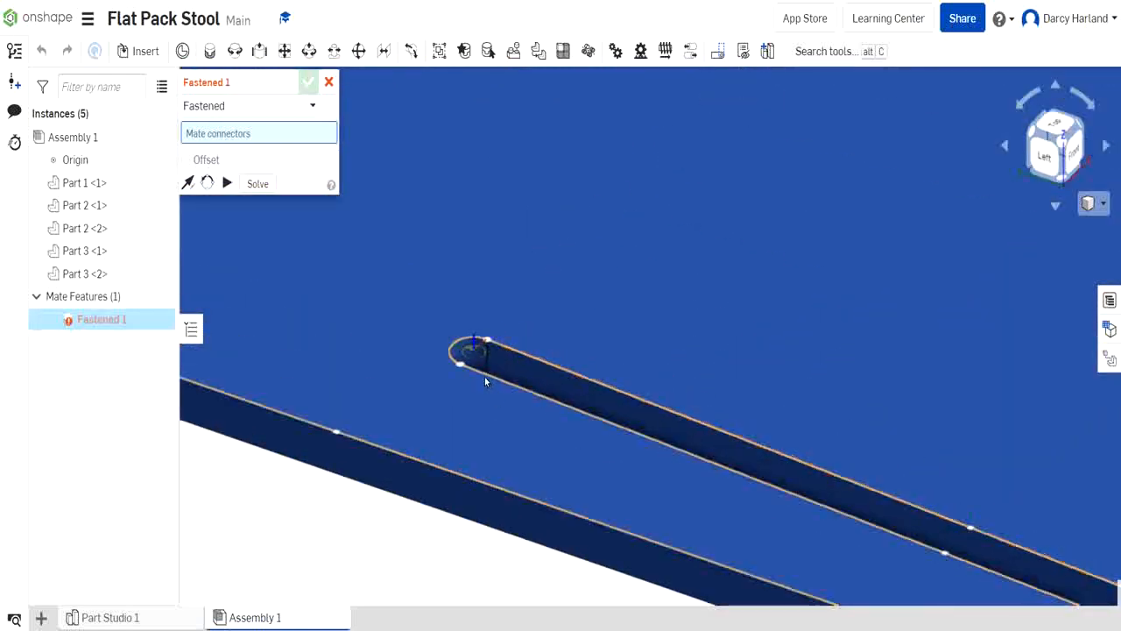
pyautogui.scroll(-5, 484, 377)
pyautogui.scroll(5, 533, 405)
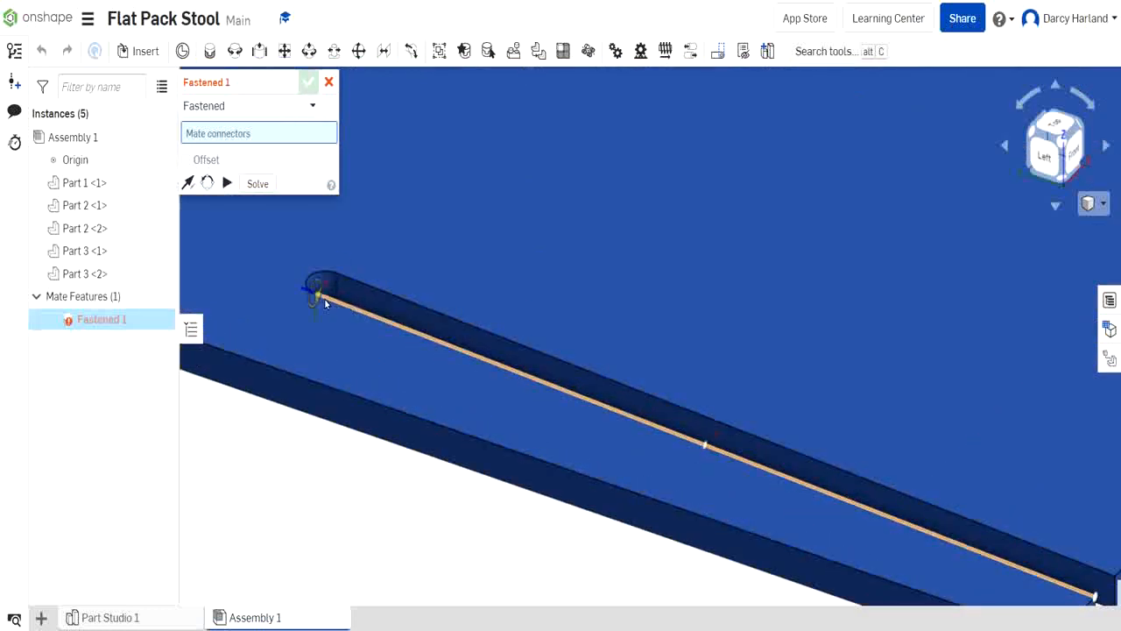
pyautogui.scroll(-5, 322, 299)
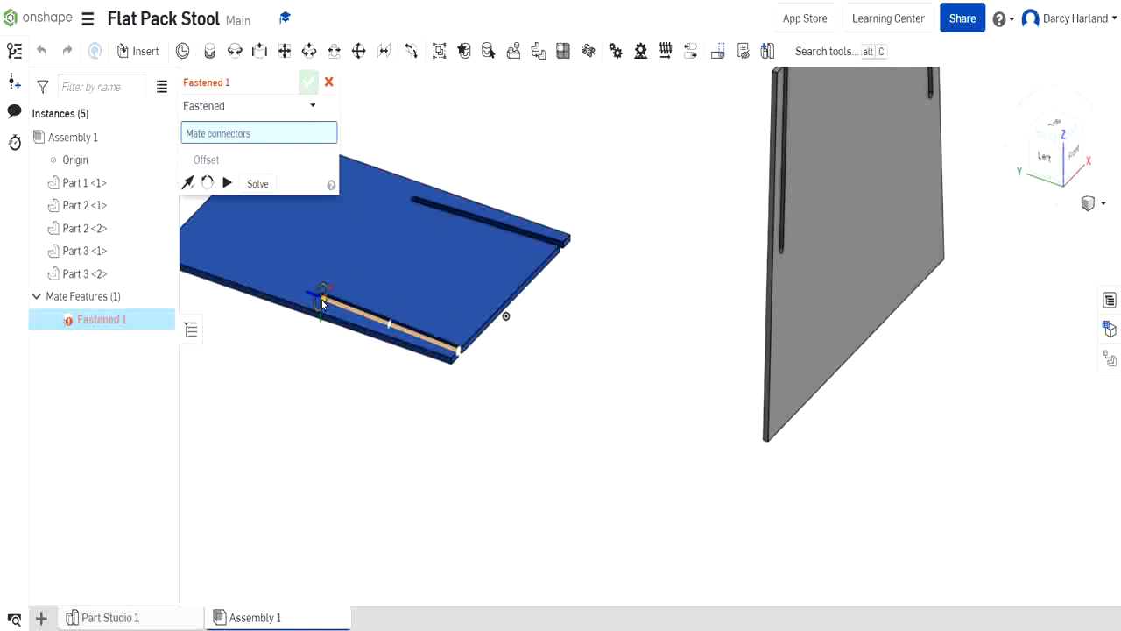
pyautogui.scroll(-3, 322, 303)
pyautogui.scroll(1, 408, 328)
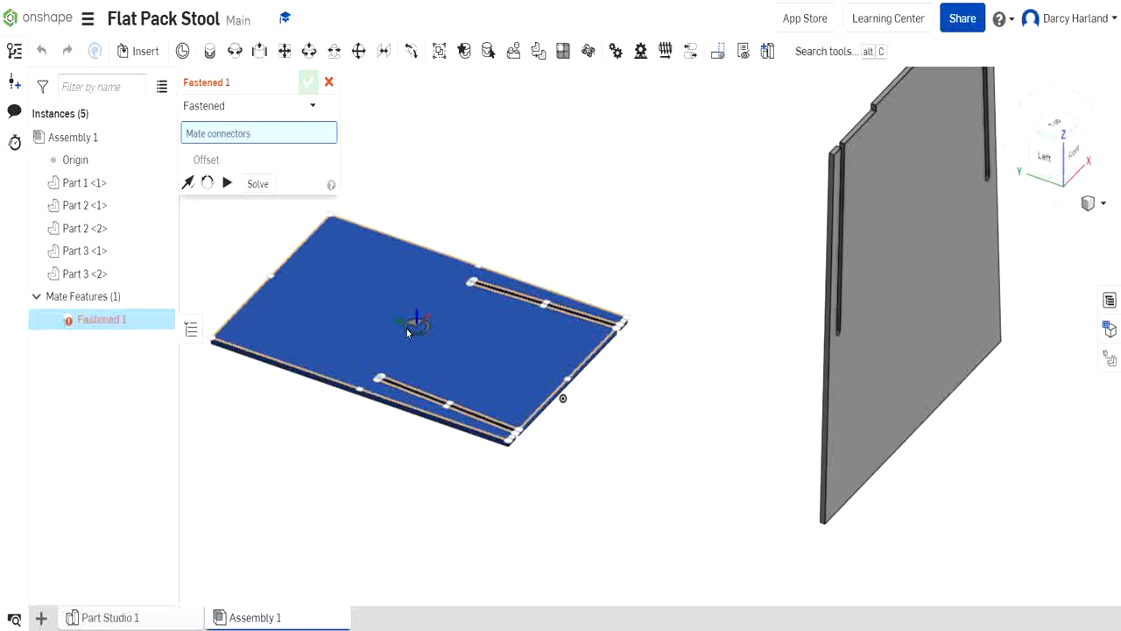
pyautogui.scroll(4, 377, 359)
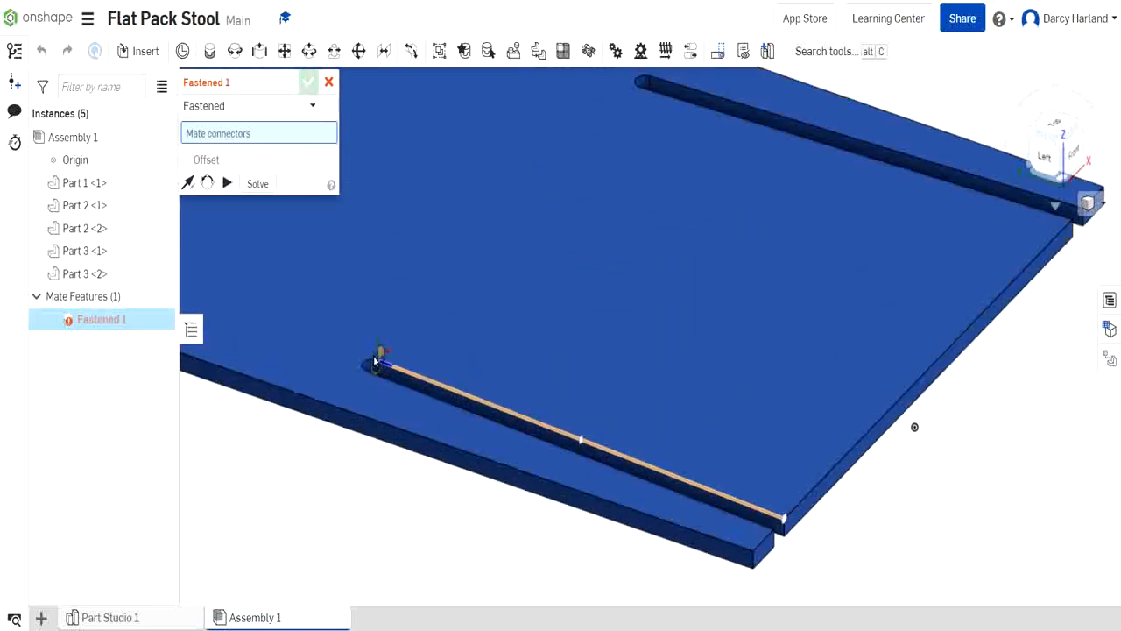
pyautogui.scroll(3, 366, 371)
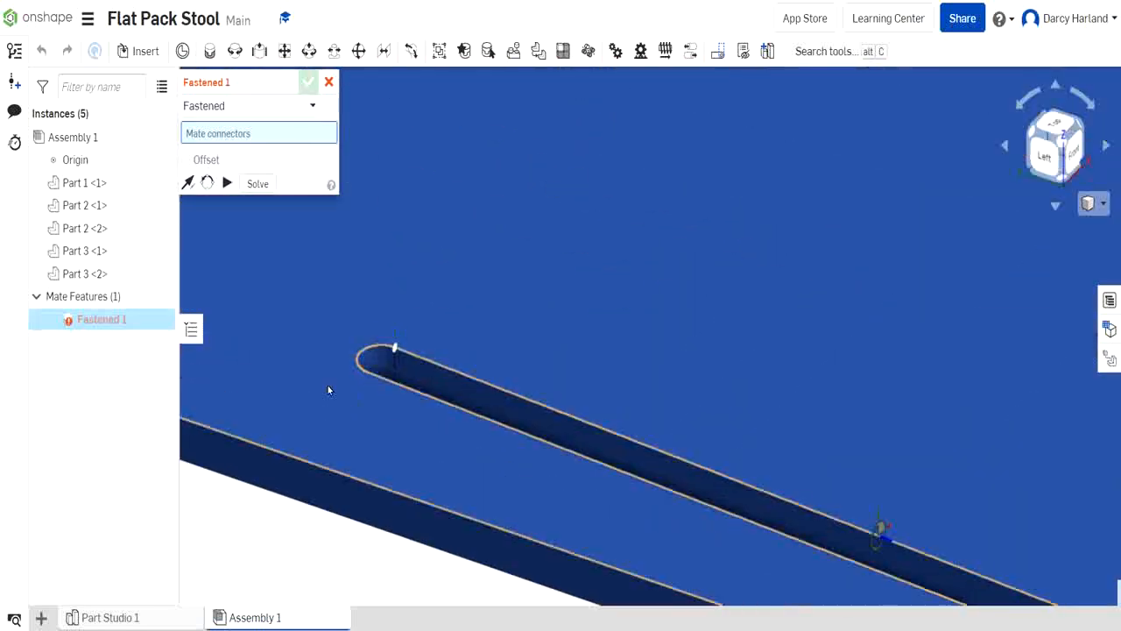
pyautogui.scroll(2, 382, 382)
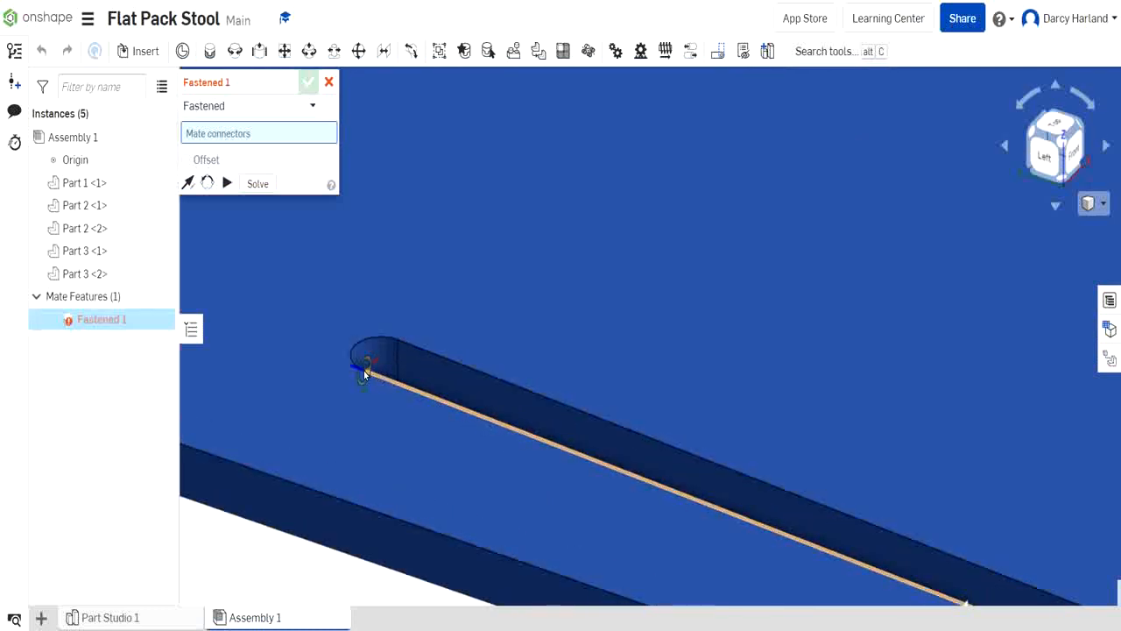
pyautogui.scroll(-5, 624, 443)
pyautogui.scroll(4, 619, 450)
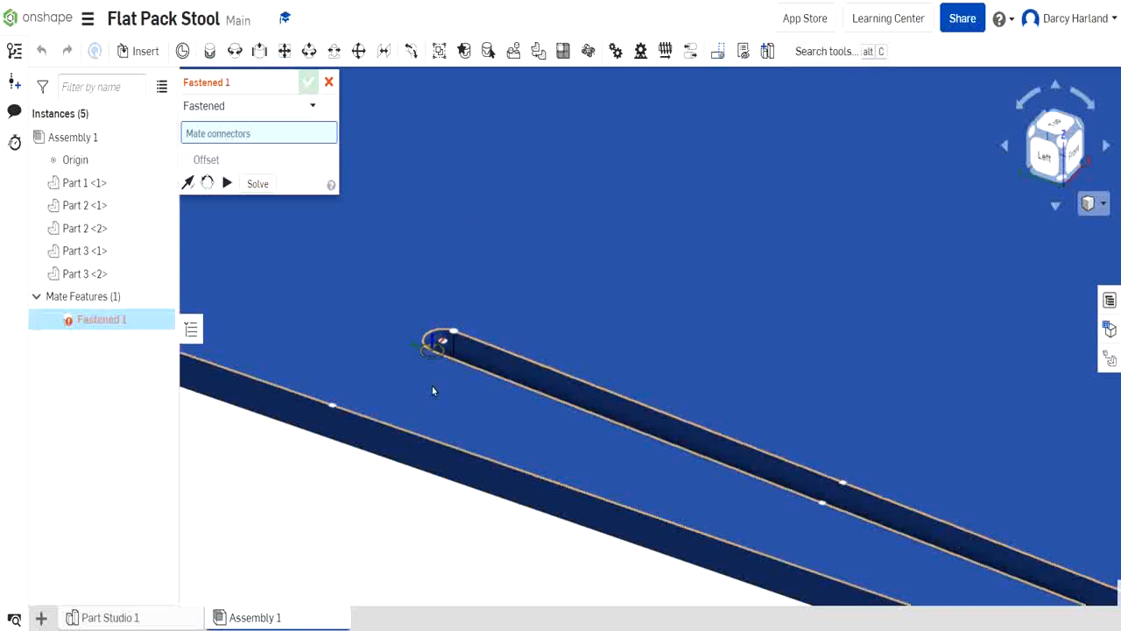
pyautogui.scroll(3, 430, 353)
pyautogui.scroll(2, 430, 353)
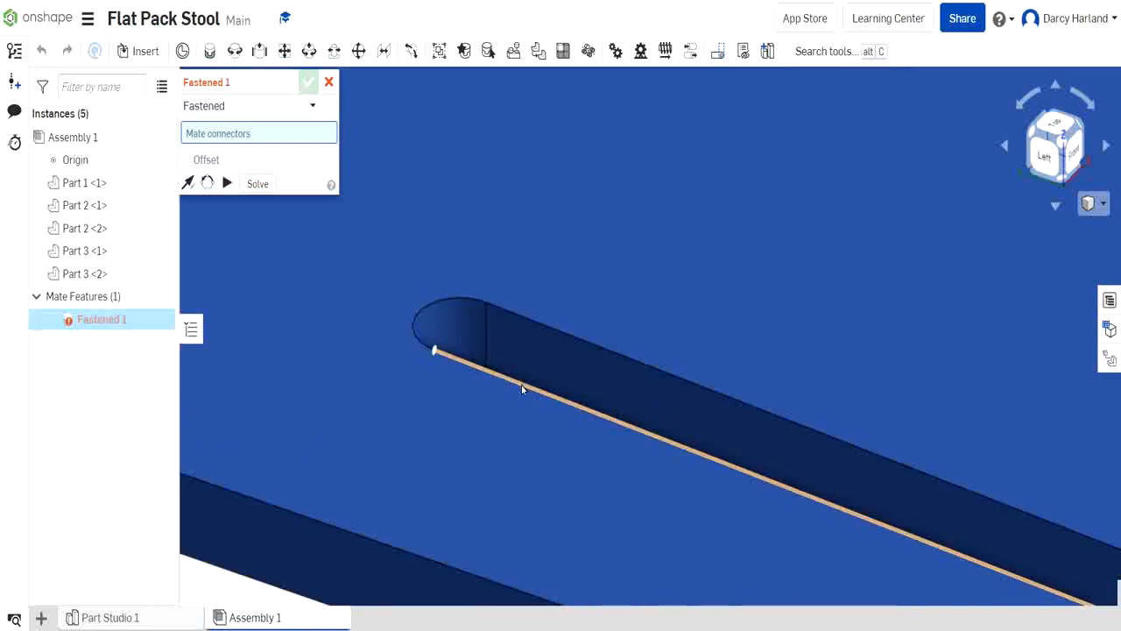
pyautogui.click(435, 350)
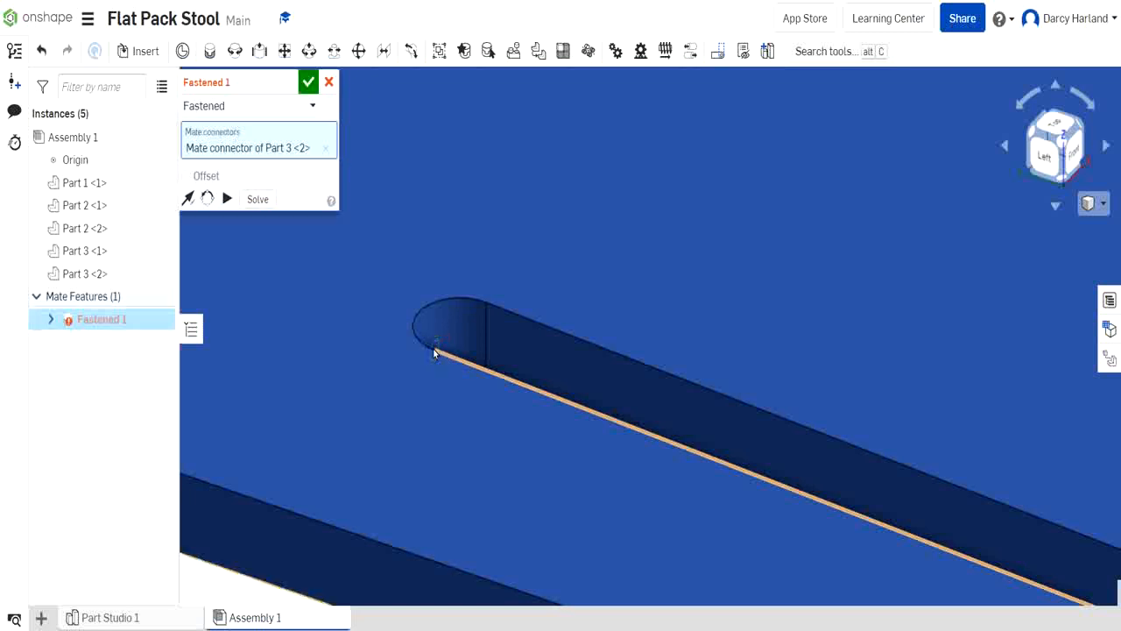
# Pick the second mate connector on the upright grey panel's back face, where the slot's outer straight edge meets its rounded end
pyautogui.scroll(-6, 433, 347)
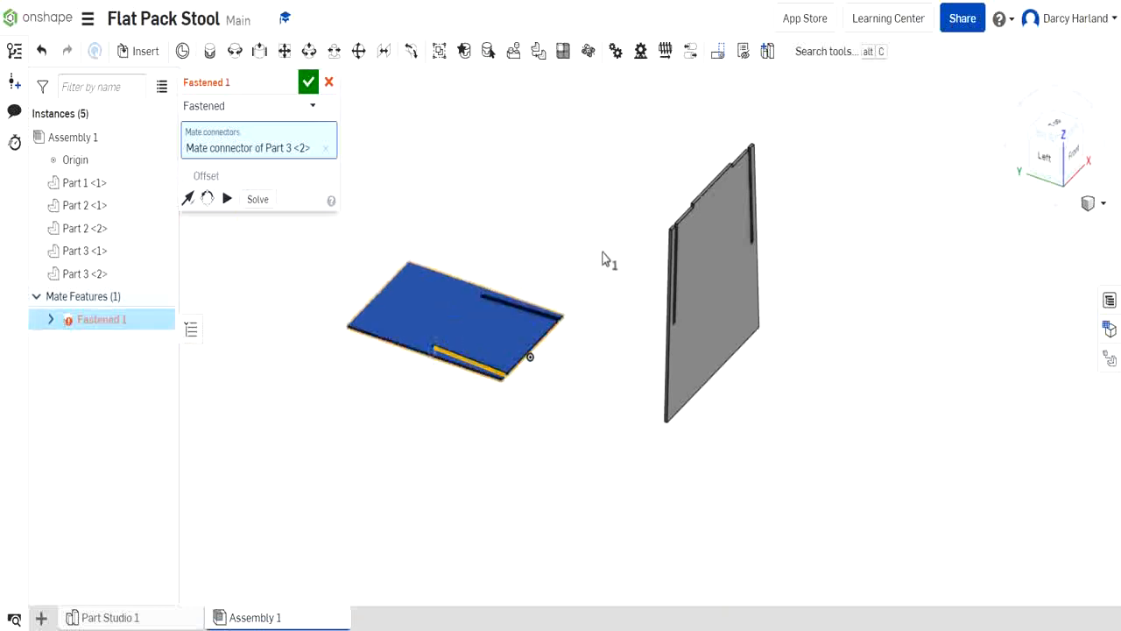
pyautogui.click(1030, 132)
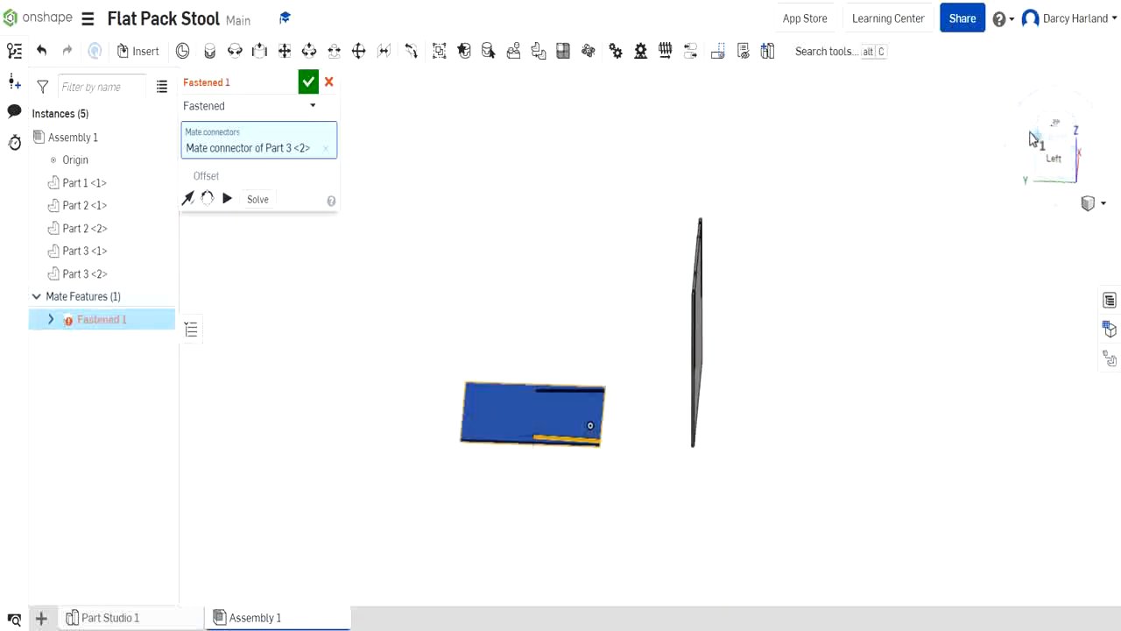
pyautogui.scroll(10, 716, 462)
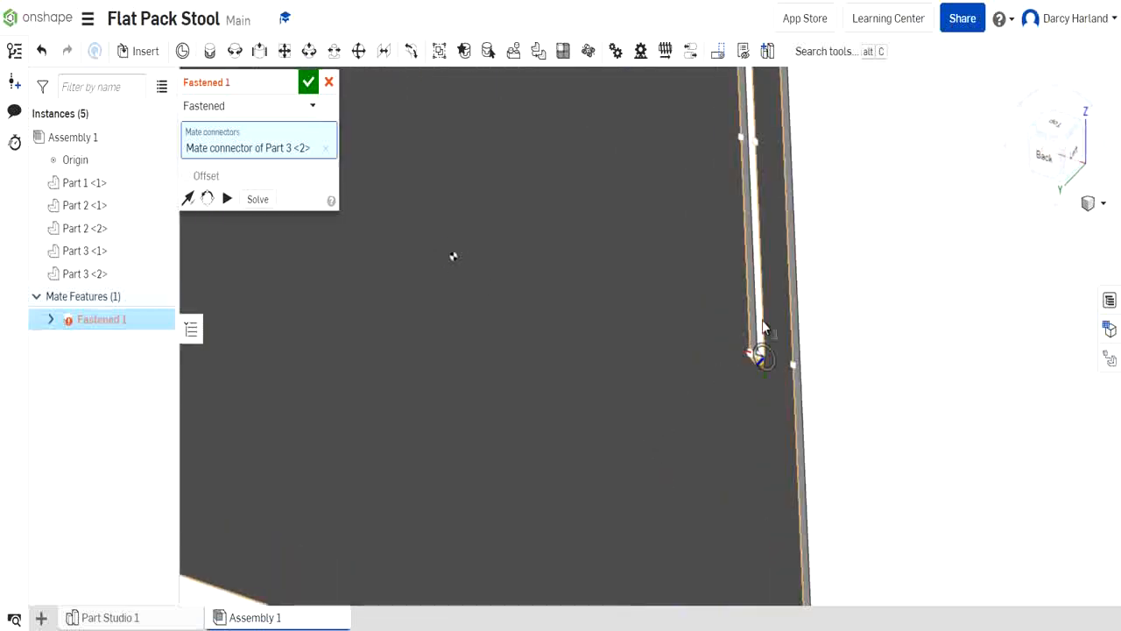
pyautogui.scroll(2, 765, 296)
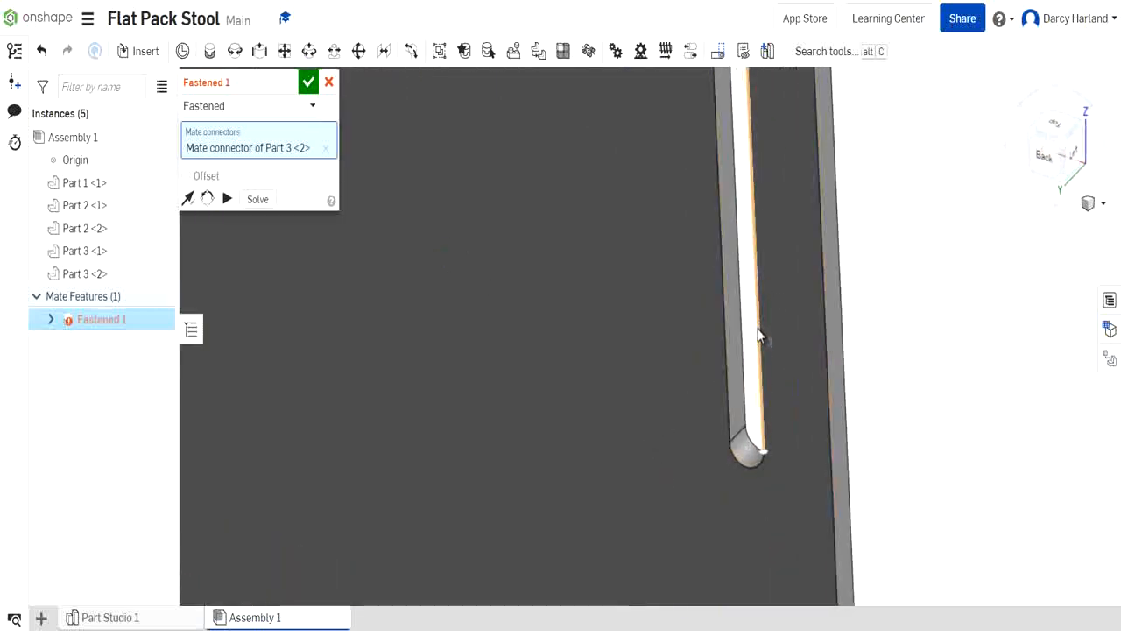
pyautogui.scroll(2, 760, 443)
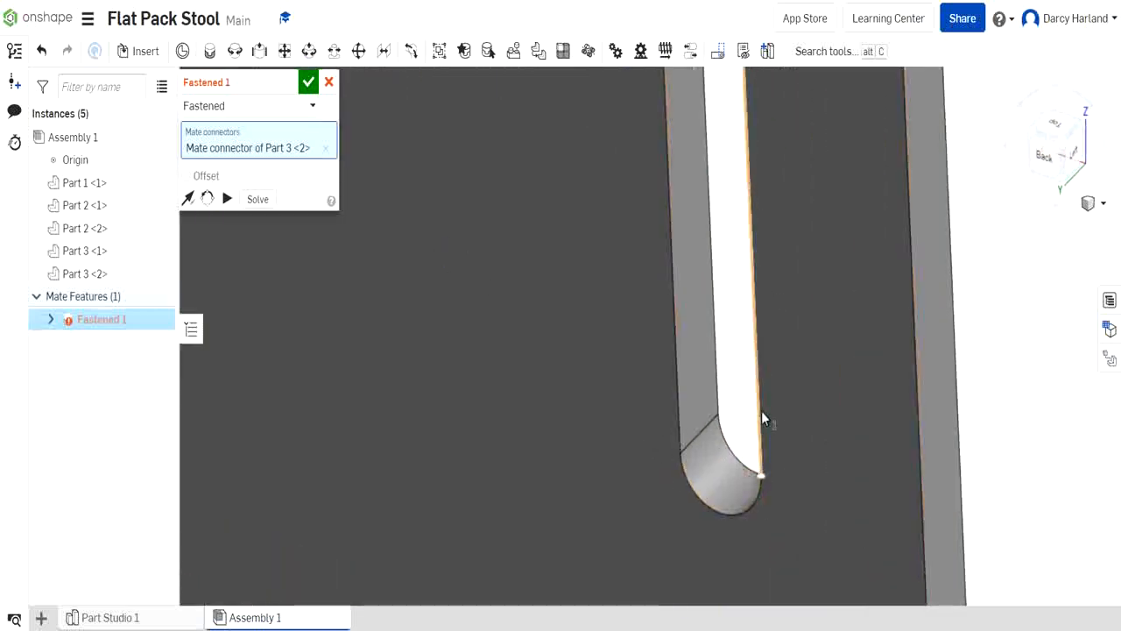
pyautogui.click(760, 481)
# Rotate the blue panel 90 degrees about the mate so that it stands perpendicular to the grey panel
pyautogui.scroll(-5, 762, 482)
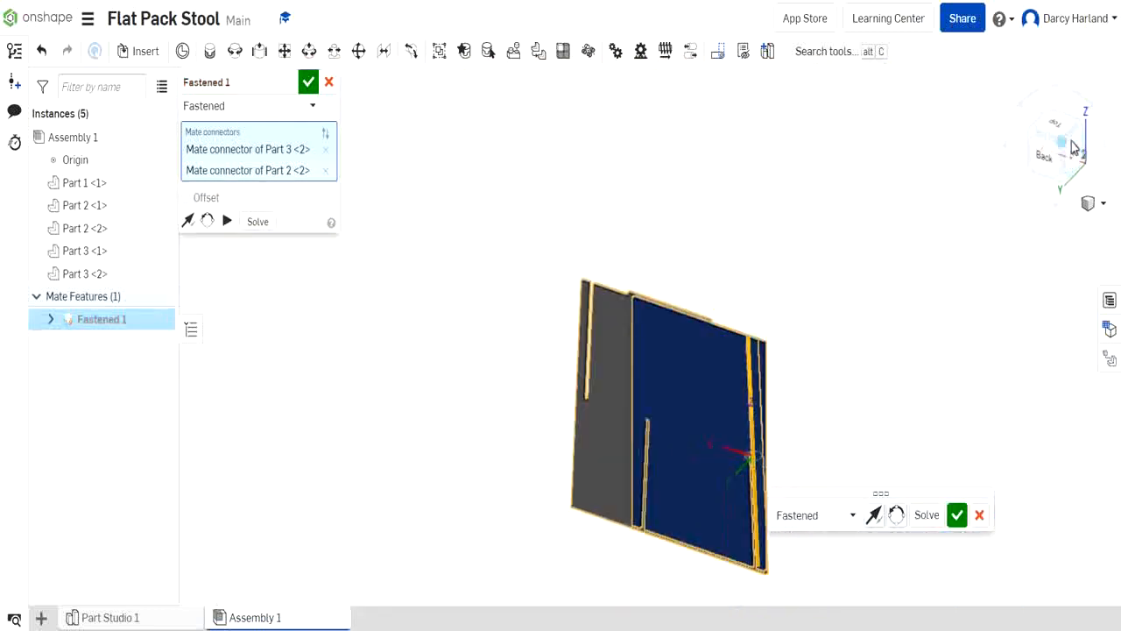
pyautogui.click(1080, 128)
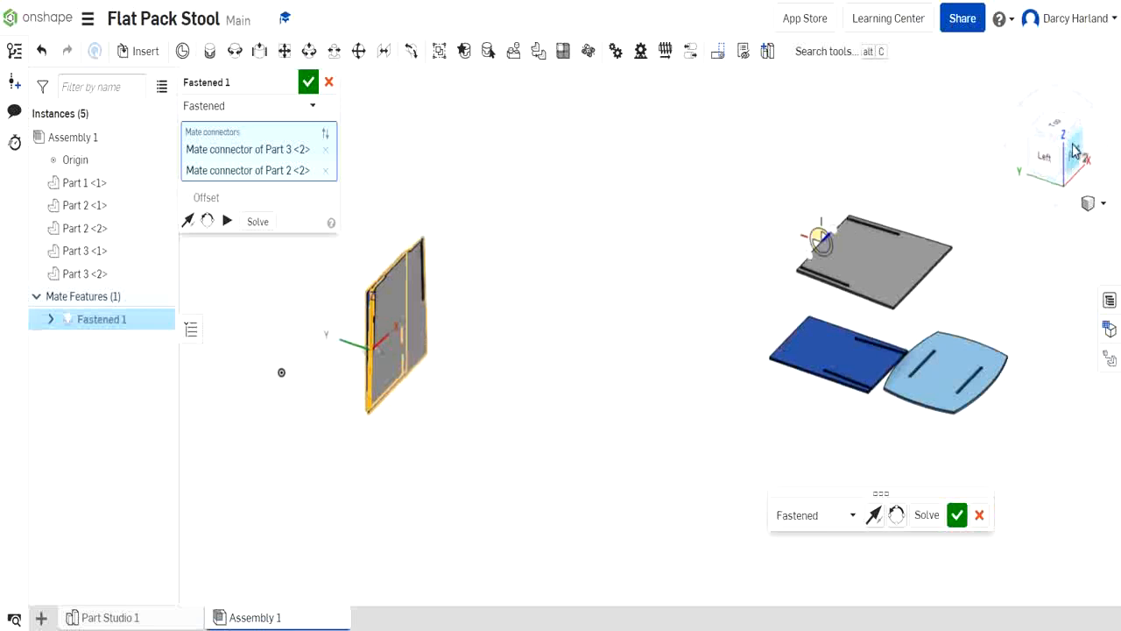
pyautogui.click(1034, 136)
pyautogui.scroll(5, 648, 529)
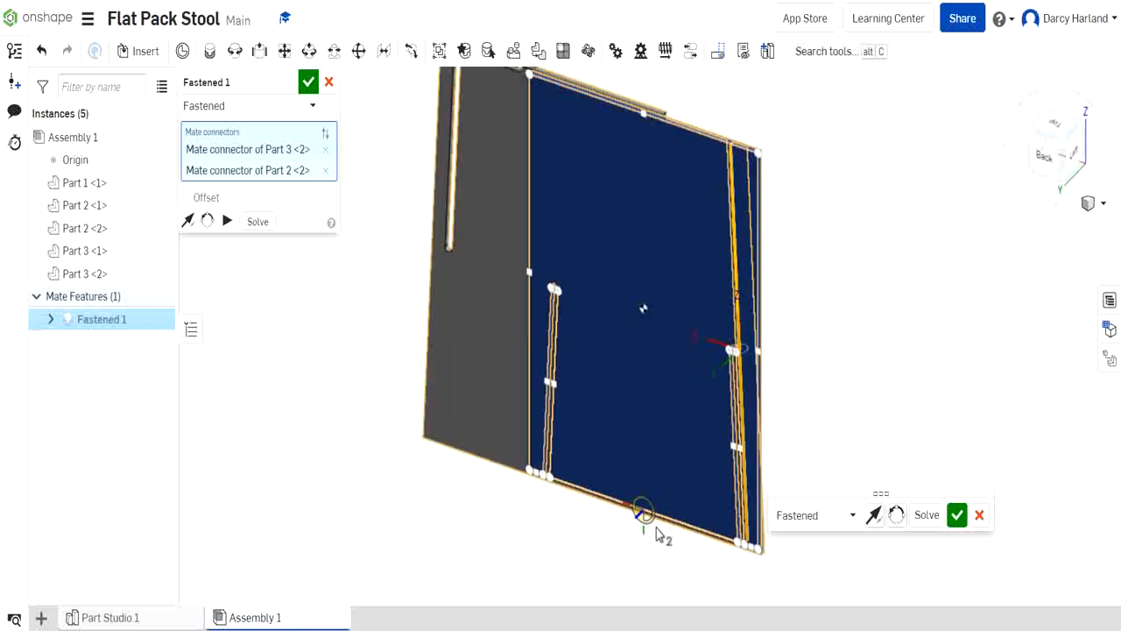
pyautogui.scroll(1, 788, 342)
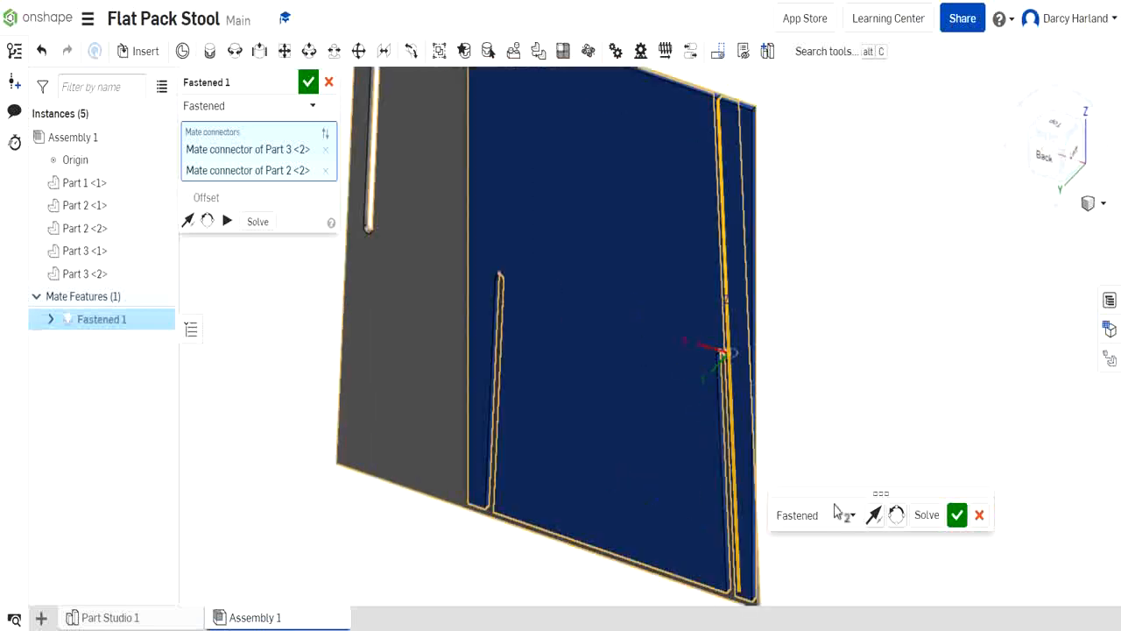
pyautogui.click(899, 515)
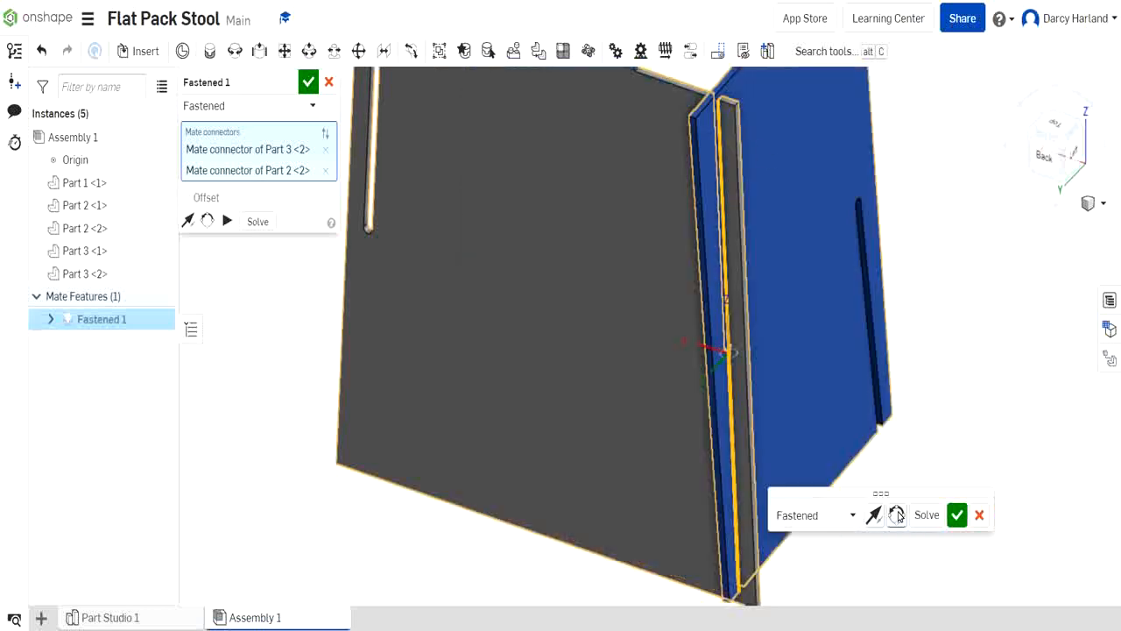
# Examine from the back how the blue panel fits along the width of the grey panel's slot
pyautogui.click(1047, 156)
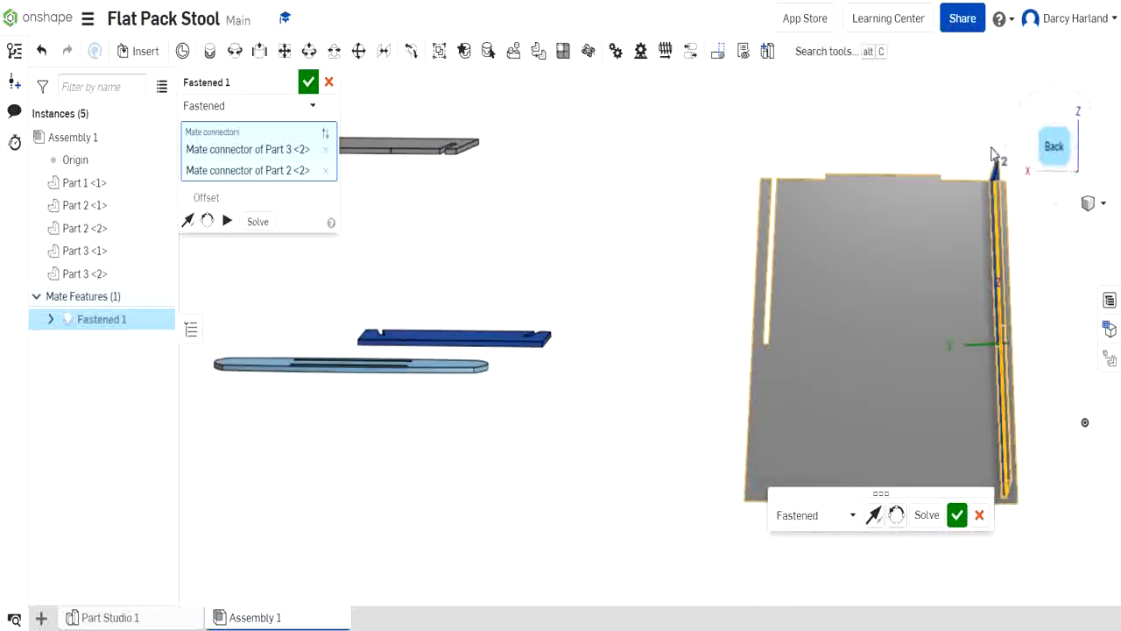
pyautogui.scroll(5, 989, 187)
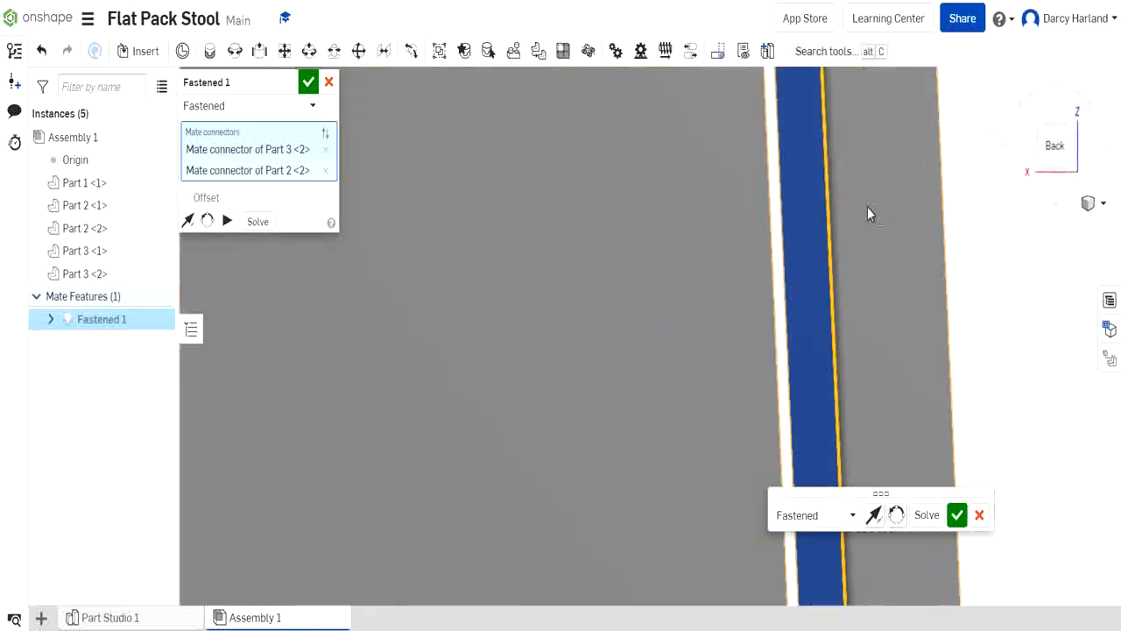
pyautogui.scroll(-3, 863, 263)
pyautogui.scroll(3, 855, 420)
pyautogui.scroll(-2, 771, 219)
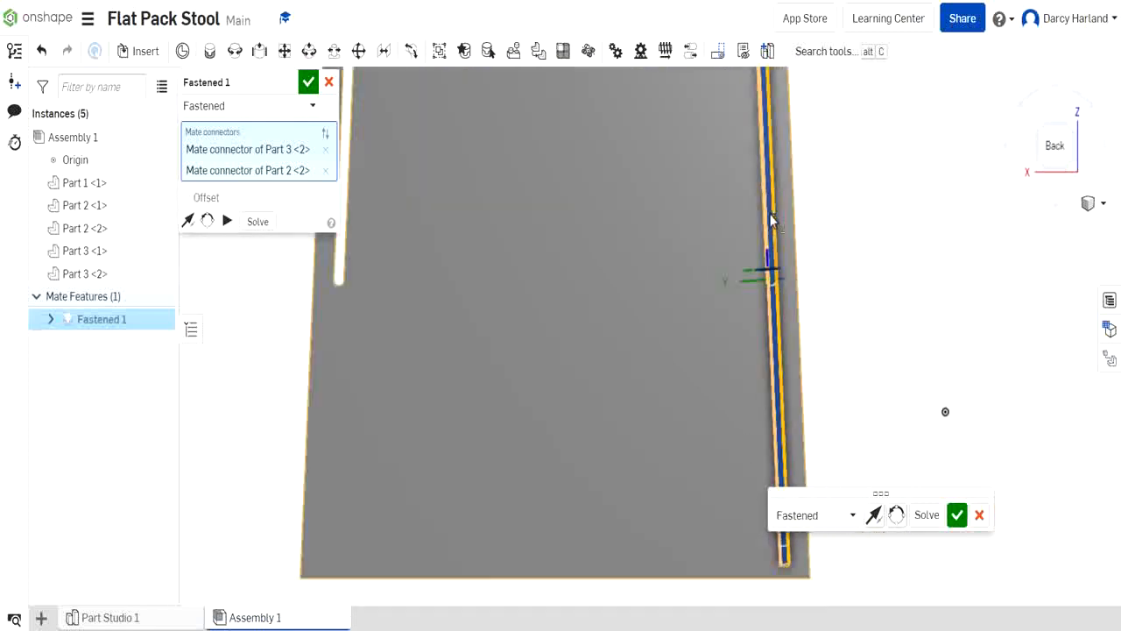
pyautogui.scroll(3, 771, 219)
pyautogui.scroll(-2, 786, 245)
pyautogui.scroll(3, 697, 180)
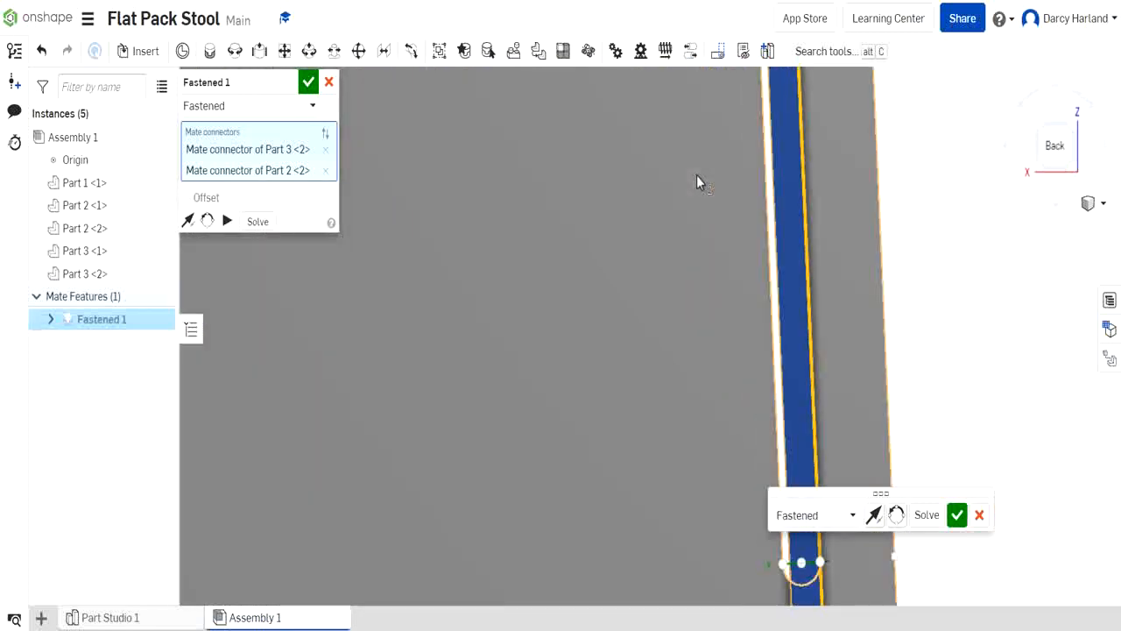
pyautogui.scroll(3, 730, 188)
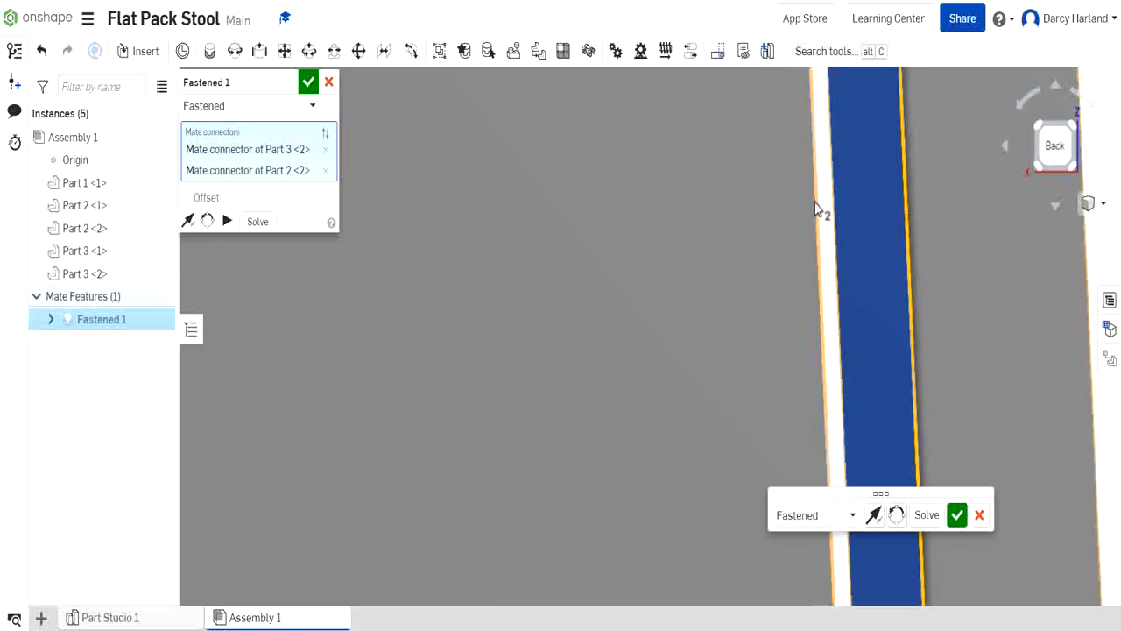
pyautogui.scroll(-5, 882, 238)
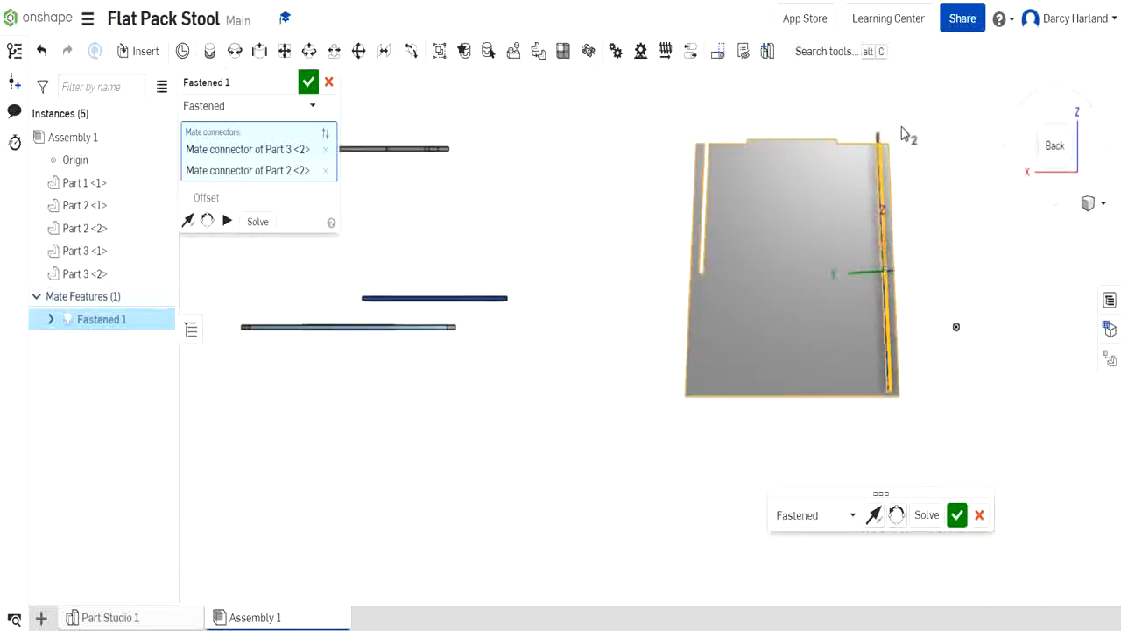
pyautogui.scroll(6, 872, 131)
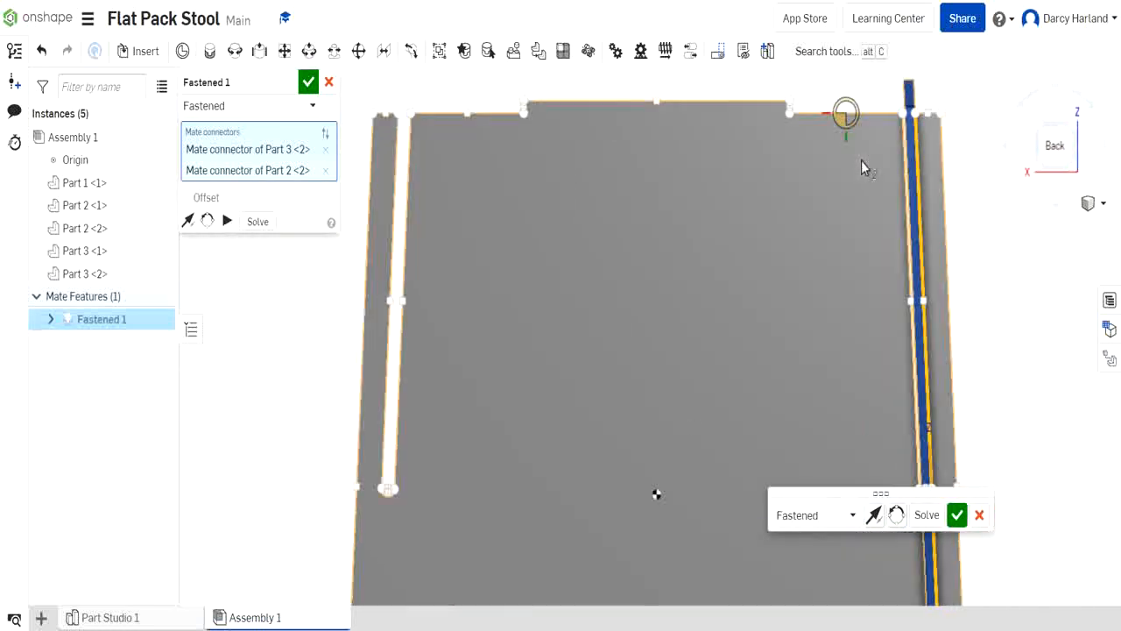
pyautogui.scroll(3, 942, 97)
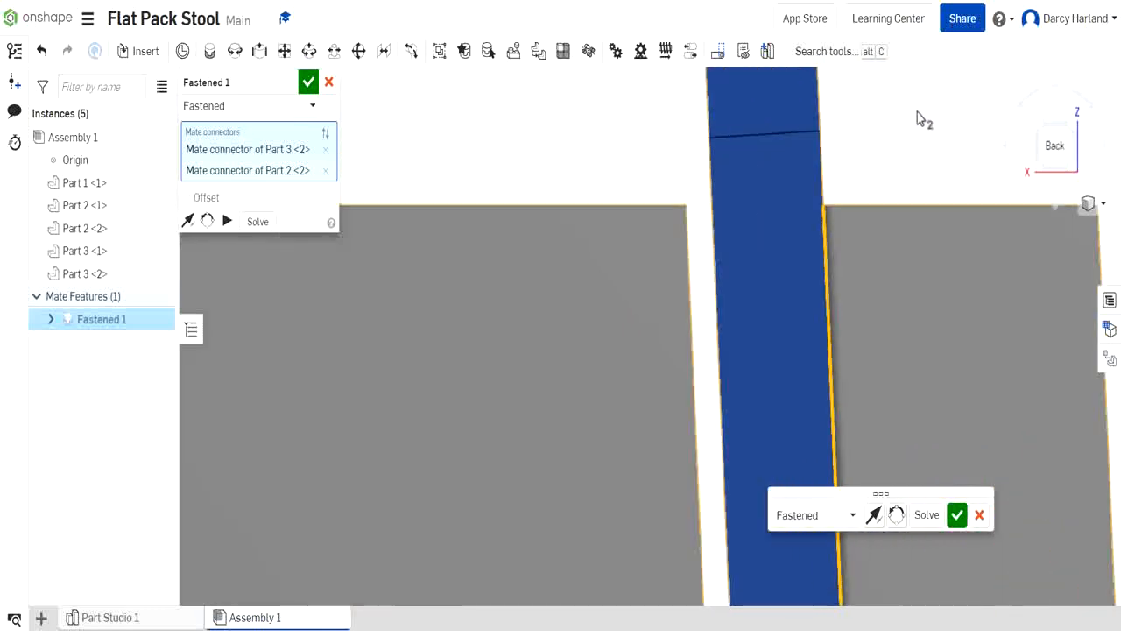
pyautogui.scroll(-5, 710, 237)
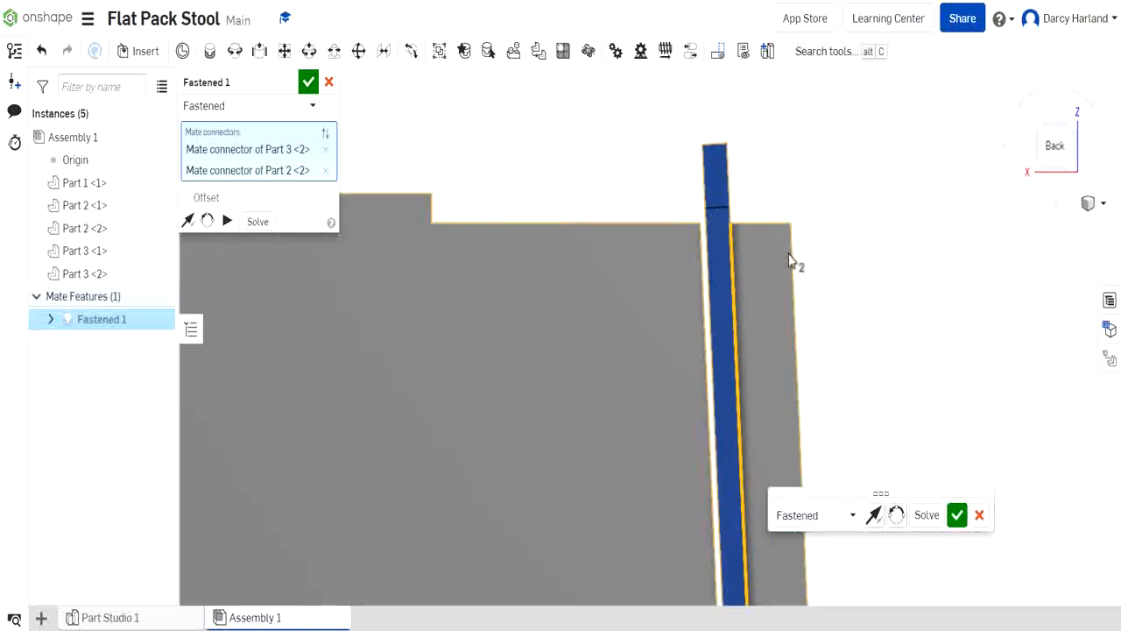
pyautogui.scroll(-5, 678, 239)
pyautogui.scroll(5, 682, 348)
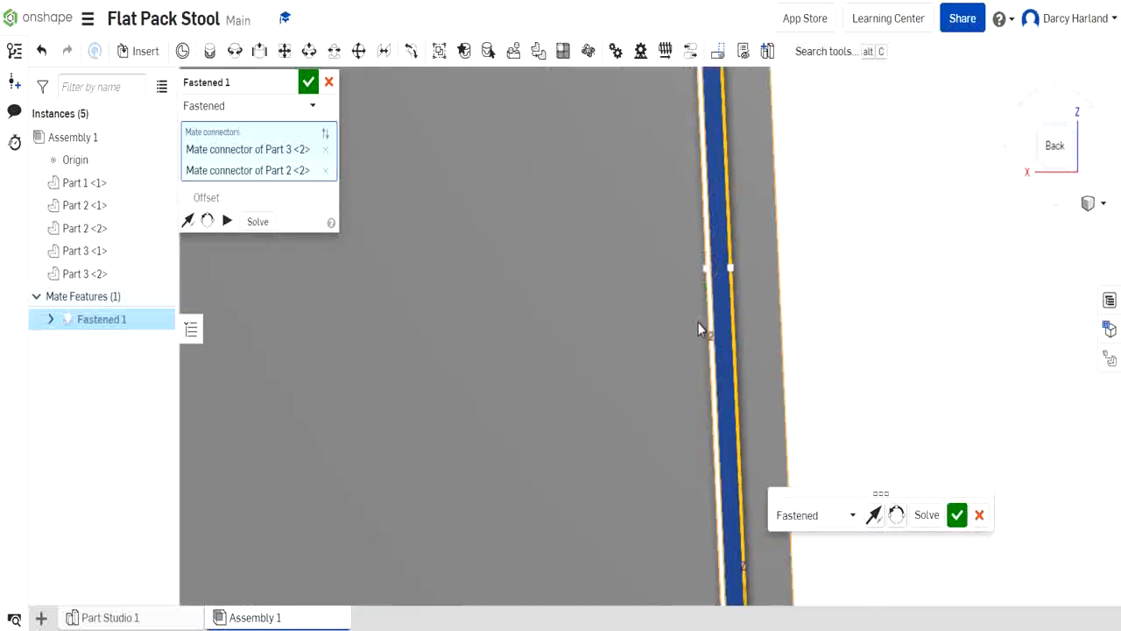
# Examine the slotted joint at an angle, comparing the heights of the blue and grey panels' top edges and the blue panel's free slot
pyautogui.click(1030, 160)
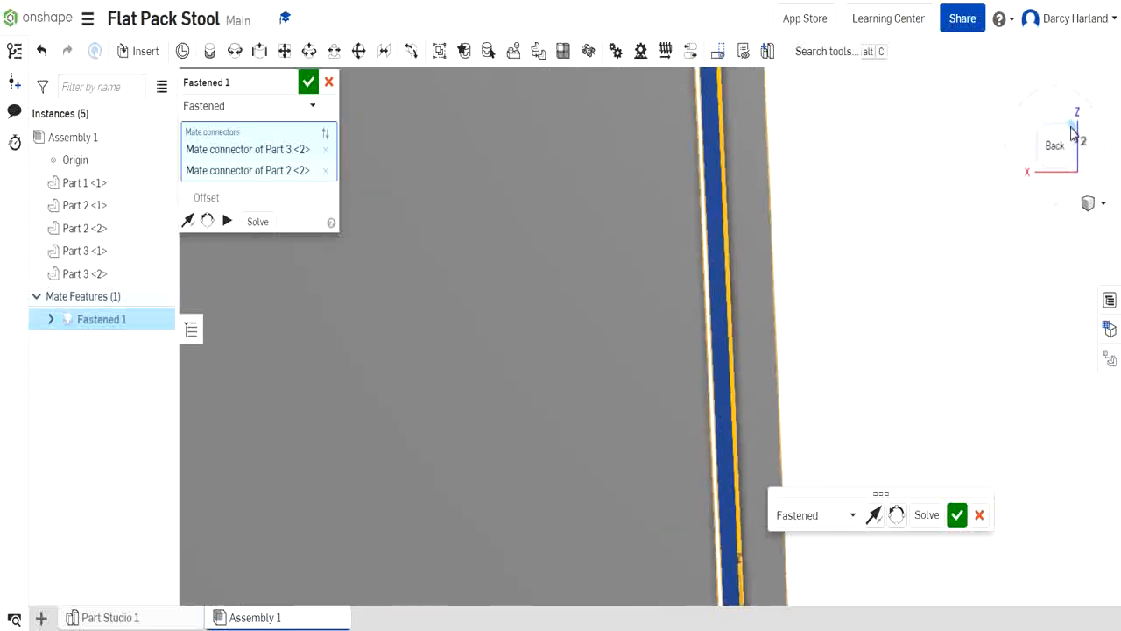
pyautogui.scroll(8, 681, 325)
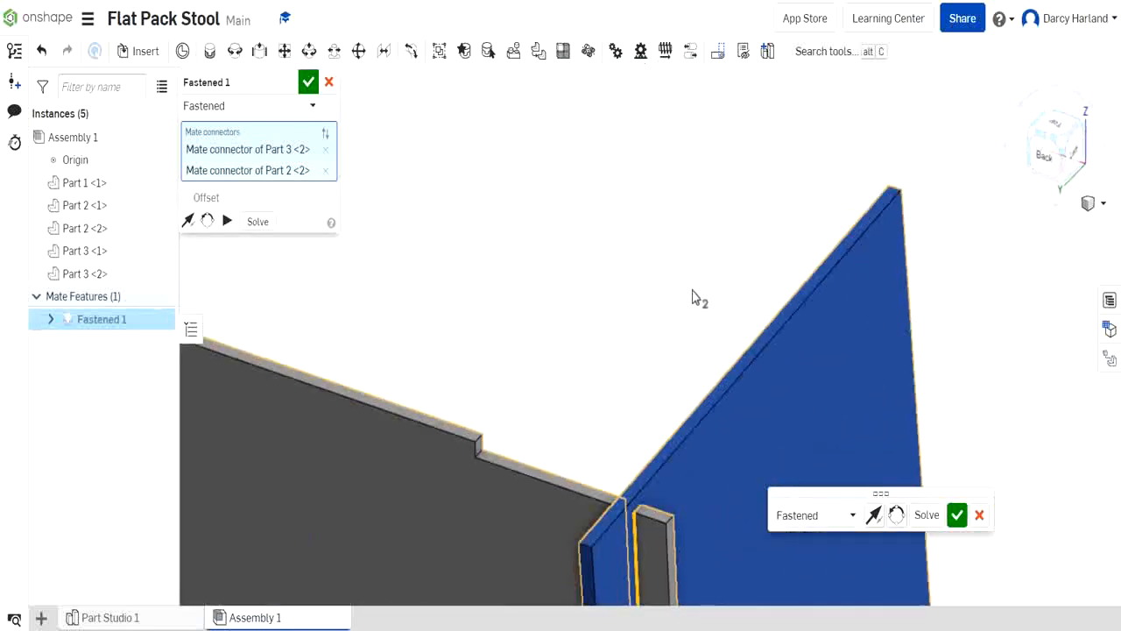
pyautogui.scroll(2, 637, 526)
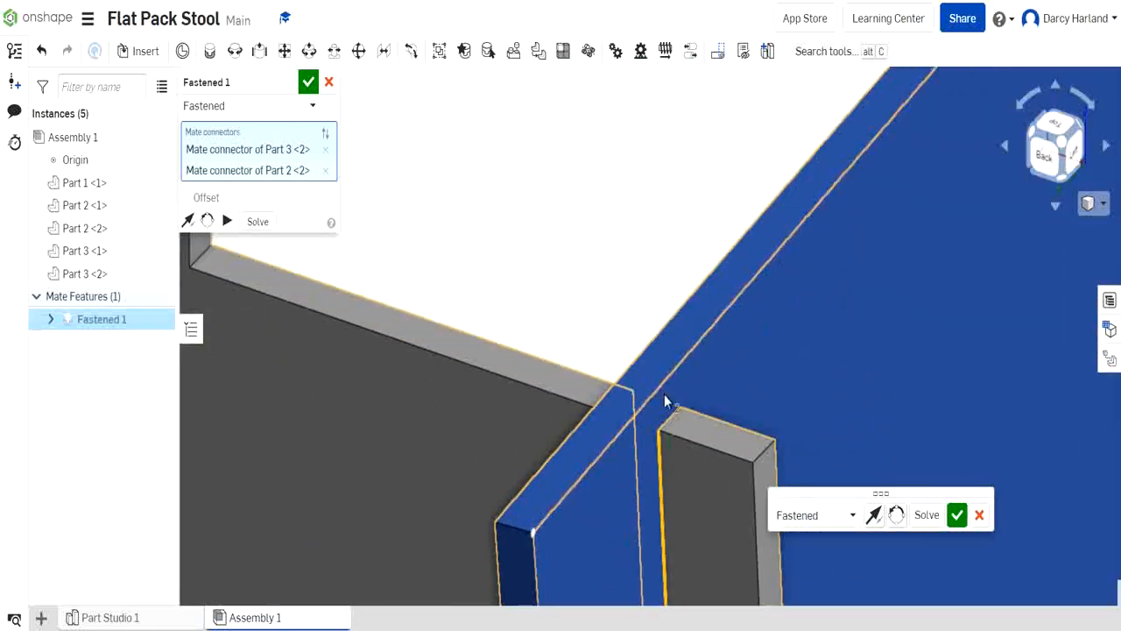
pyautogui.scroll(5, 616, 305)
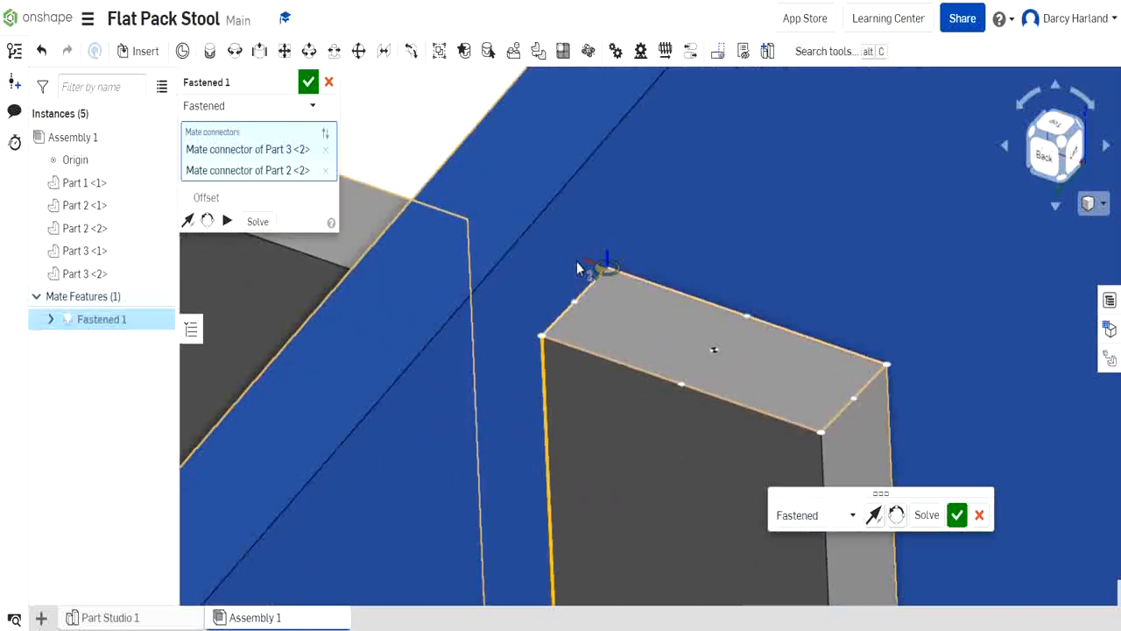
pyautogui.scroll(-5, 536, 239)
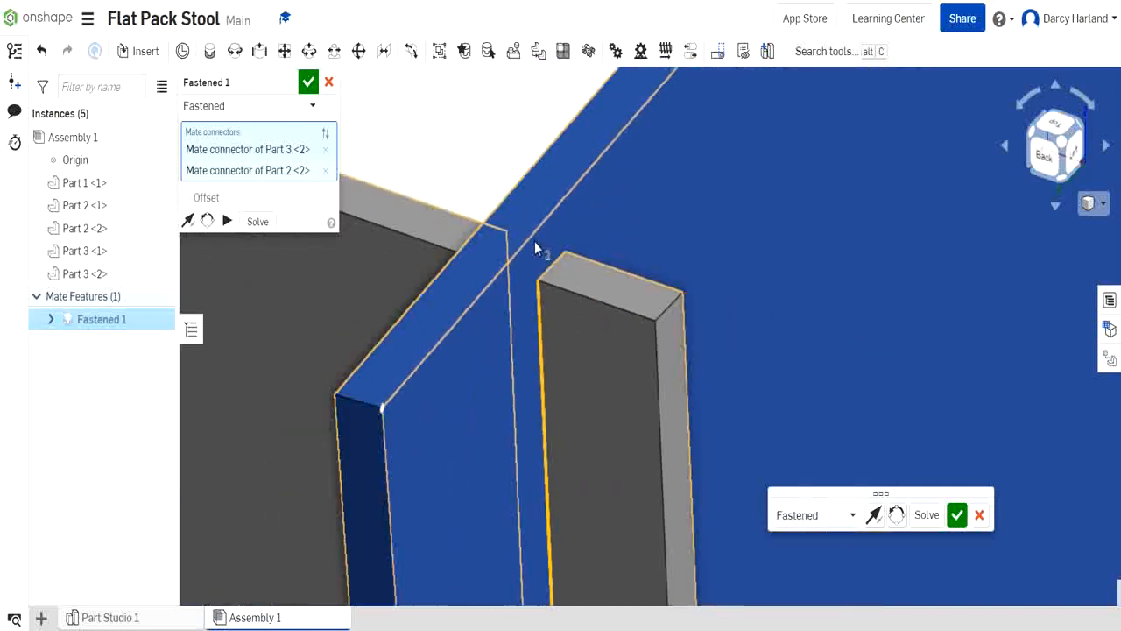
pyautogui.scroll(-5, 537, 248)
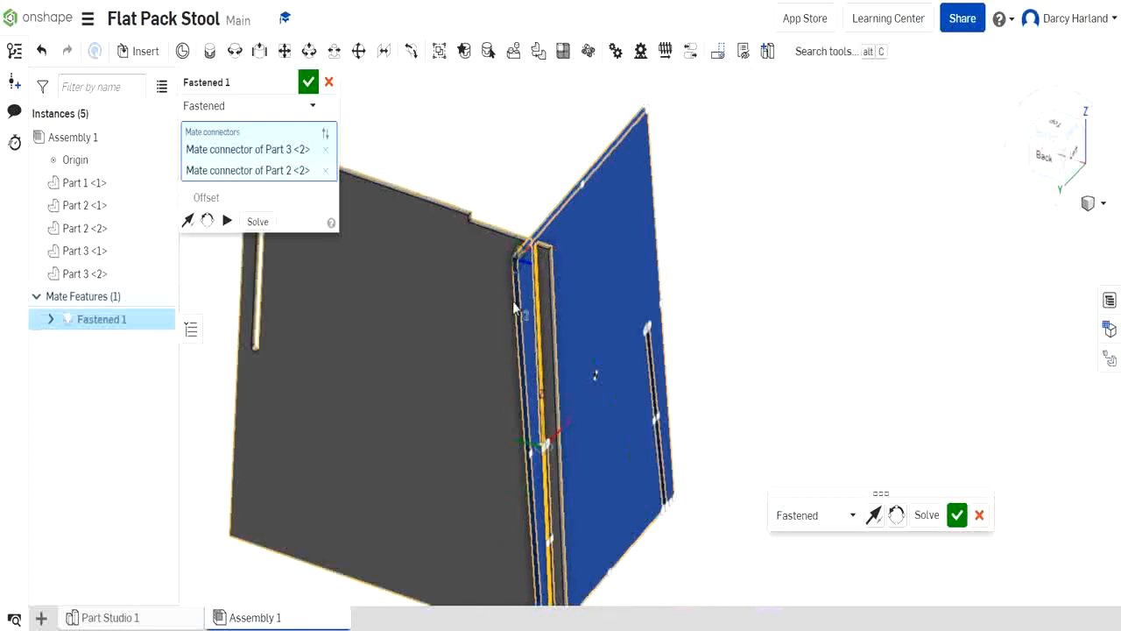
pyautogui.scroll(8, 613, 324)
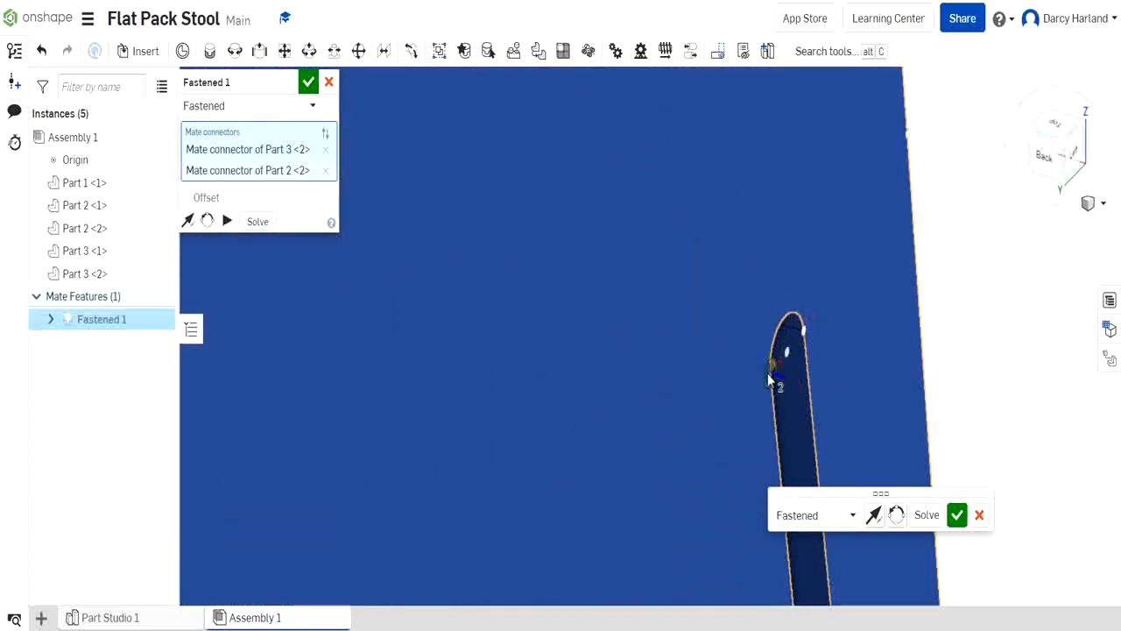
pyautogui.scroll(-5, 758, 340)
pyautogui.scroll(7, 543, 175)
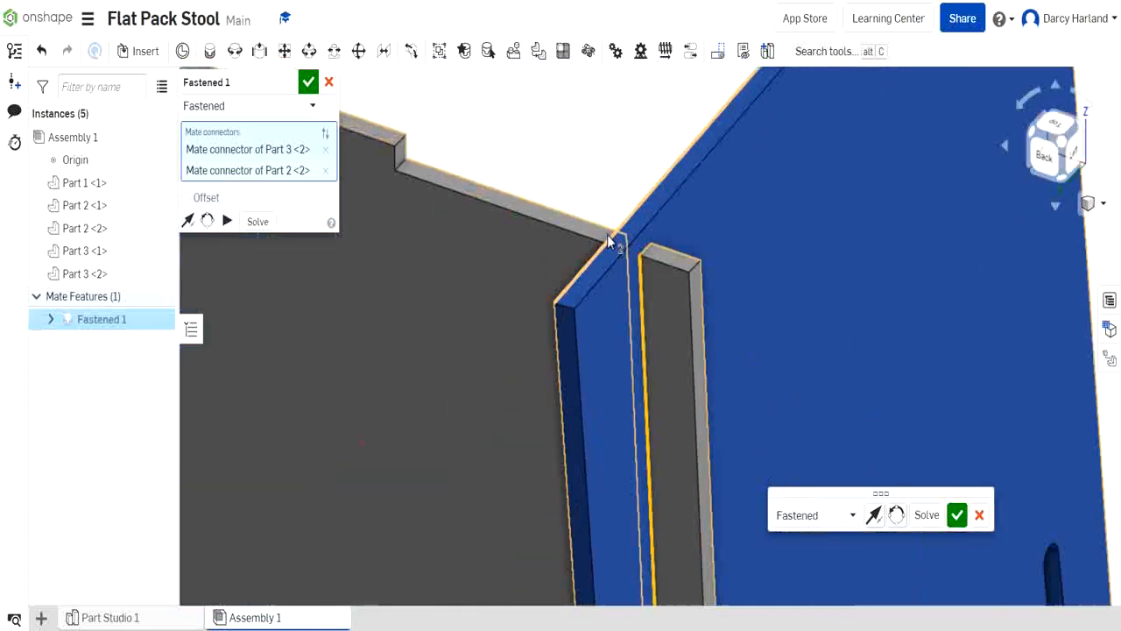
# Enable the offset for the fastened mate between the blue and grey panels and set its Z offset to -4 mm
pyautogui.click(186, 198)
pyautogui.moveTo(434, 244); pyautogui.dragTo(529, 219, button='right')
pyautogui.moveTo(525, 213); pyautogui.dragTo(538, 205, button='middle')
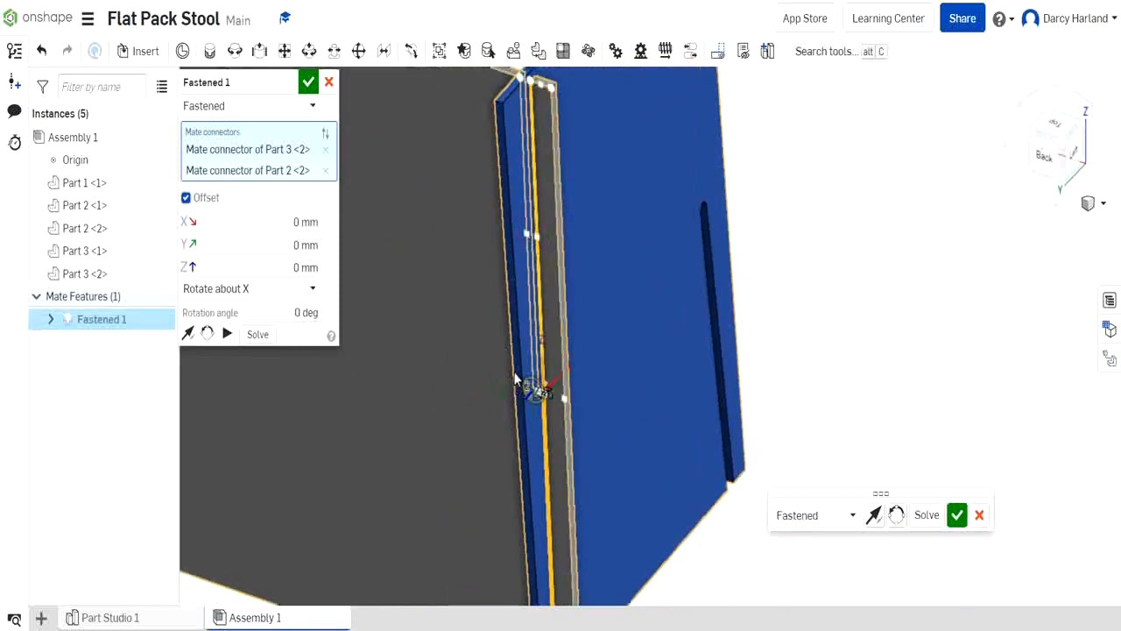
pyautogui.scroll(5, 548, 413)
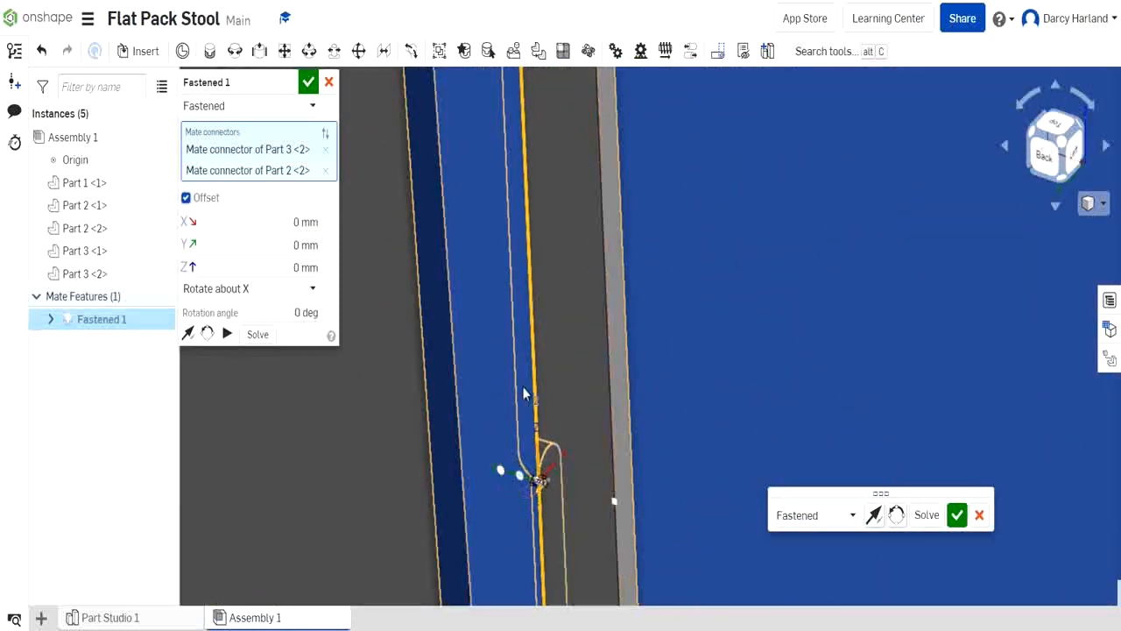
pyautogui.click(289, 267)
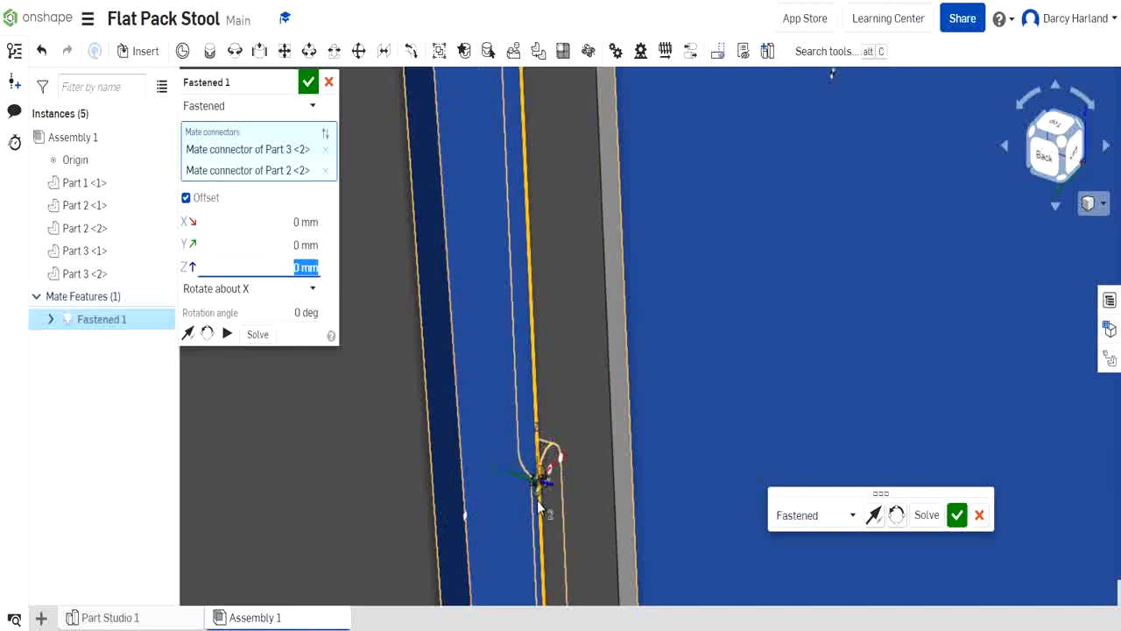
pyautogui.scroll(-1, 541, 383)
pyautogui.scroll(-2, 455, 234)
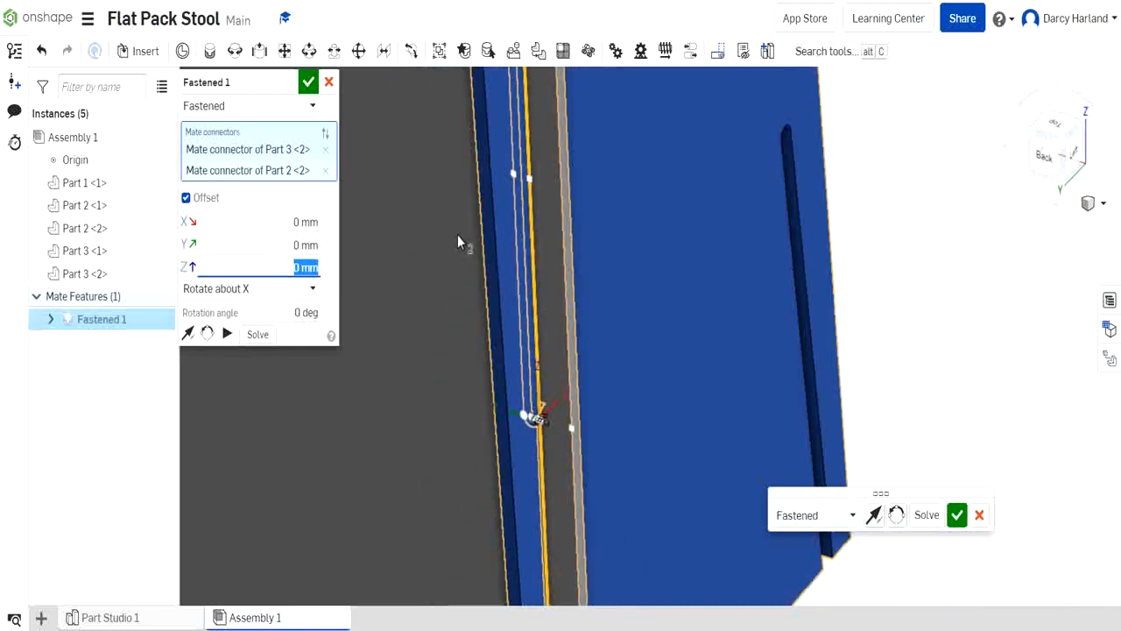
pyautogui.press('BackSpace')
pyautogui.write('-4')
pyautogui.press('Return')
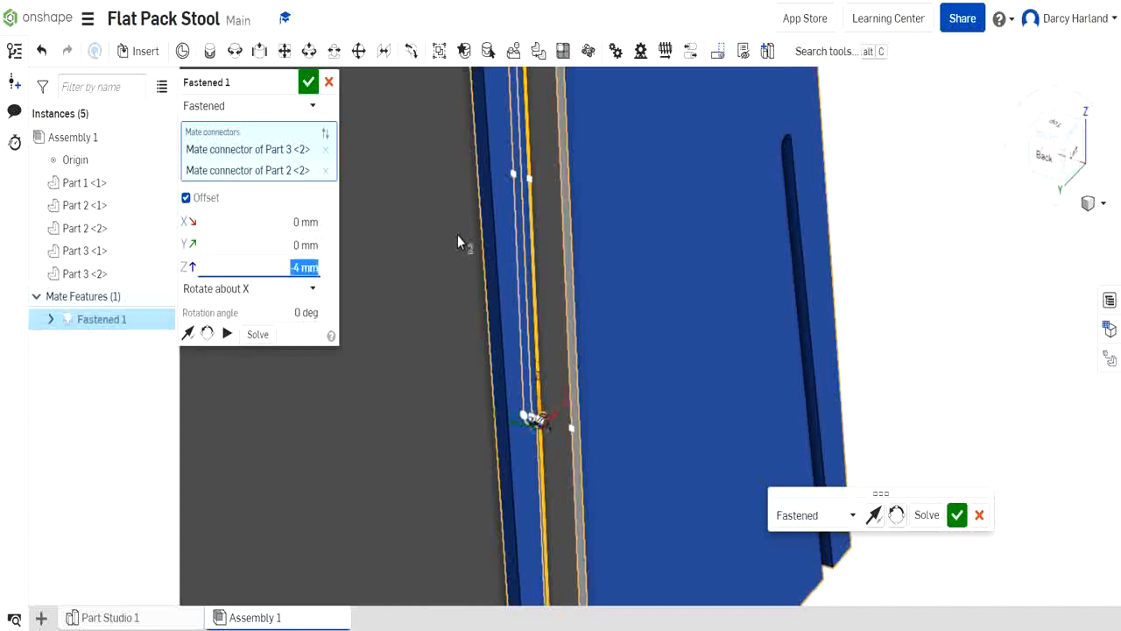
# Examine the offset joint from the back and at an angle, checking how the blue panel's top edge lines up with the grey panel's
pyautogui.scroll(-3, 771, 203)
pyautogui.scroll(5, 712, 111)
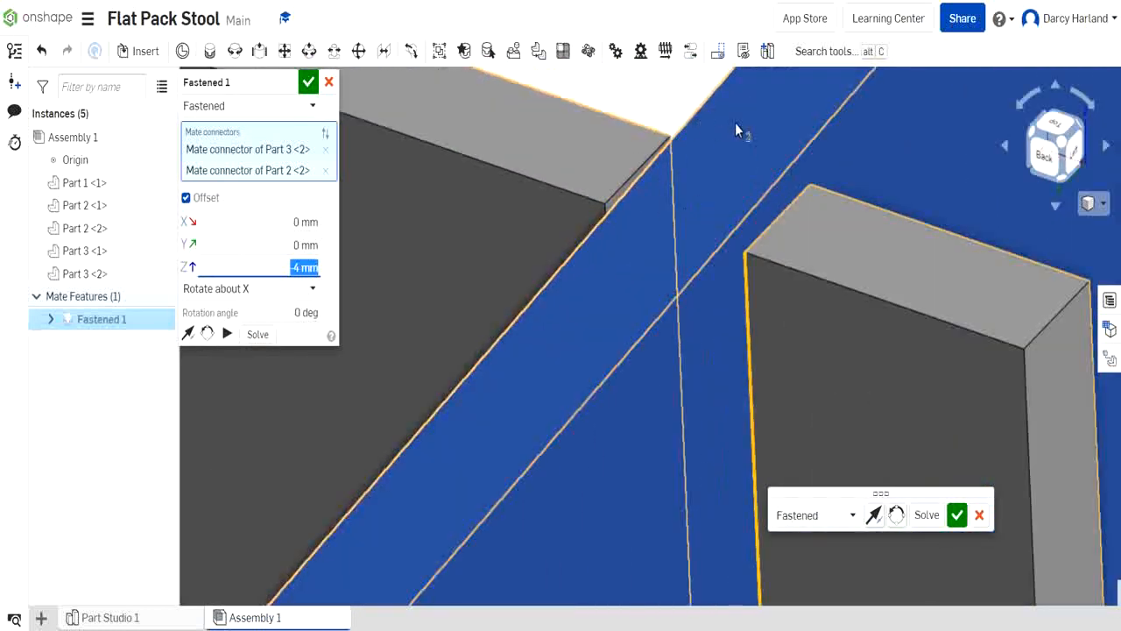
pyautogui.scroll(5, 666, 154)
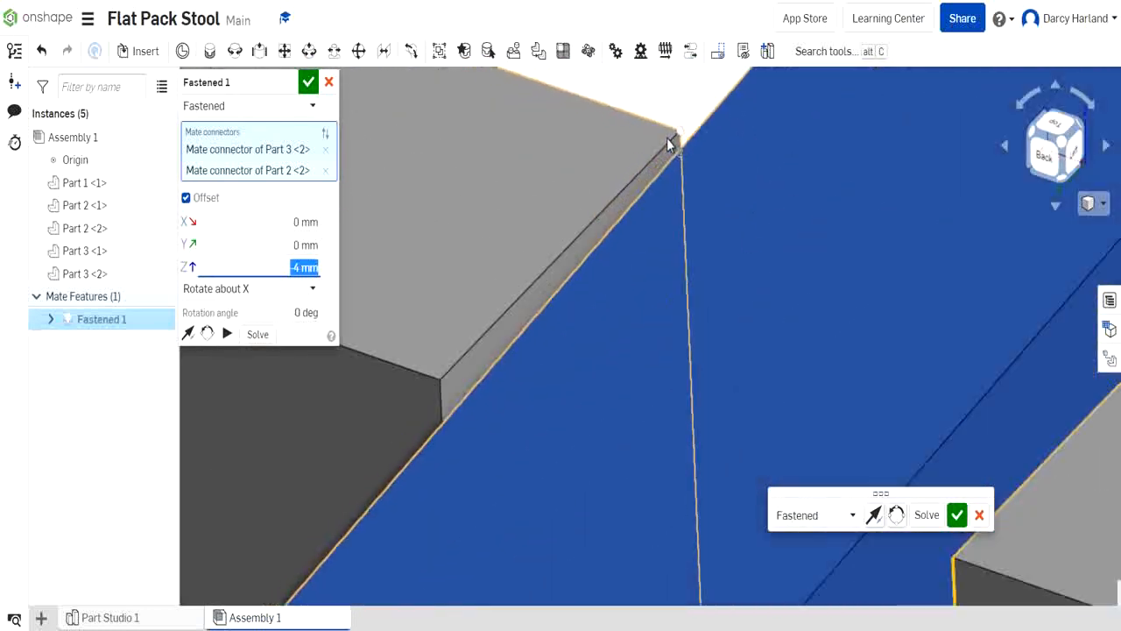
pyautogui.click(1052, 146)
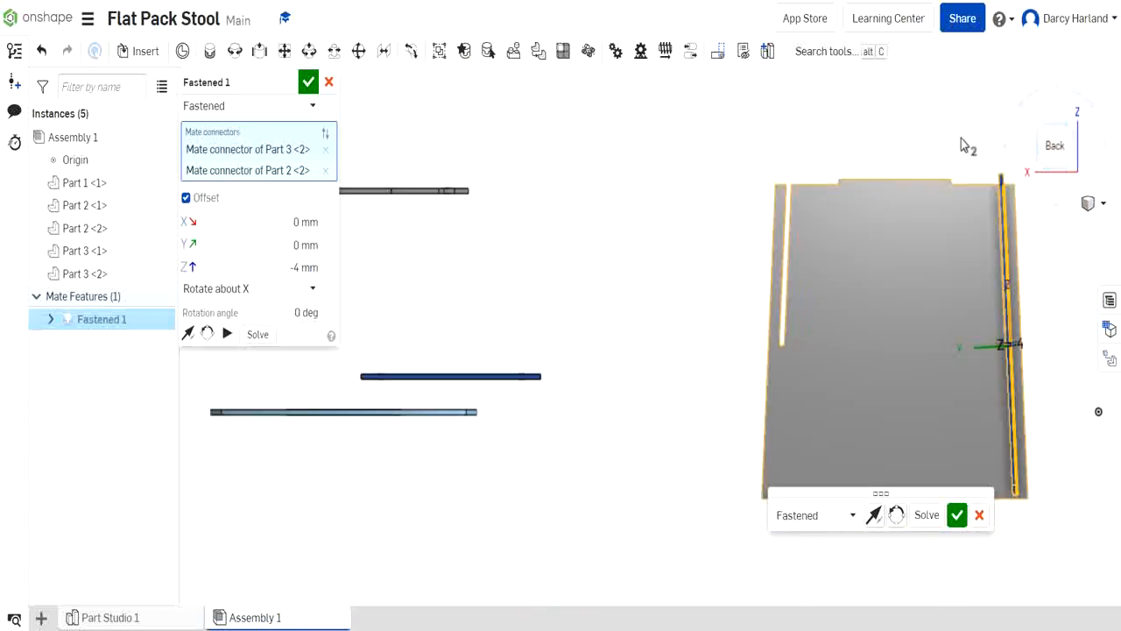
pyautogui.scroll(3, 973, 147)
pyautogui.click(1079, 130)
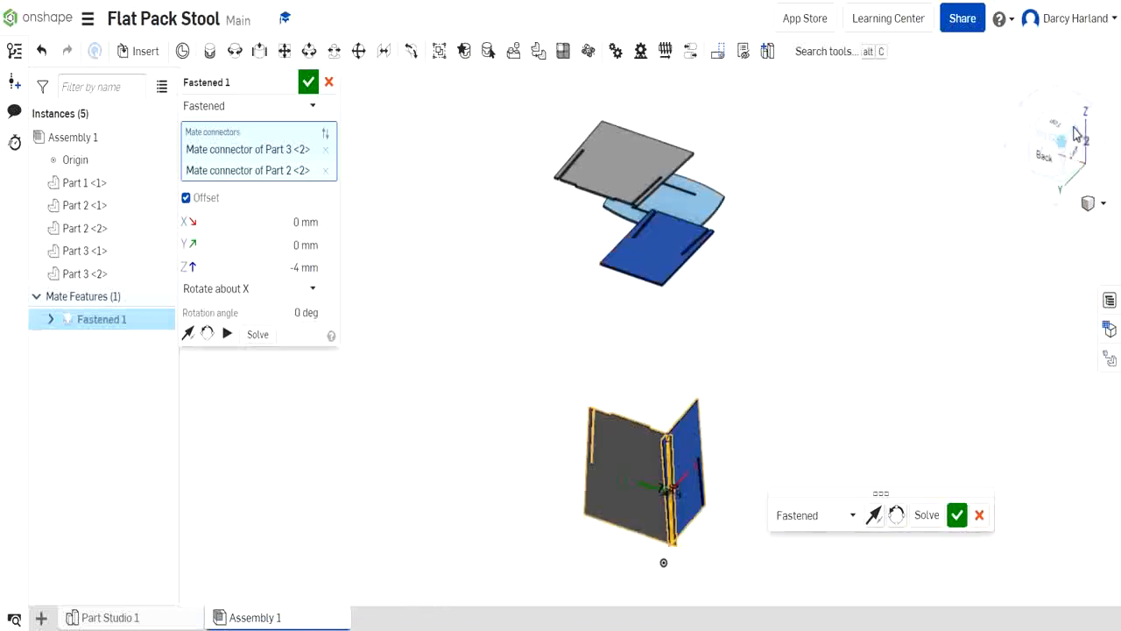
pyautogui.scroll(5, 927, 273)
pyautogui.click(1047, 155)
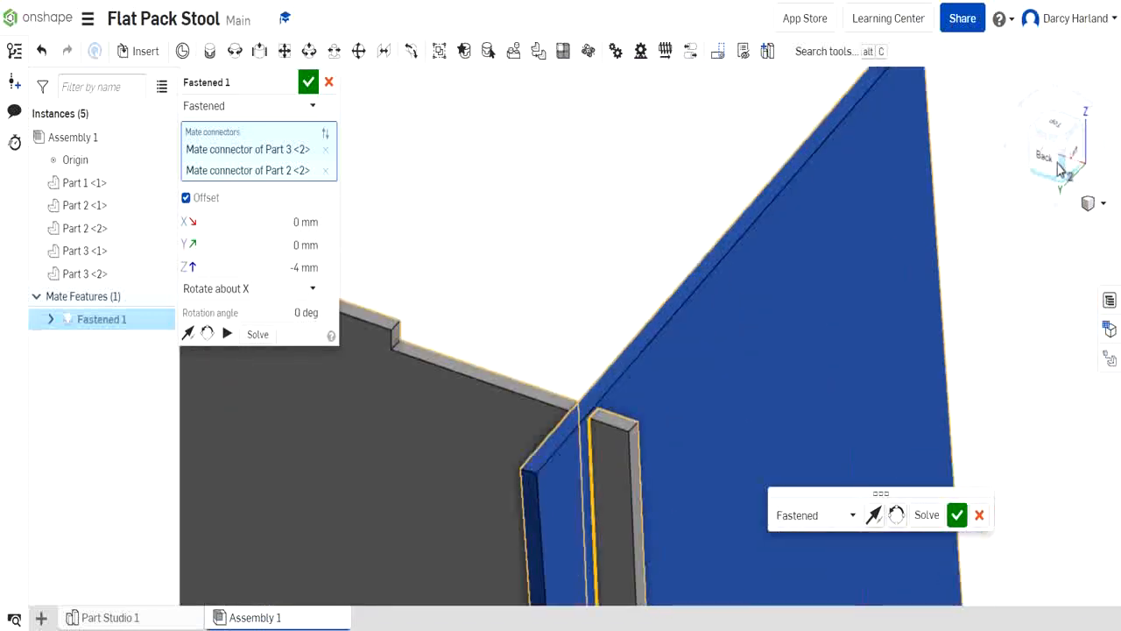
pyautogui.scroll(5, 1007, 215)
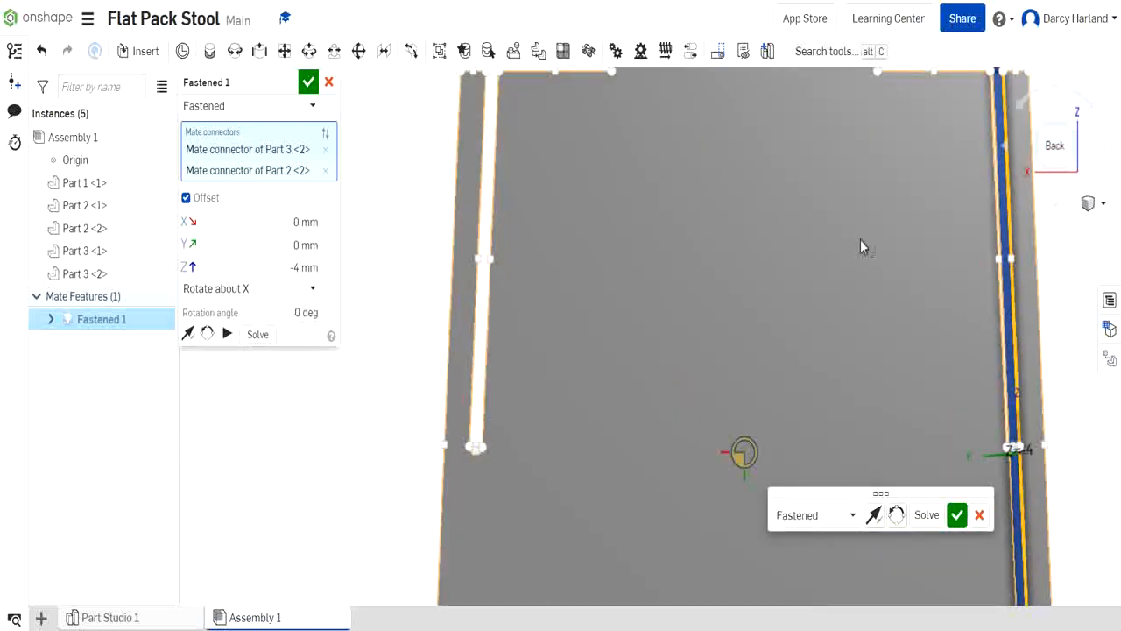
pyautogui.click(1076, 132)
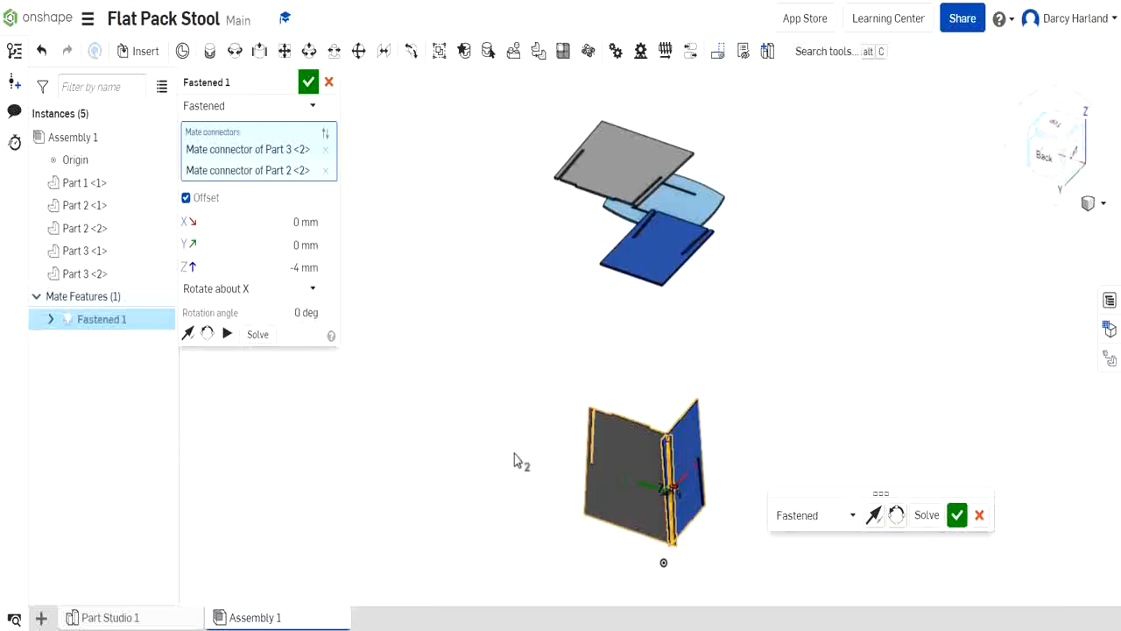
pyautogui.scroll(5, 619, 442)
pyautogui.scroll(-5, 697, 462)
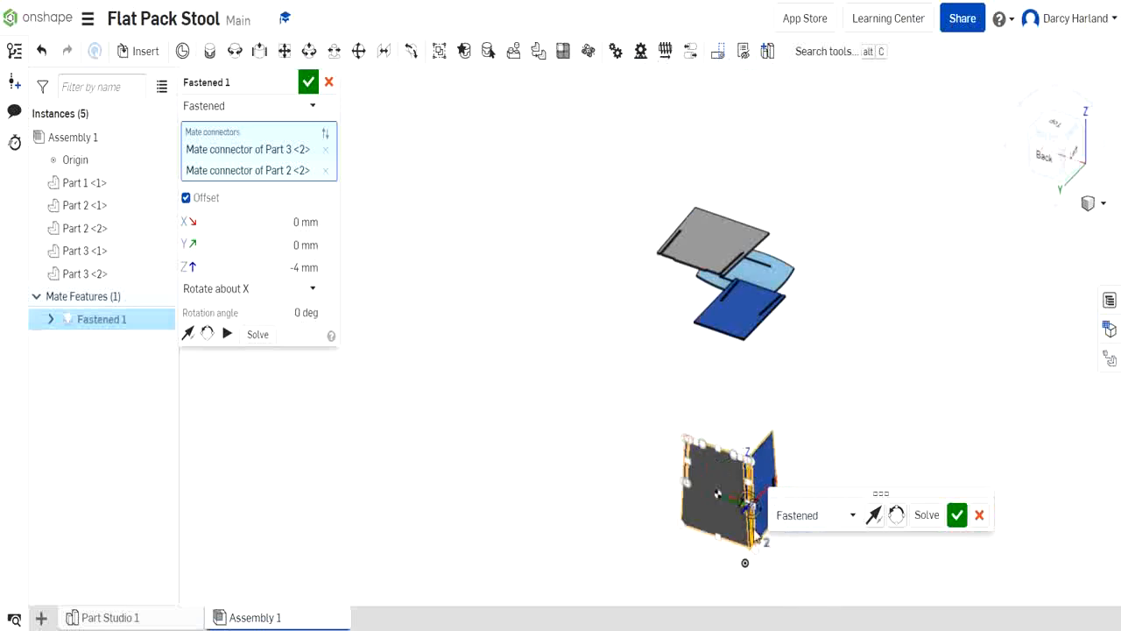
pyautogui.moveTo(698, 464); pyautogui.dragTo(618, 386, button='middle')
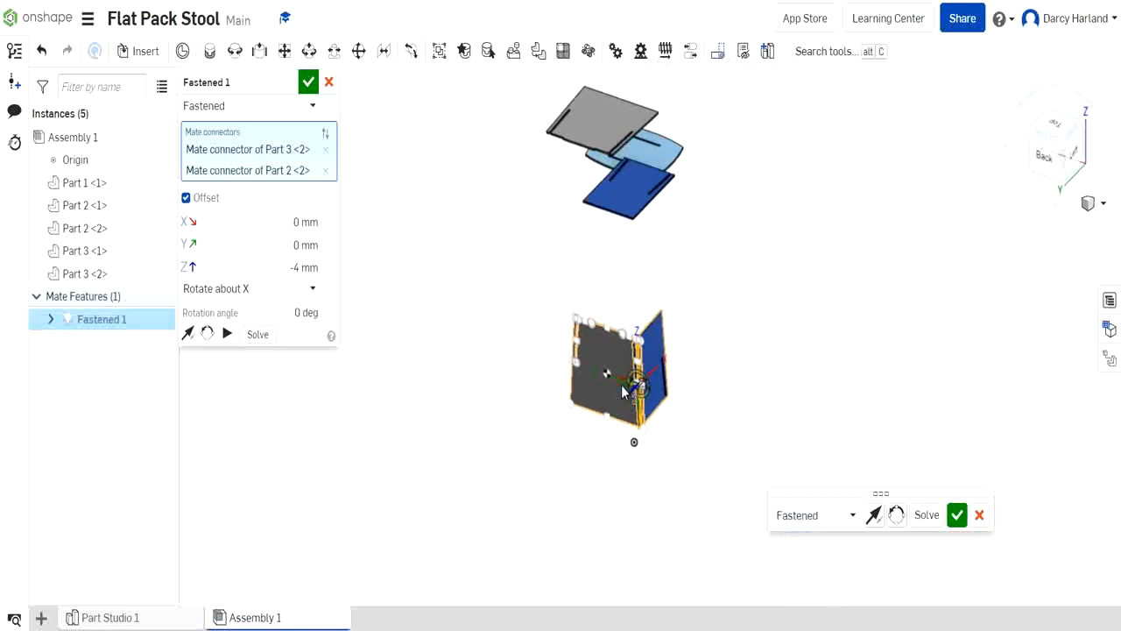
# Accept the fastened mate and rotate the upright grey panel 3 degrees about its vertical axis together with the blue panel
pyautogui.click(308, 83)
pyautogui.scroll(5, 783, 480)
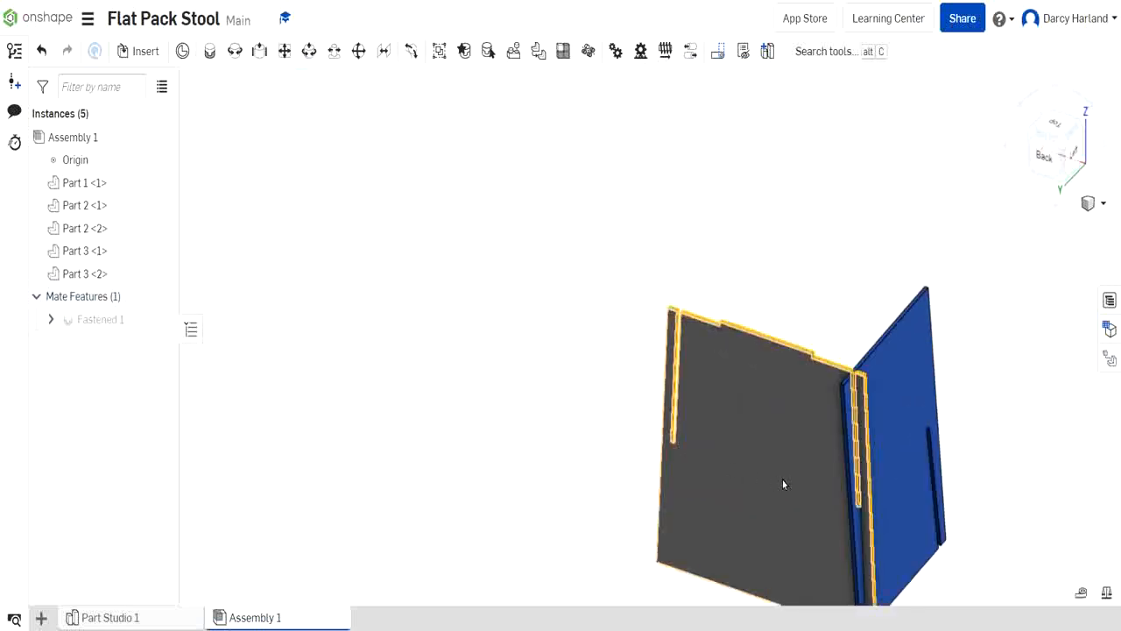
pyautogui.click(739, 462)
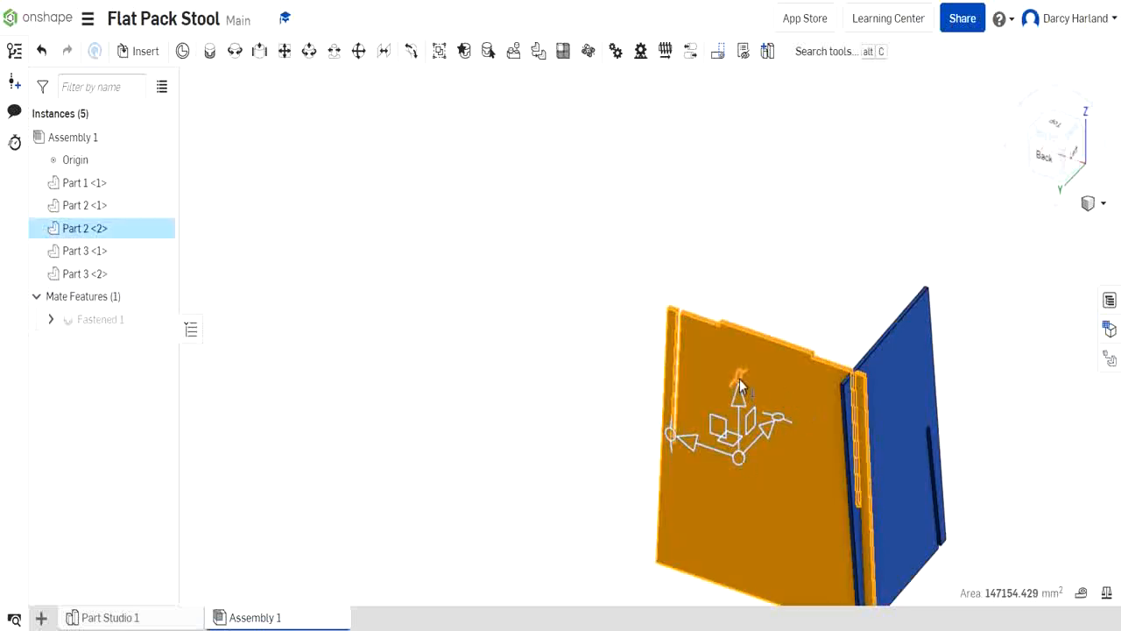
pyautogui.moveTo(739, 379); pyautogui.dragTo(743, 376)
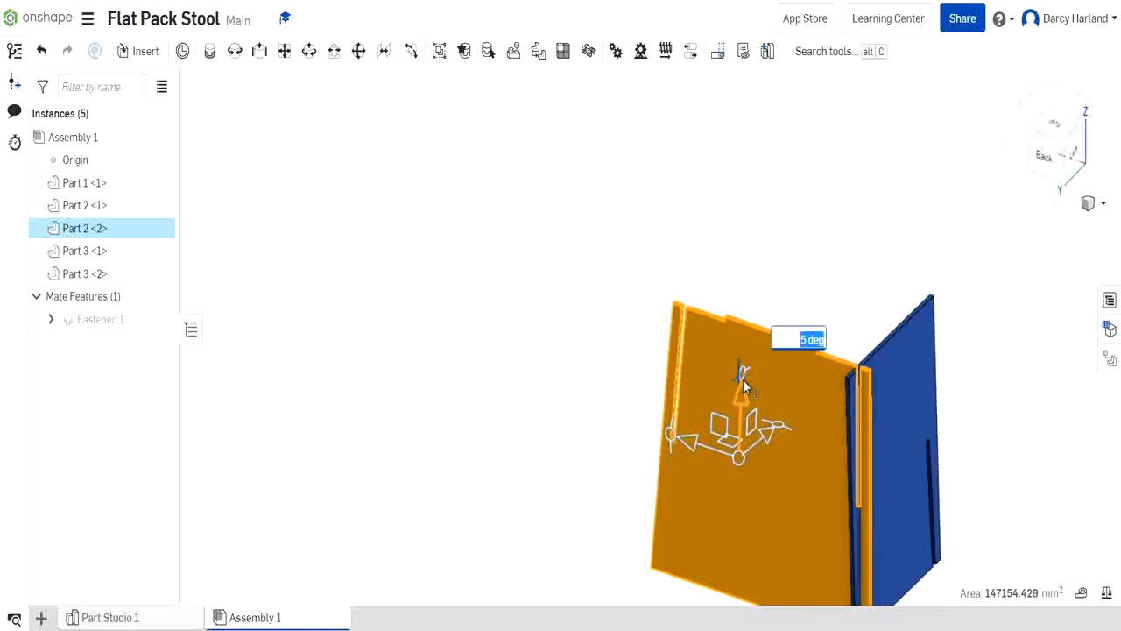
pyautogui.write('3')
pyautogui.press('Return')
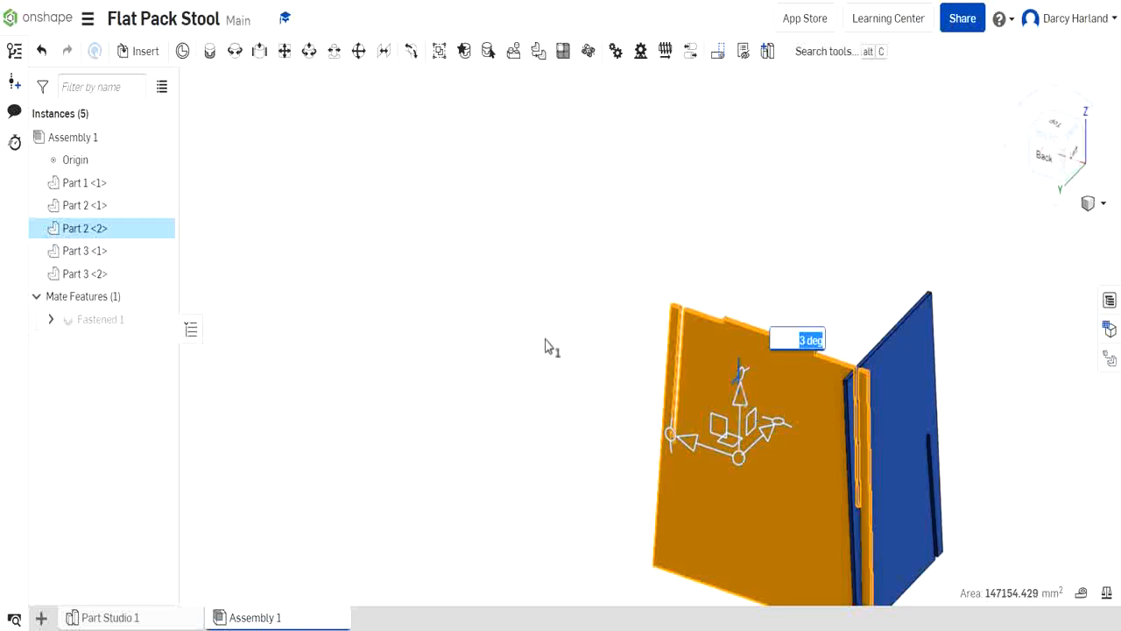
pyautogui.click(501, 266)
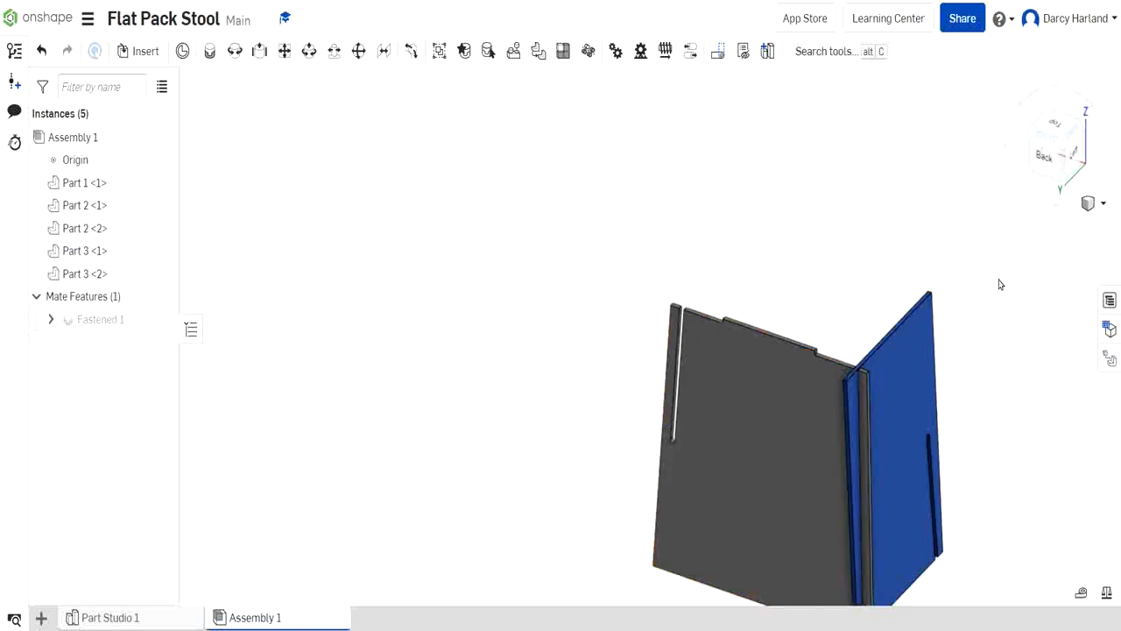
# Reopen the fastened mate for editing and set its Z offset to -5 mm, viewing the slot's upper end from the back
pyautogui.click(1044, 155)
pyautogui.scroll(10, 996, 182)
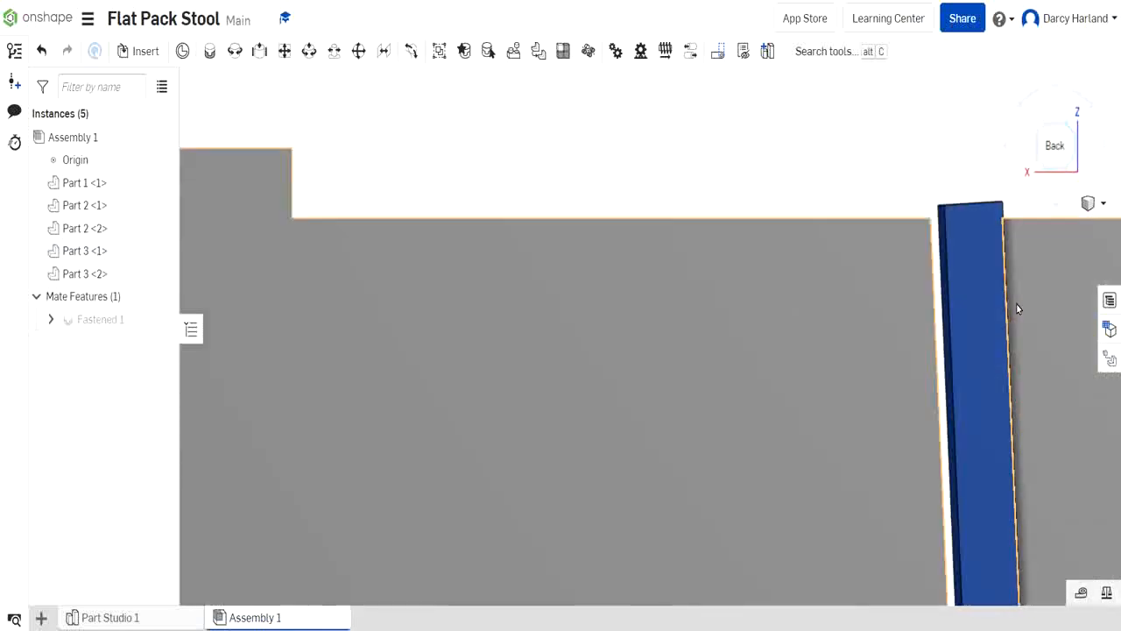
pyautogui.moveTo(995, 181); pyautogui.dragTo(671, 268, button='middle')
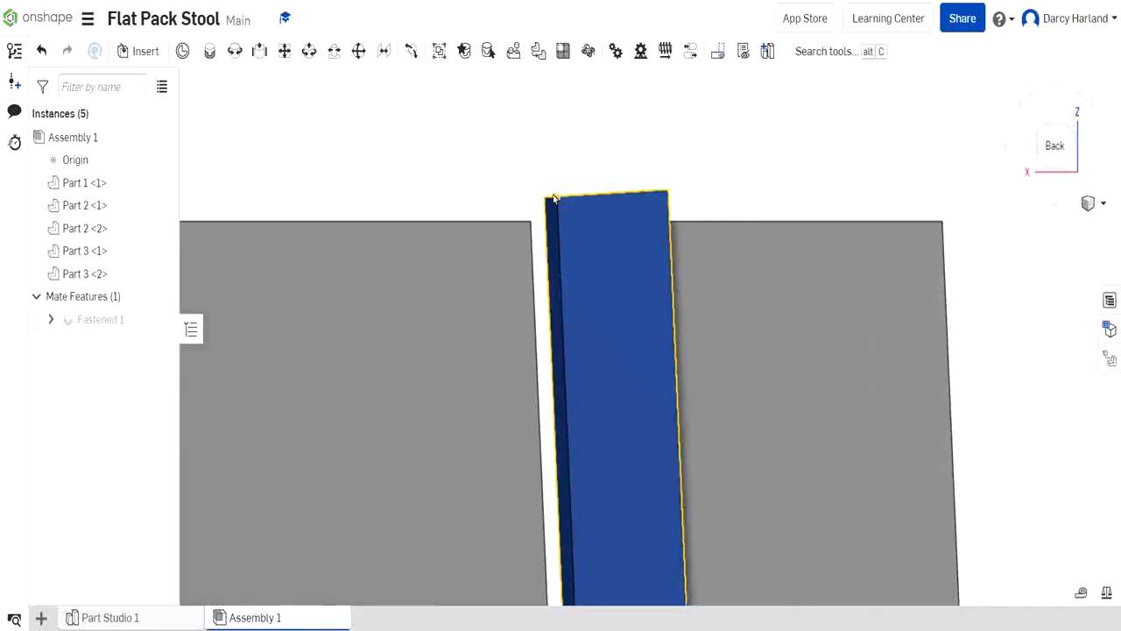
pyautogui.doubleClick(107, 319)
pyautogui.click(277, 264)
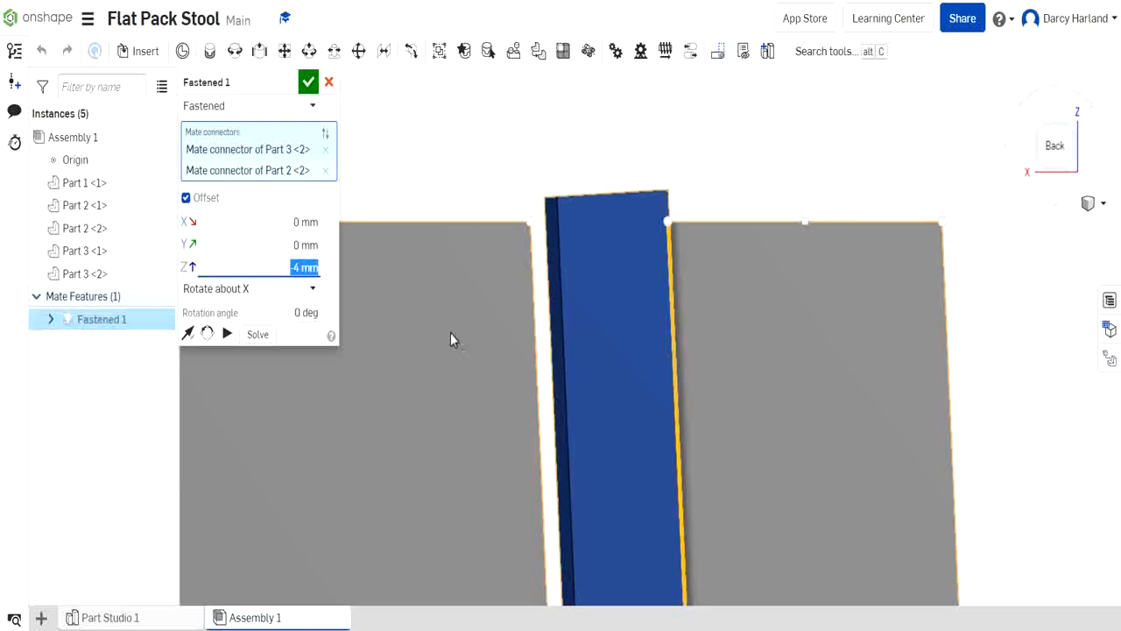
pyautogui.write('-5')
pyautogui.press('Return')
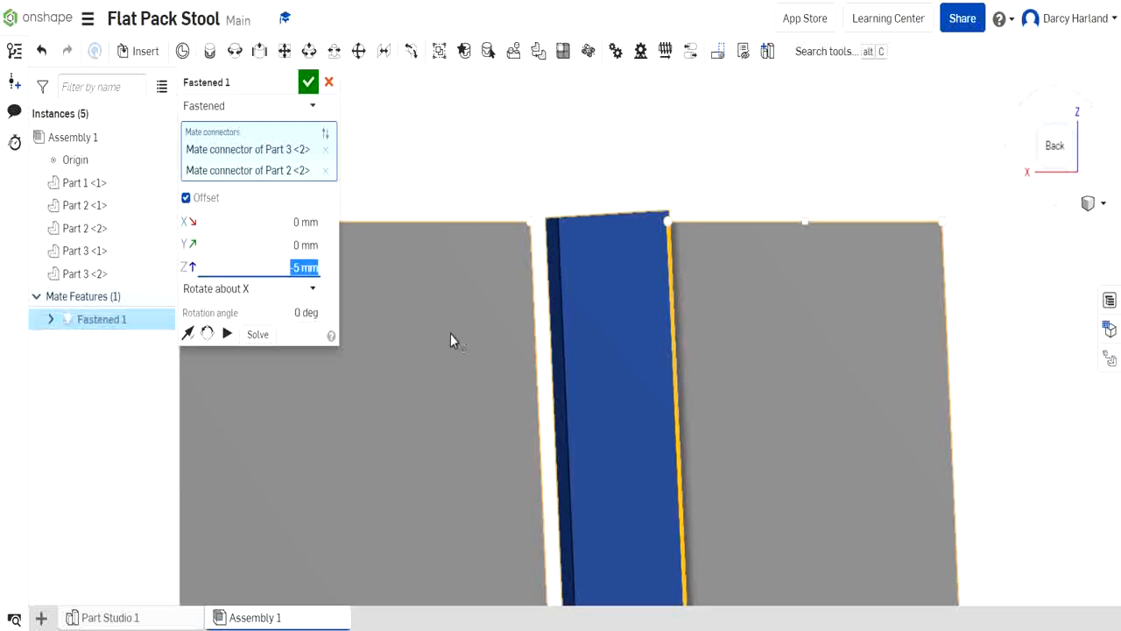
# Try a Z offset of -6 mm for the mate, settle on -5.5 mm, and check the top edges' alignment up close
pyautogui.write('-6')
pyautogui.press('Return')
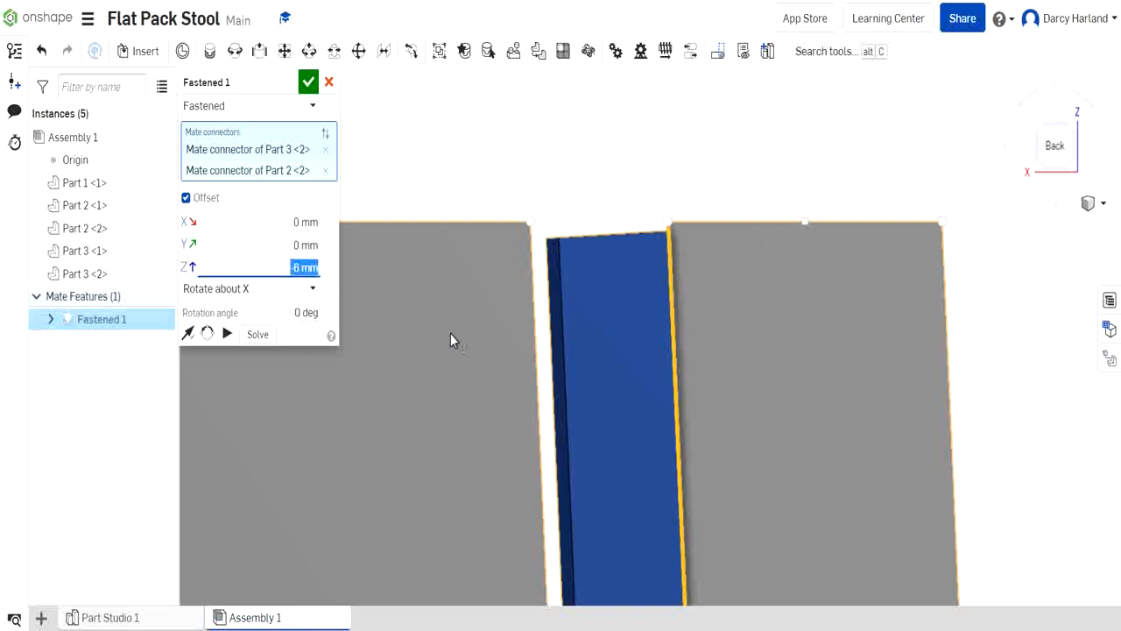
pyautogui.write('-5.5')
pyautogui.press('Return')
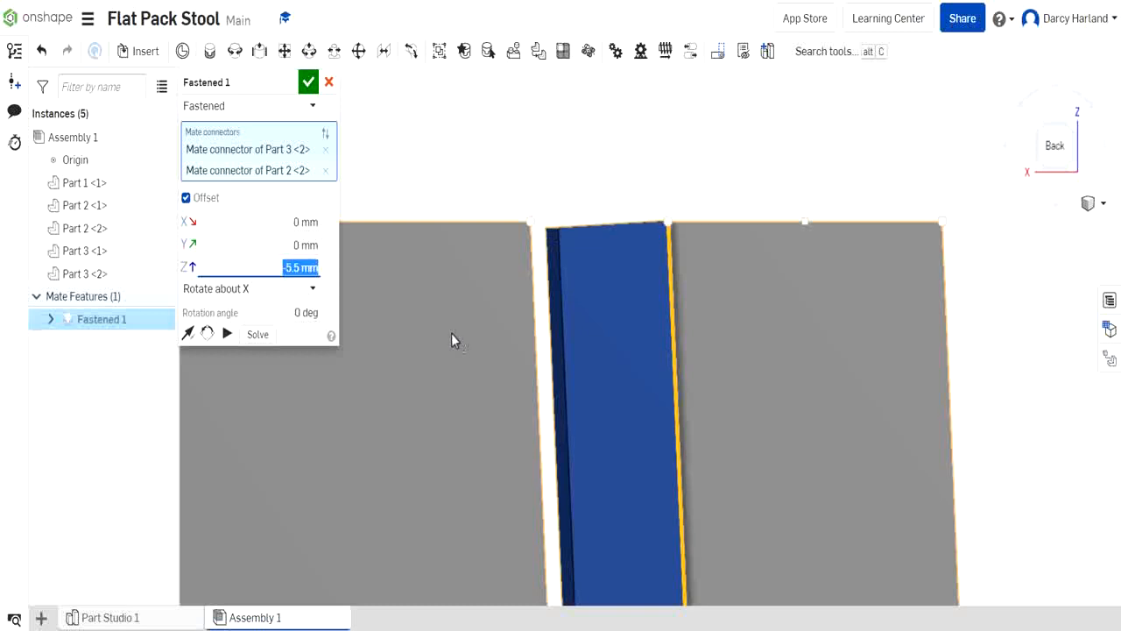
pyautogui.scroll(2, 709, 283)
pyautogui.scroll(2, 699, 302)
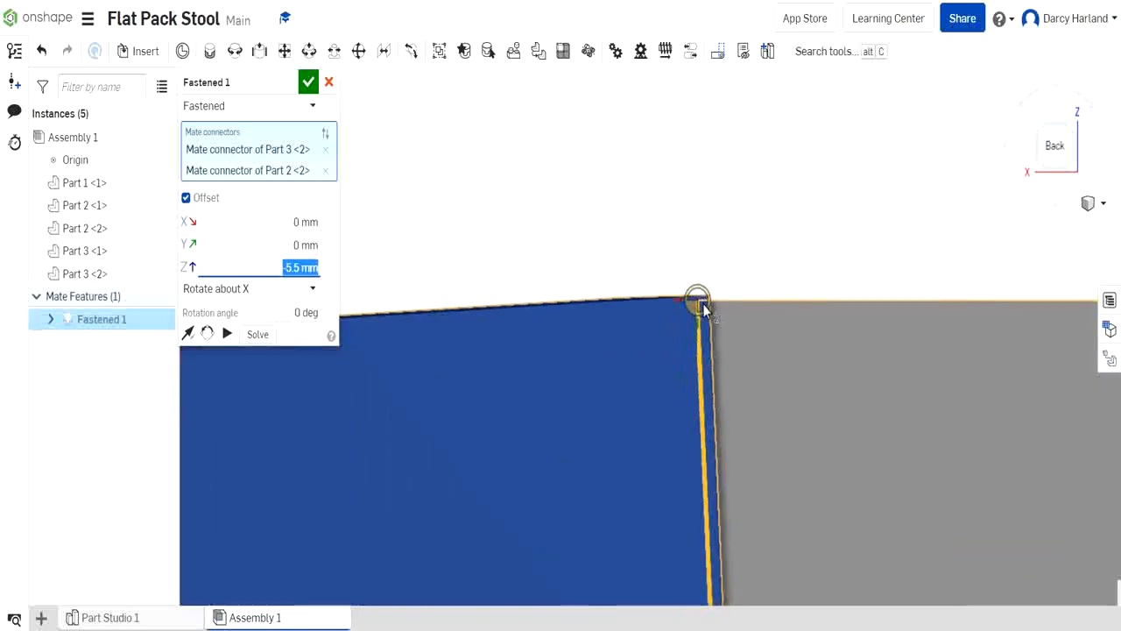
pyautogui.scroll(3, 703, 303)
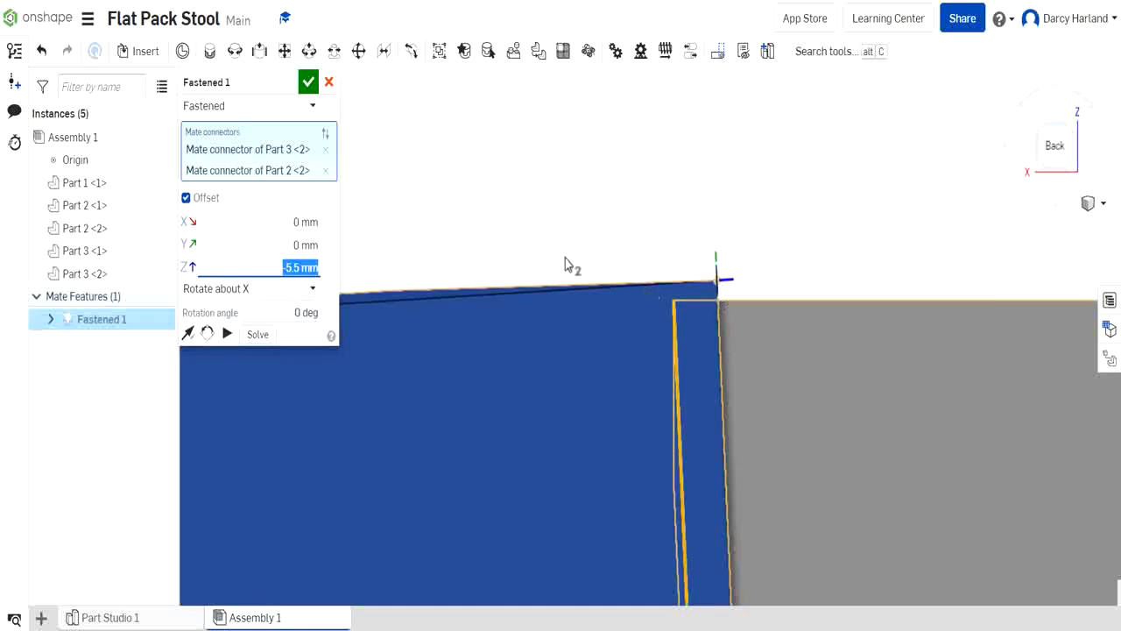
# Try a Z offset of -5.6 mm, settle on -5.55 mm, check the panels' top edges, and accept the fastened mate
pyautogui.press('BackSpace')
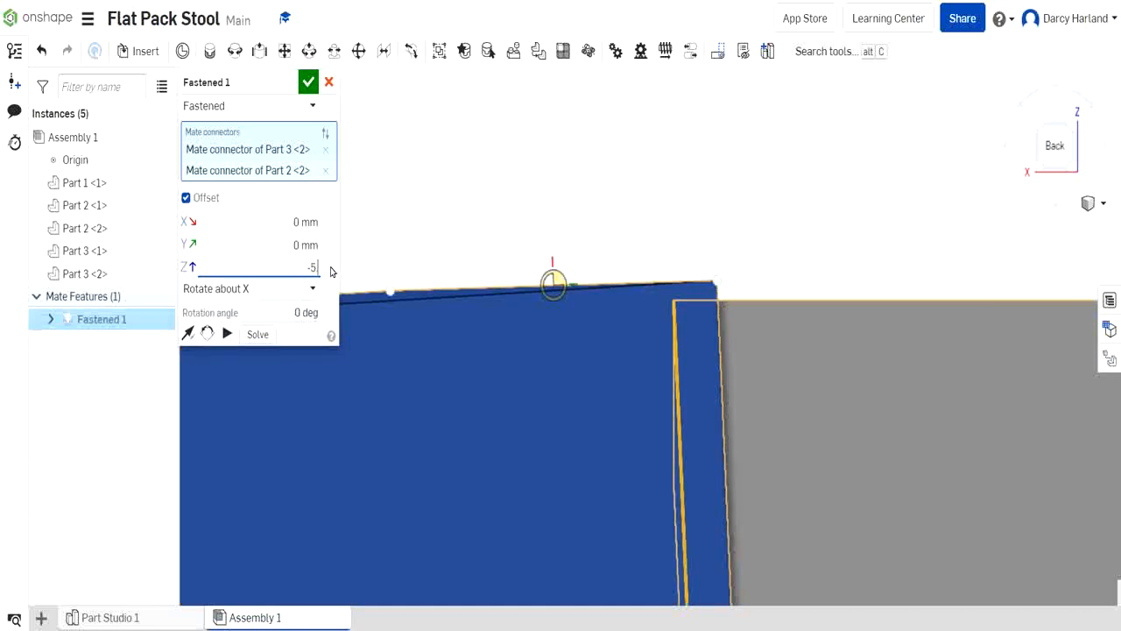
pyautogui.write('-5.6')
pyautogui.press('Return')
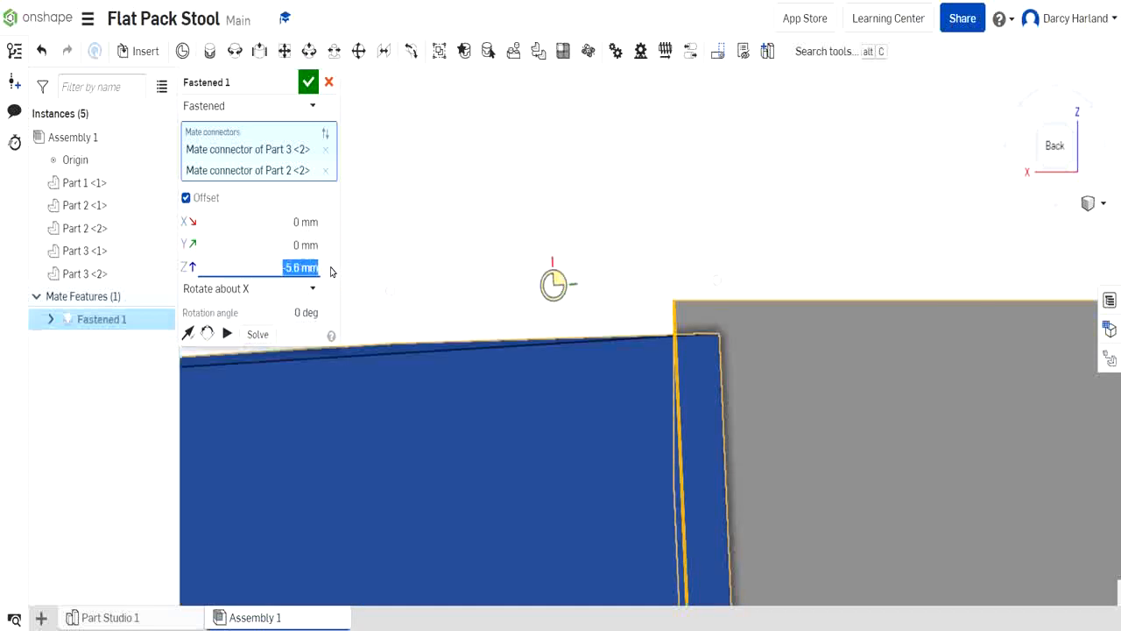
pyautogui.press('BackSpace')
pyautogui.press('Return')
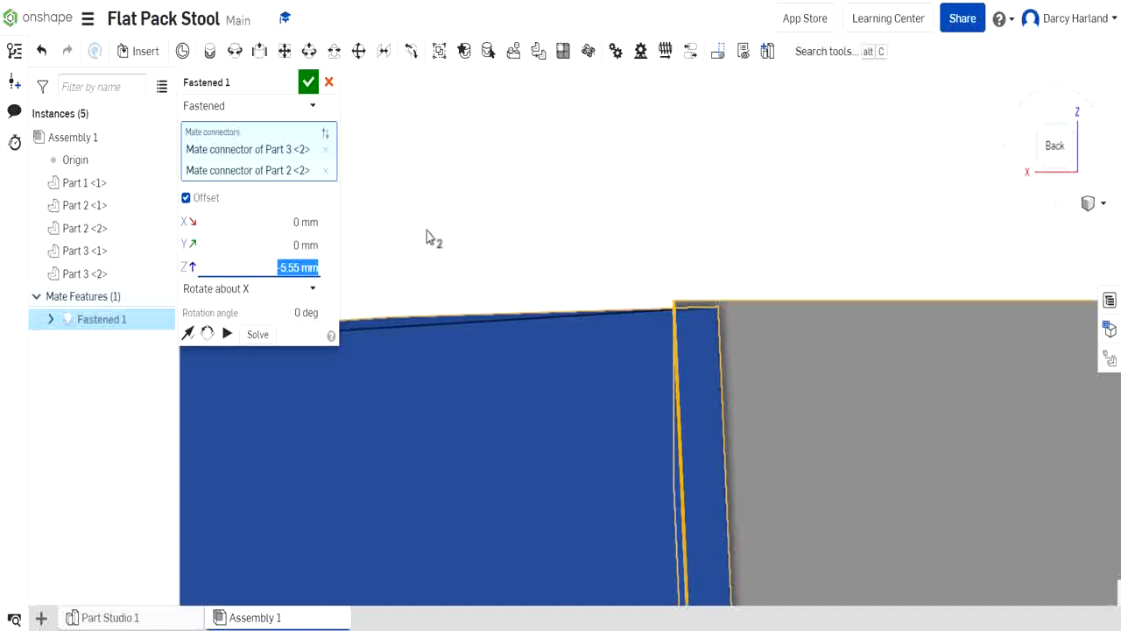
pyautogui.scroll(-4, 468, 263)
pyautogui.moveTo(465, 249); pyautogui.dragTo(800, 207, button='middle')
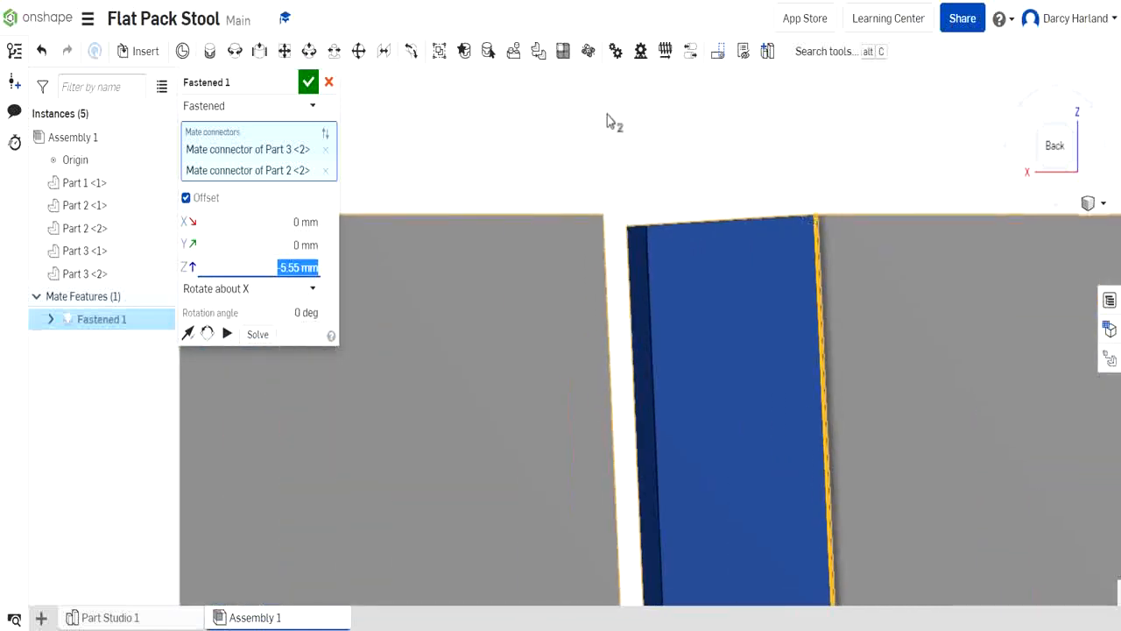
pyautogui.scroll(-8, 687, 231)
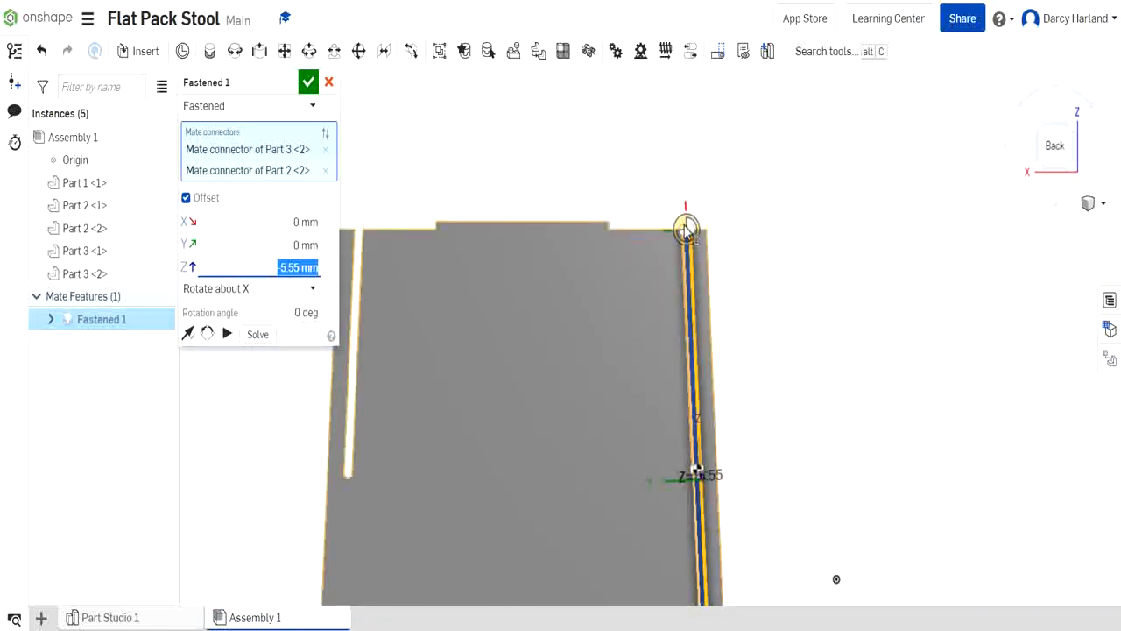
pyautogui.click(308, 84)
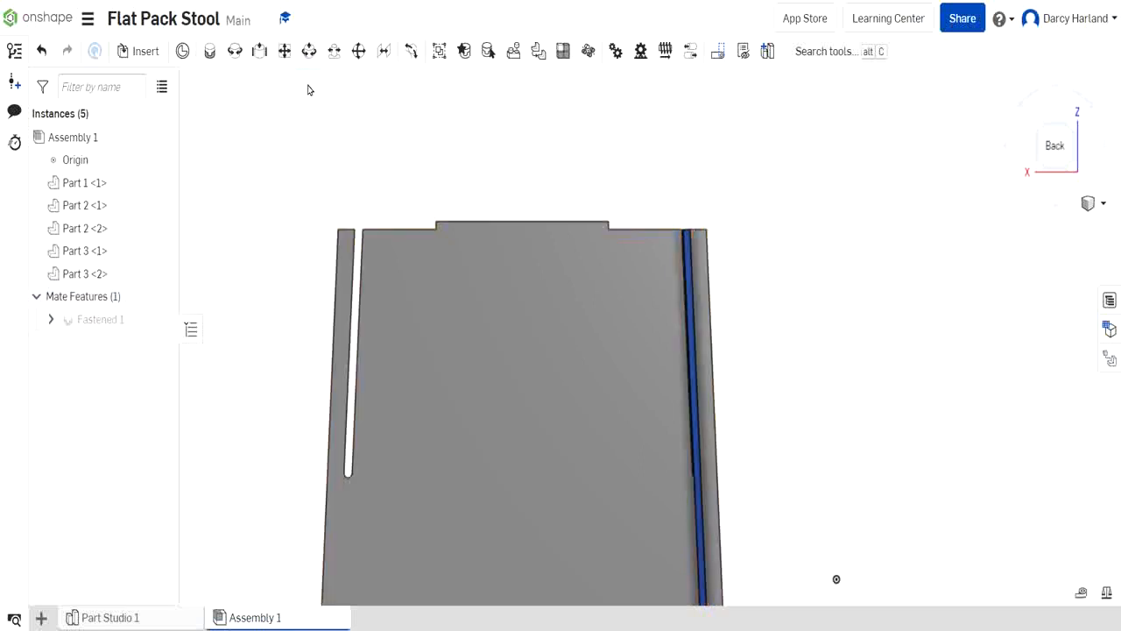
# Move the flat blue panel close to the upright pair and fix the upright grey panel in place
pyautogui.click(1037, 127)
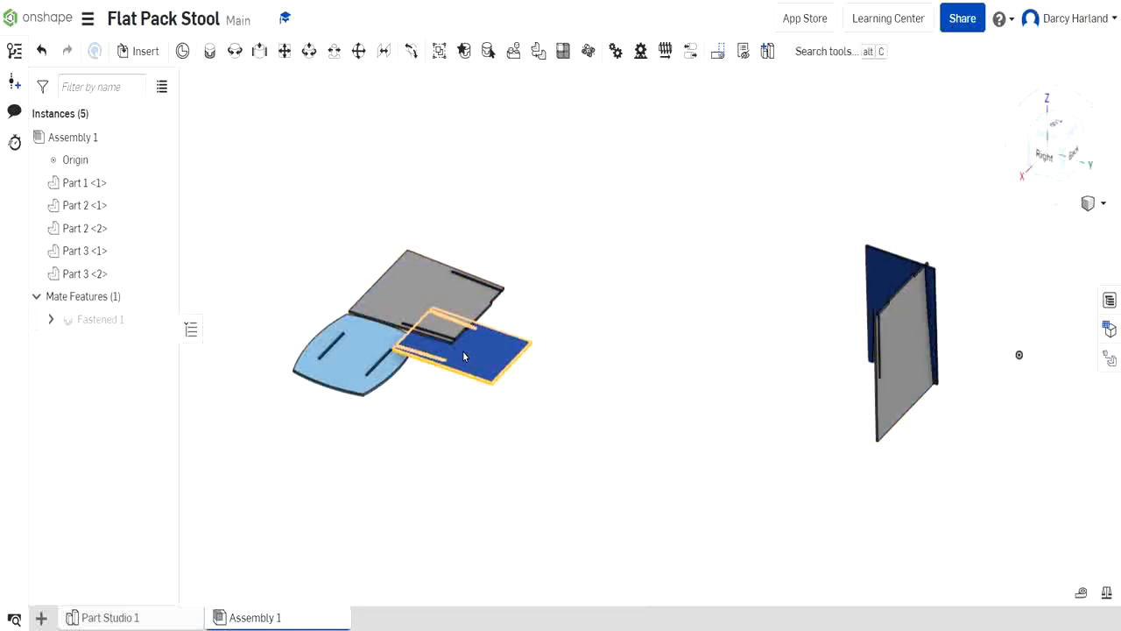
pyautogui.moveTo(474, 360); pyautogui.dragTo(771, 433)
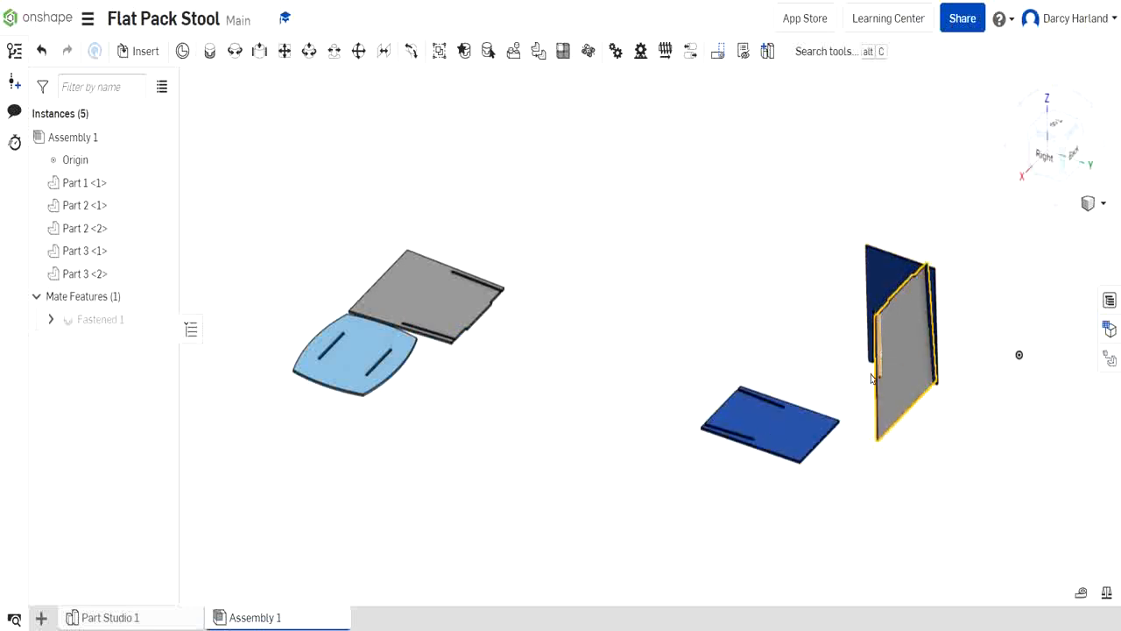
pyautogui.scroll(5, 928, 359)
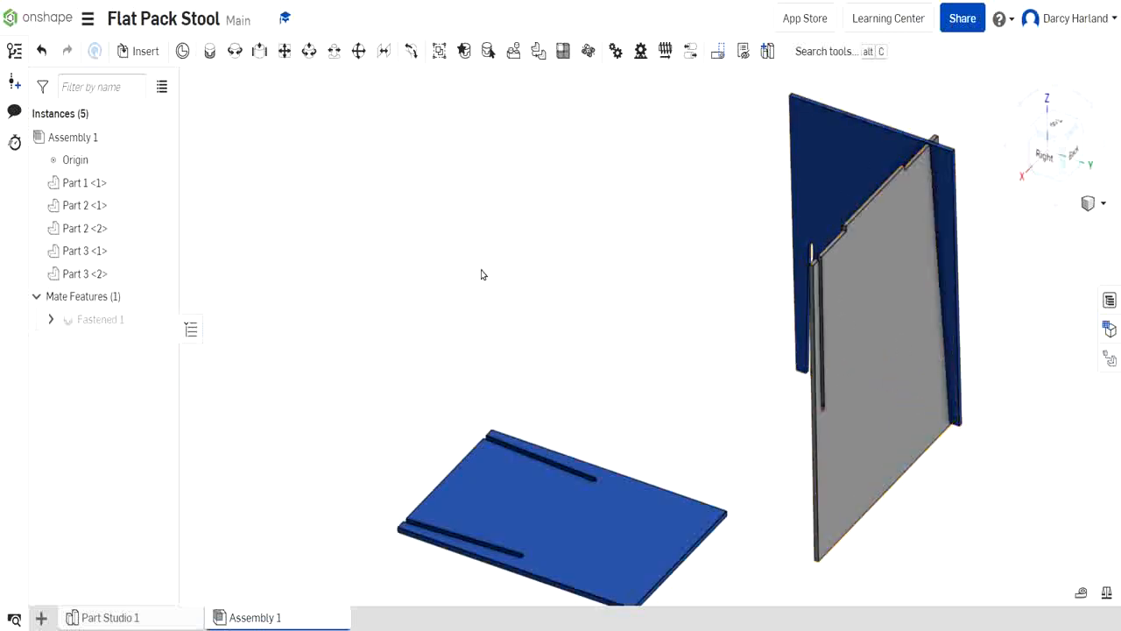
pyautogui.rightClick(872, 295)
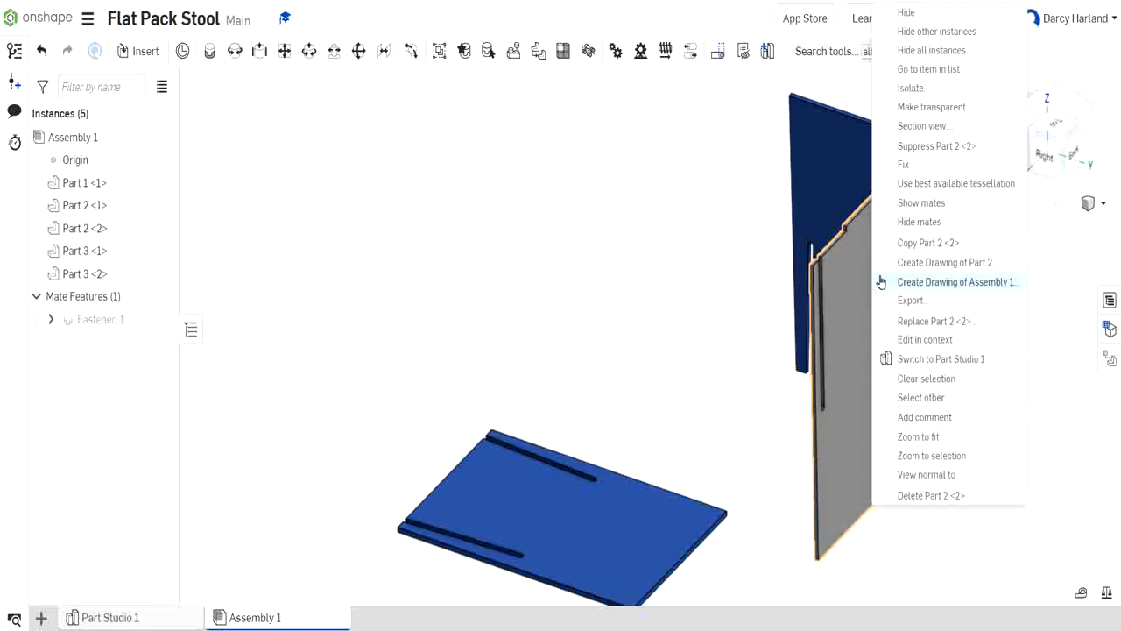
pyautogui.click(916, 167)
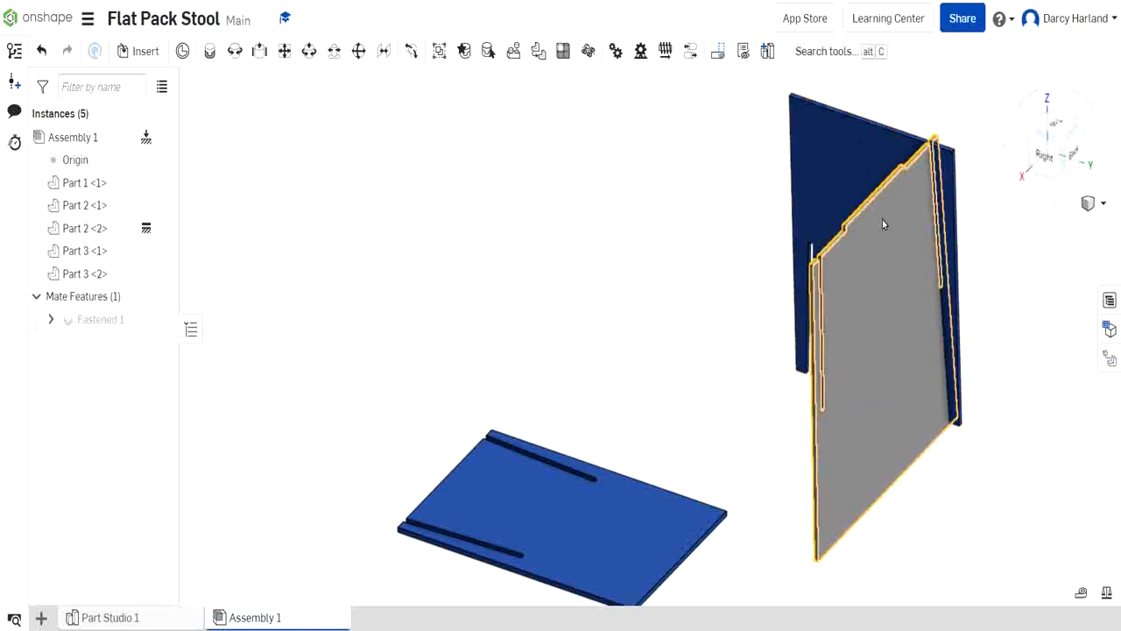
# Start a new fastened mate using the corner at the closed end of the flat blue panel's front slot
pyautogui.scroll(-3, 892, 219)
pyautogui.scroll(2, 809, 328)
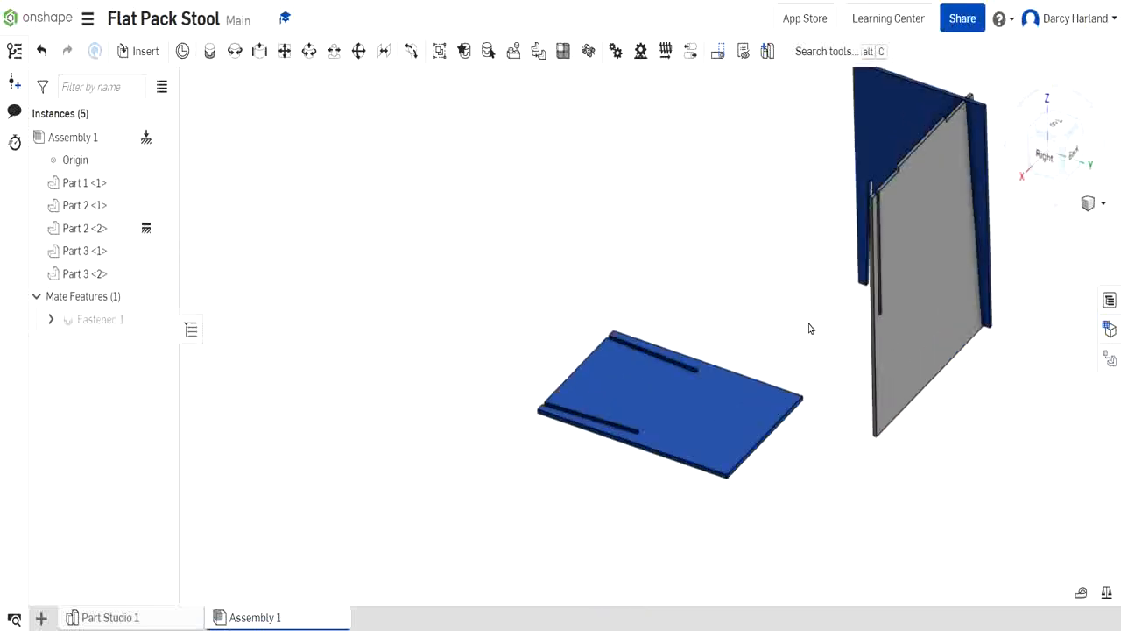
pyautogui.scroll(-2, 809, 328)
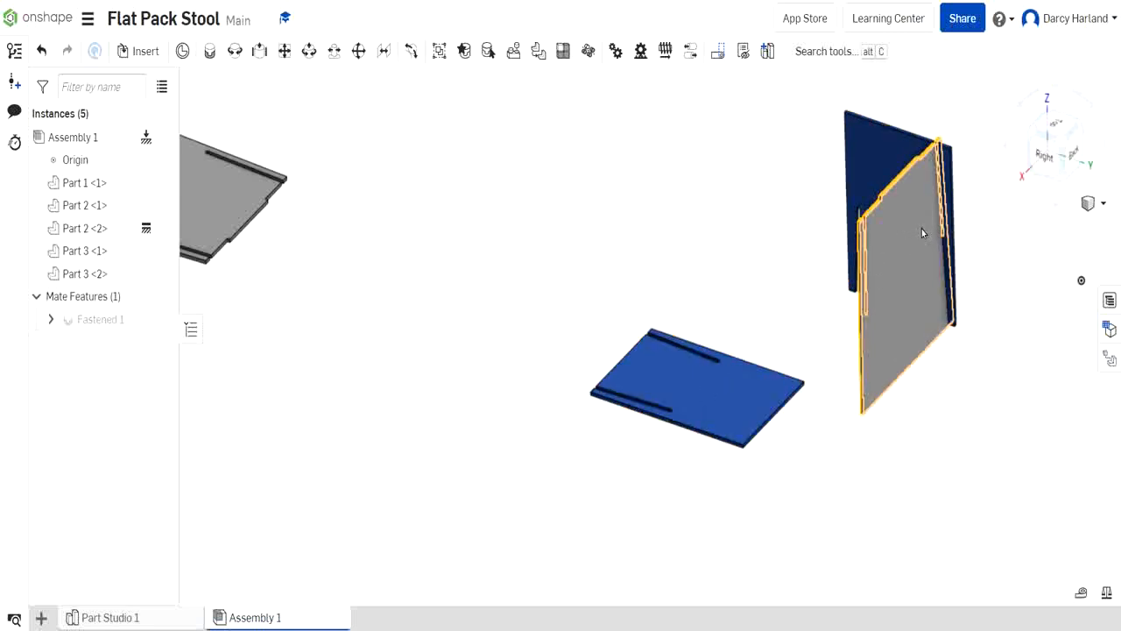
pyautogui.moveTo(888, 248); pyautogui.dragTo(809, 303, button='middle')
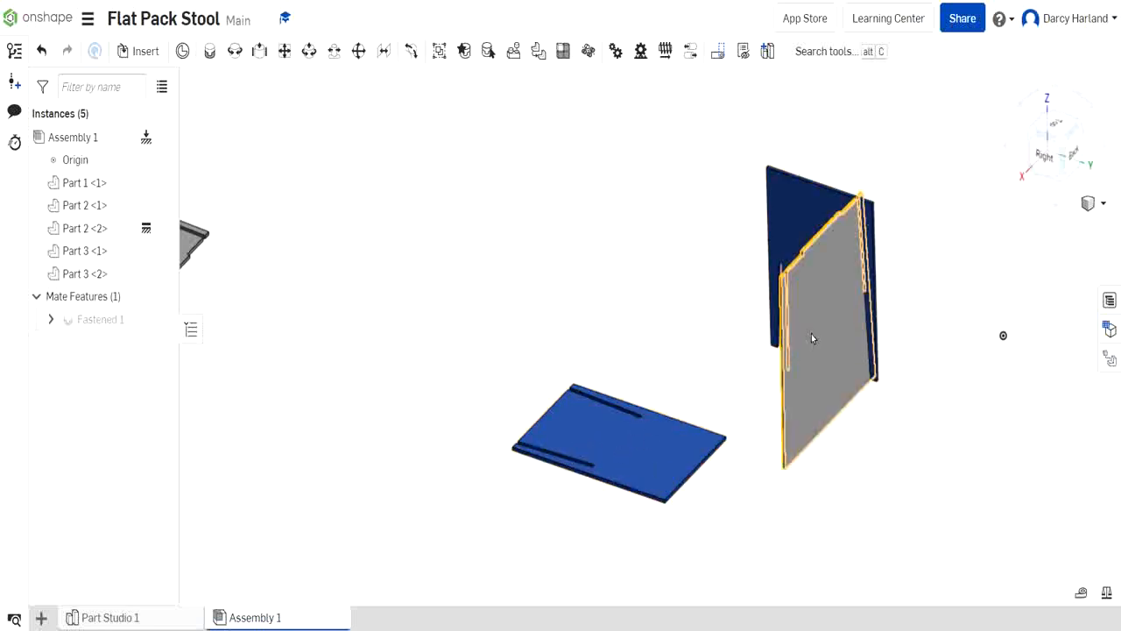
pyautogui.click(209, 51)
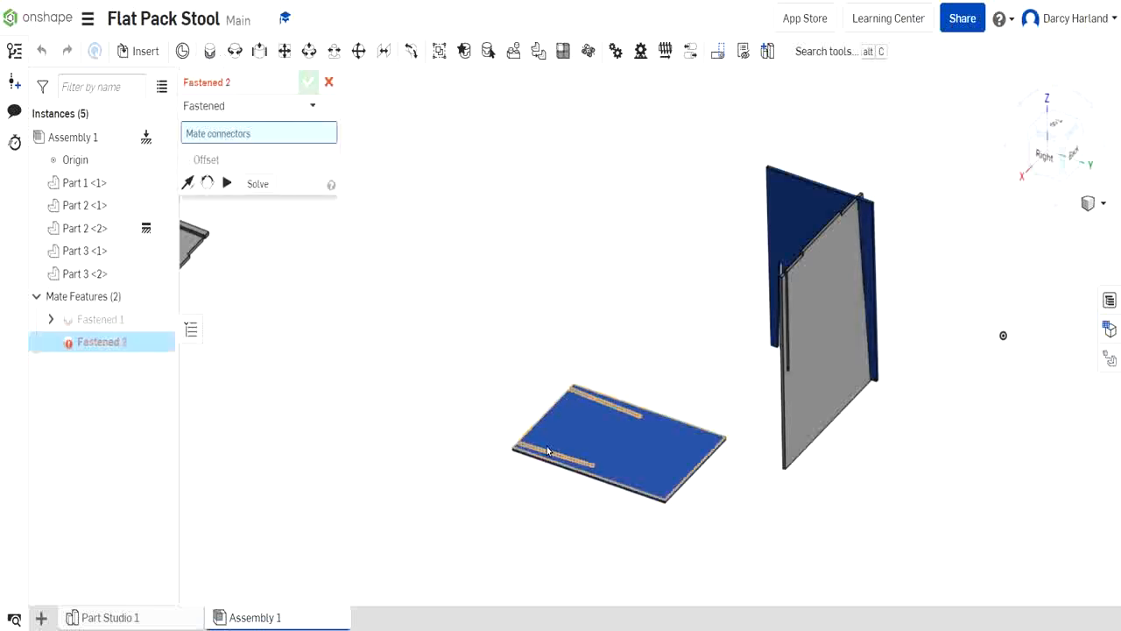
pyautogui.scroll(3, 515, 513)
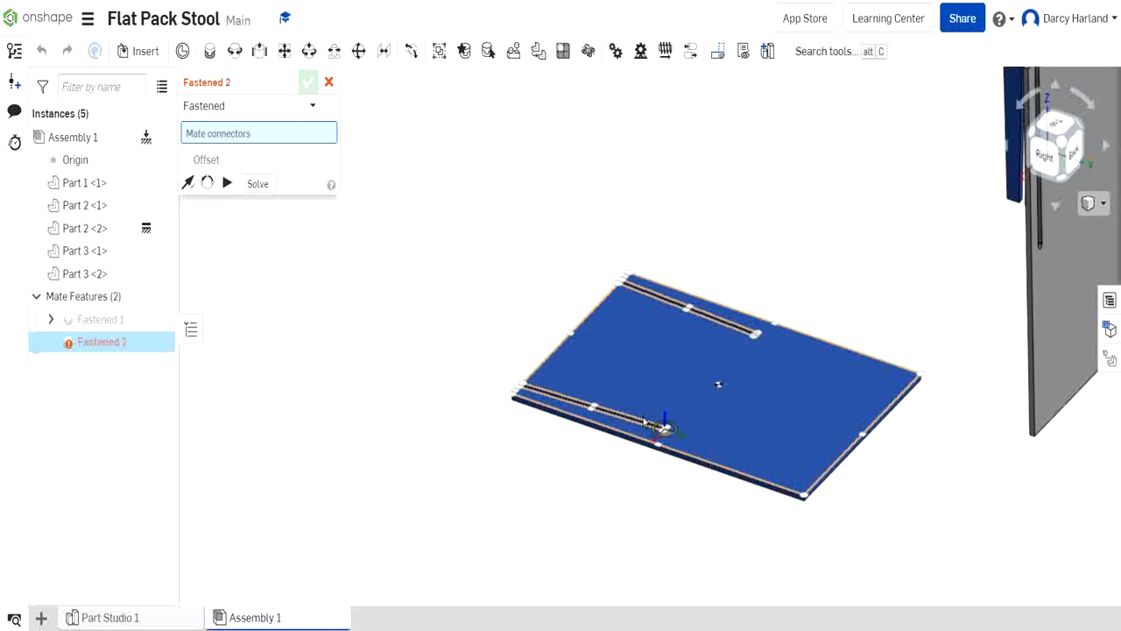
pyautogui.scroll(5, 644, 421)
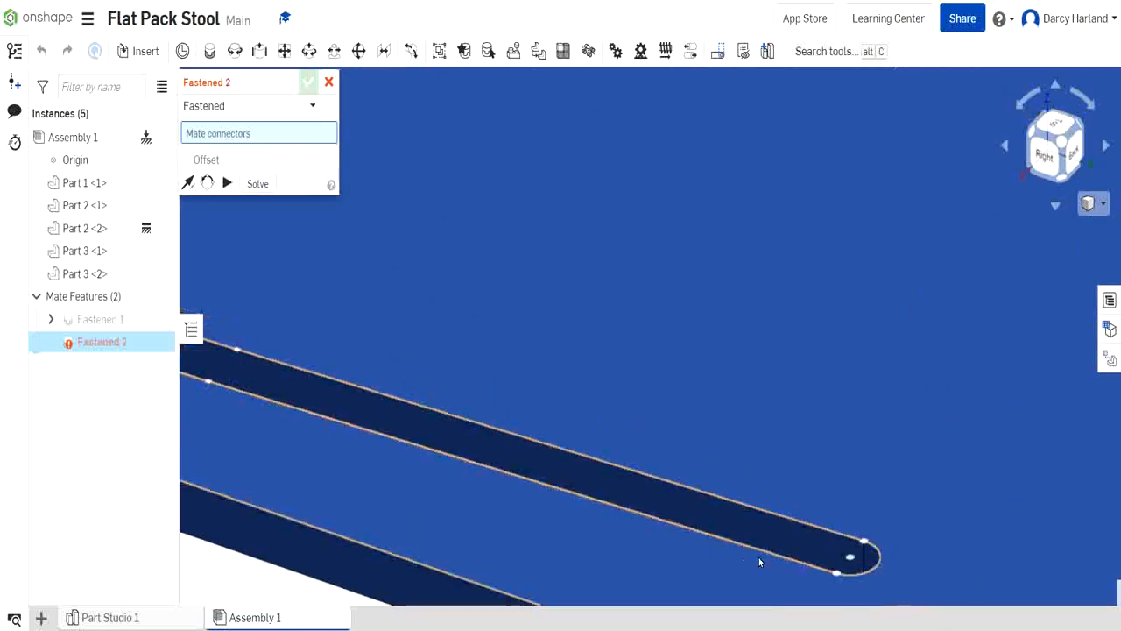
pyautogui.click(835, 576)
# Mate the blue panel to the corner at the closed lower end of the upright grey panel's free slot
pyautogui.scroll(-10, 833, 575)
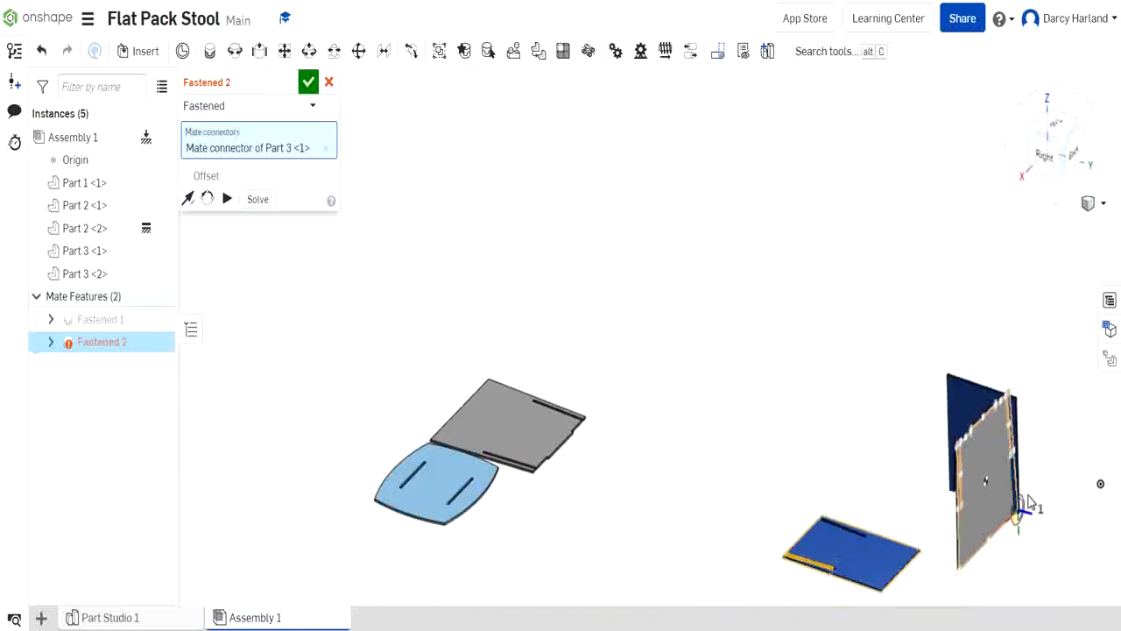
pyautogui.scroll(3, 1027, 526)
pyautogui.scroll(10, 752, 411)
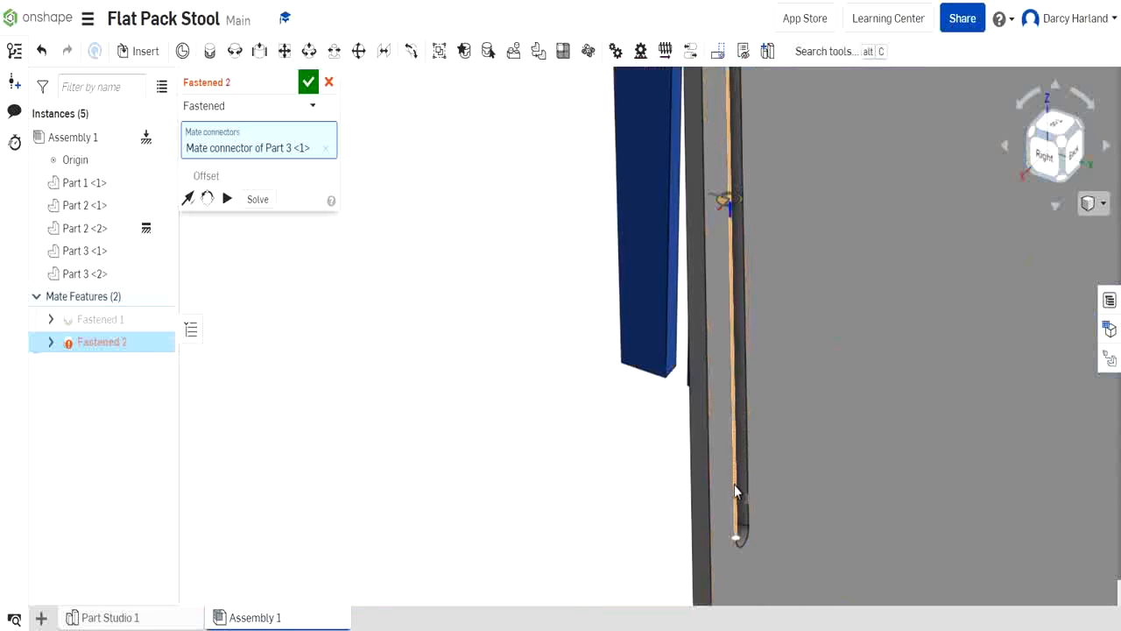
pyautogui.click(737, 538)
pyautogui.scroll(-10, 737, 532)
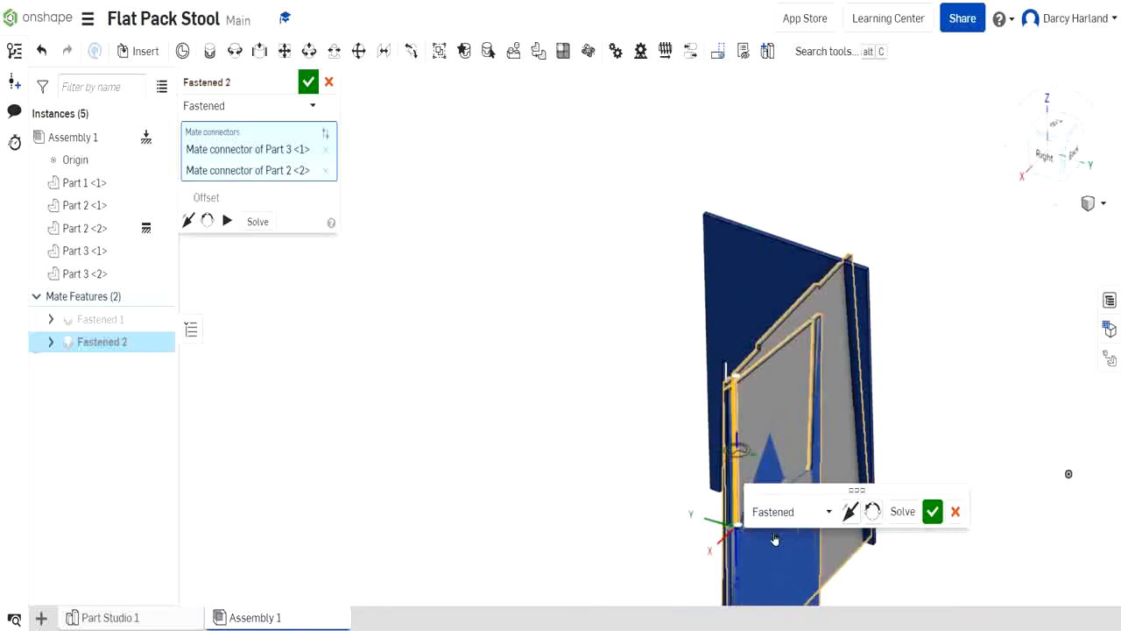
# Reorient the mate so the blue panel stands crosswise in the grey panel's slot, trying its primary axis both ways
pyautogui.click(870, 517)
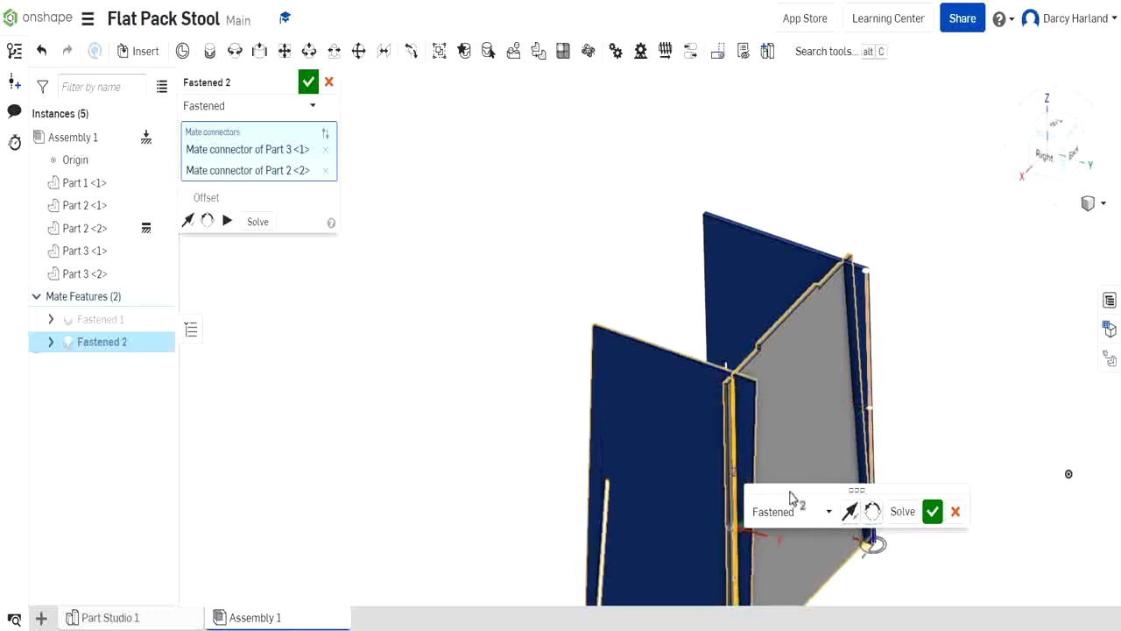
pyautogui.scroll(-5, 776, 420)
pyautogui.scroll(10, 776, 420)
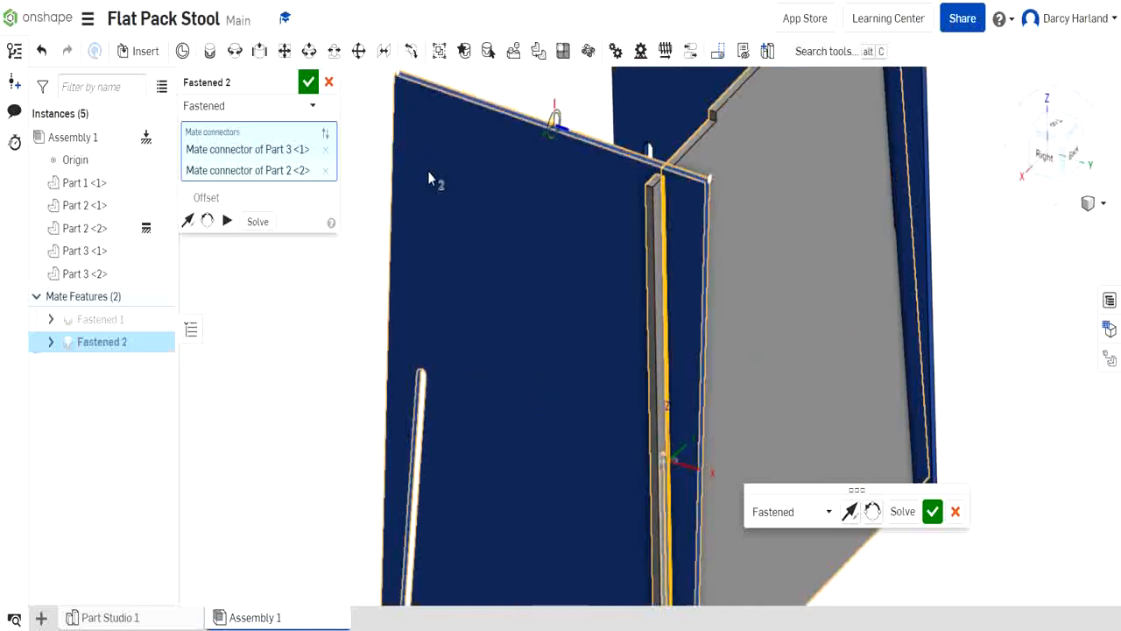
pyautogui.click(848, 514)
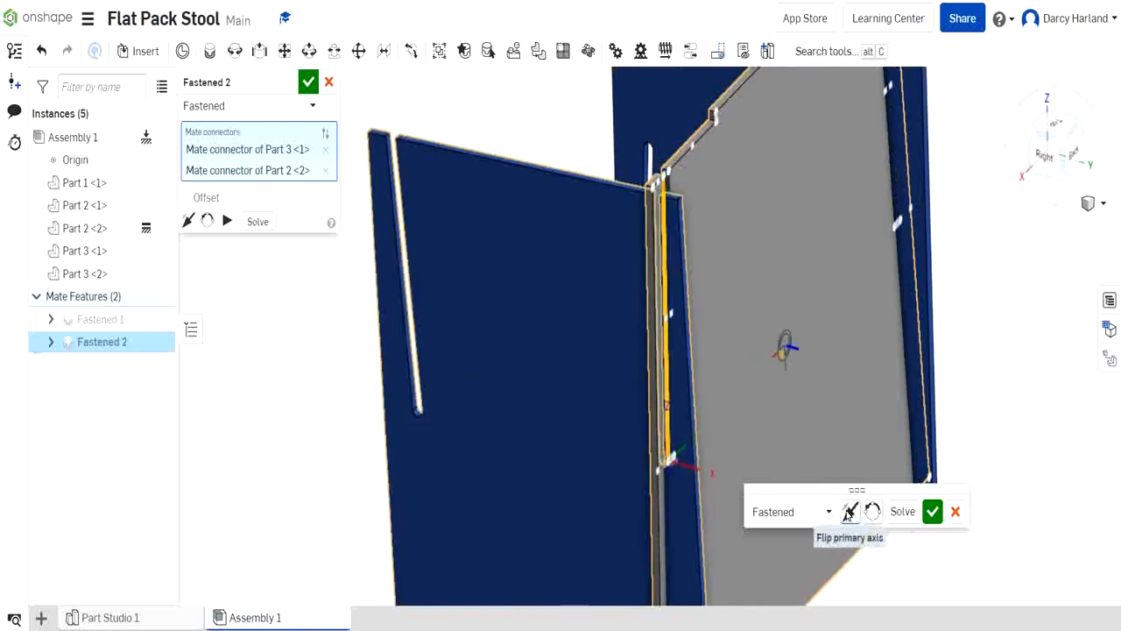
pyautogui.click(850, 513)
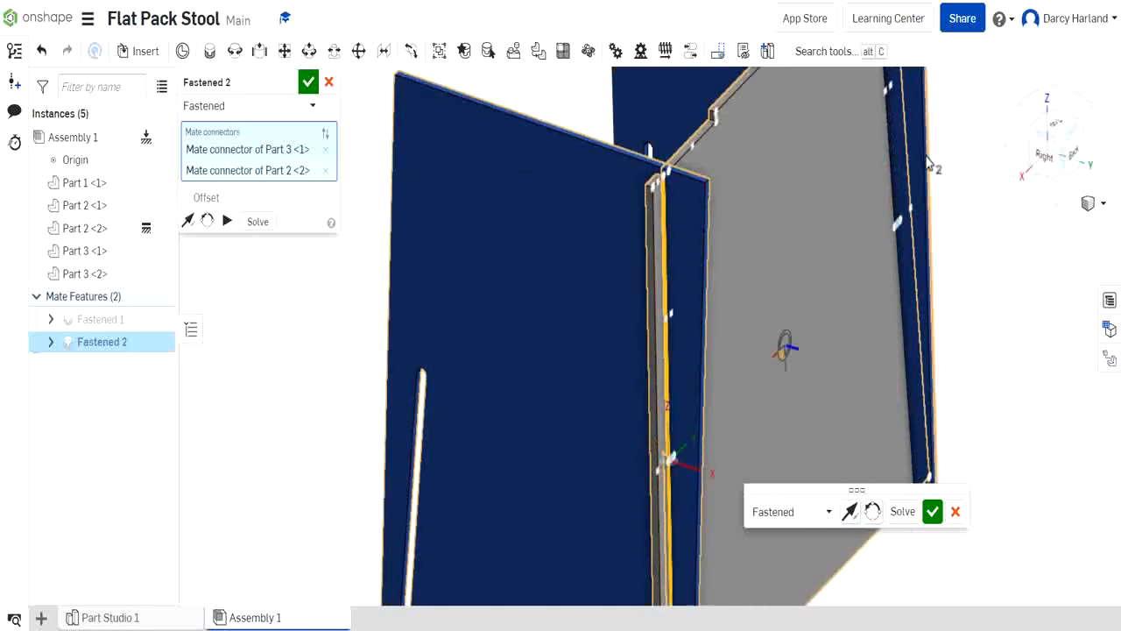
# Enable the second mate's offset, set Z to -5.55 mm to line up the top edges, and accept the mate
pyautogui.click(1075, 153)
pyautogui.scroll(3, 806, 226)
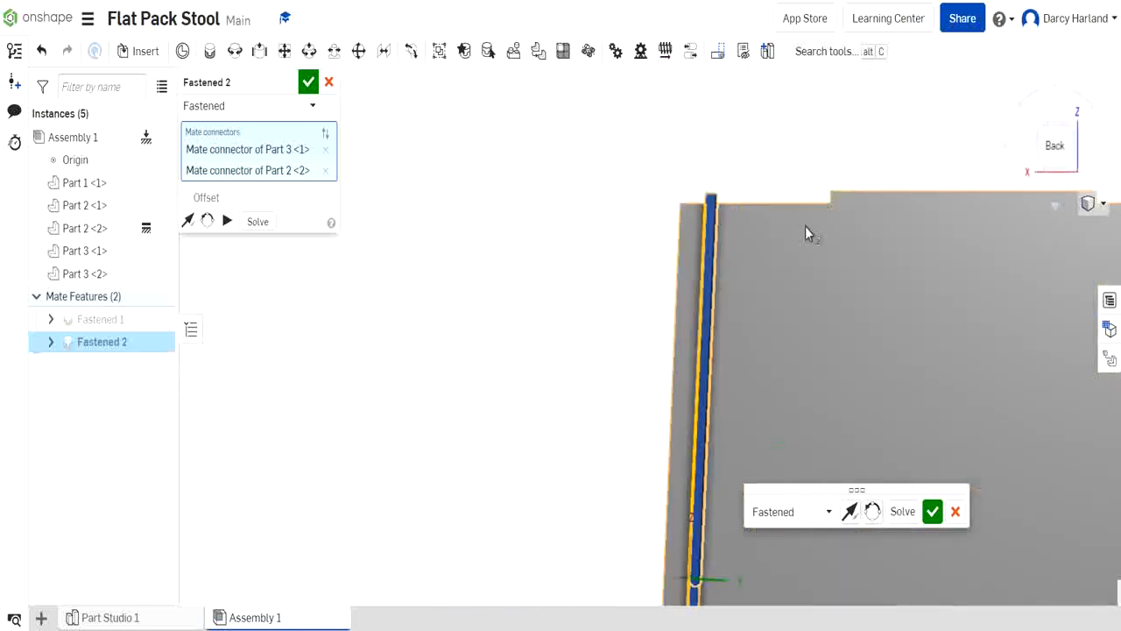
pyautogui.scroll(5, 788, 223)
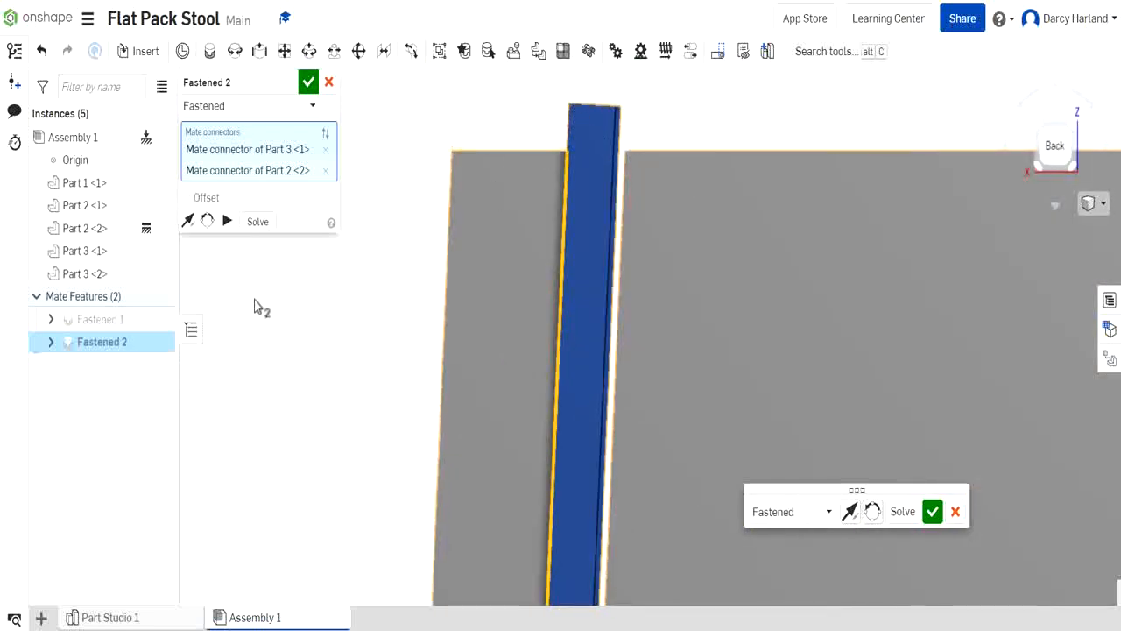
pyautogui.click(186, 198)
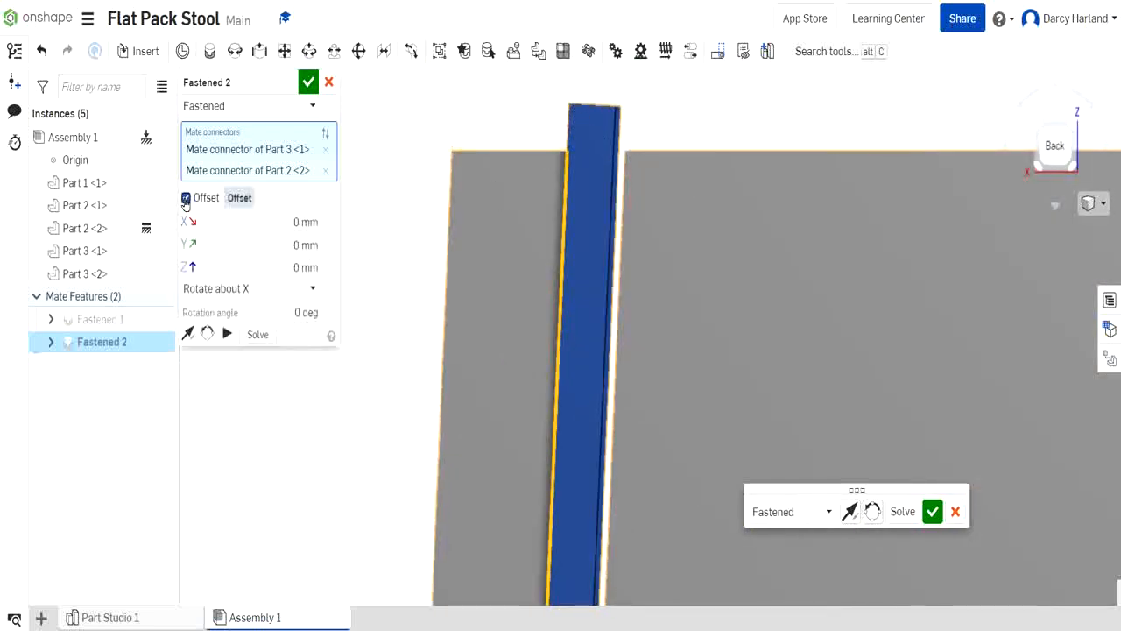
pyautogui.click(207, 268)
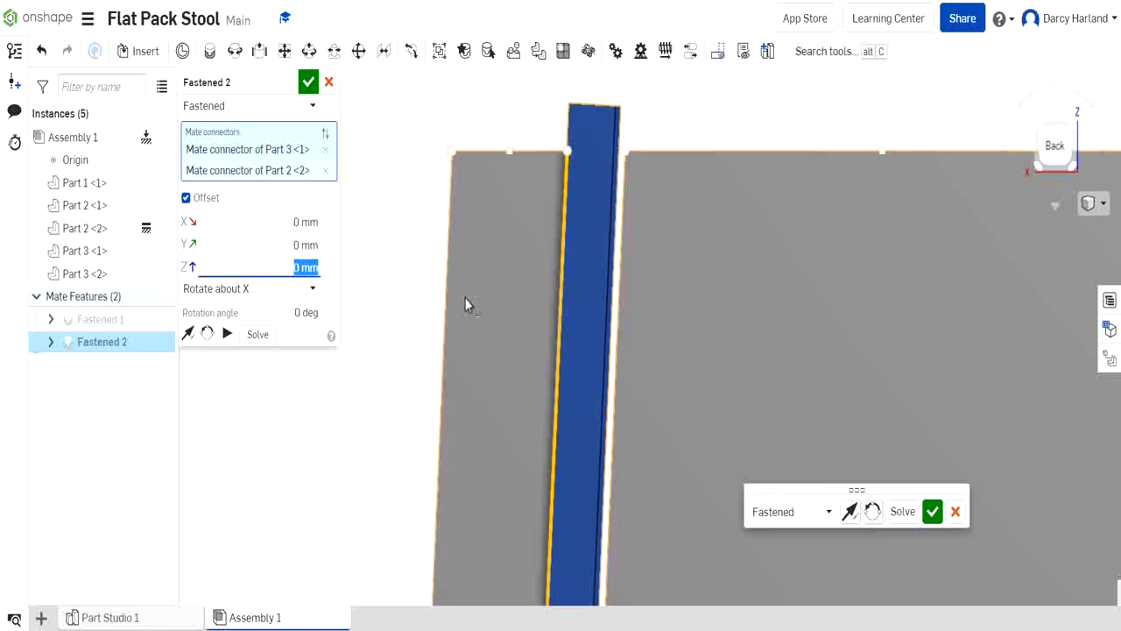
pyautogui.press('BackSpace')
pyautogui.press('Return')
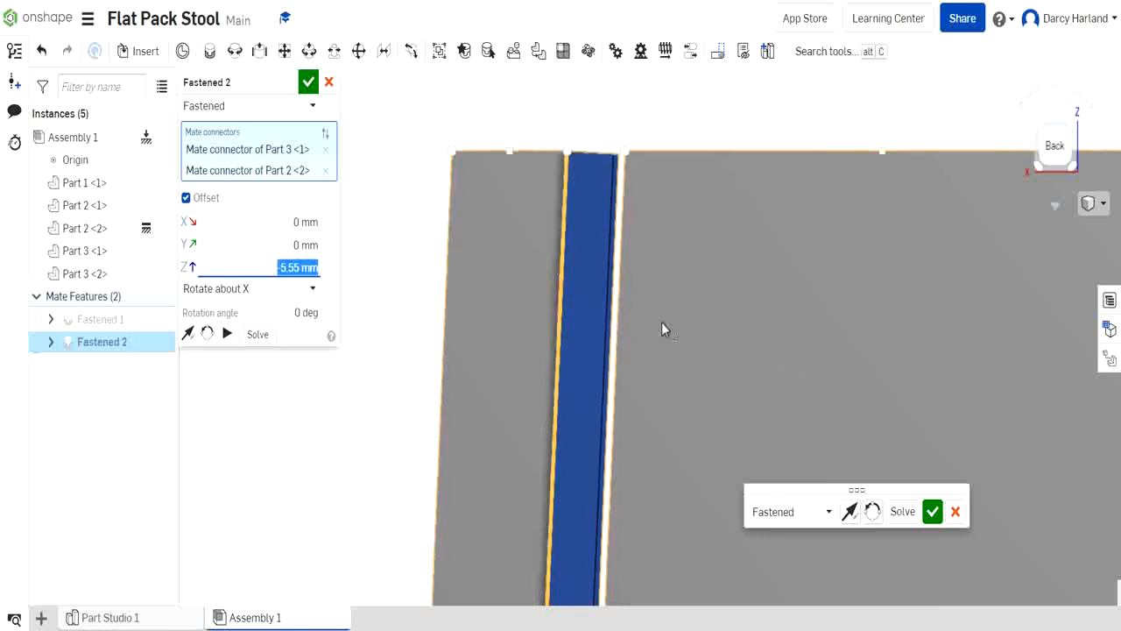
pyautogui.click(932, 512)
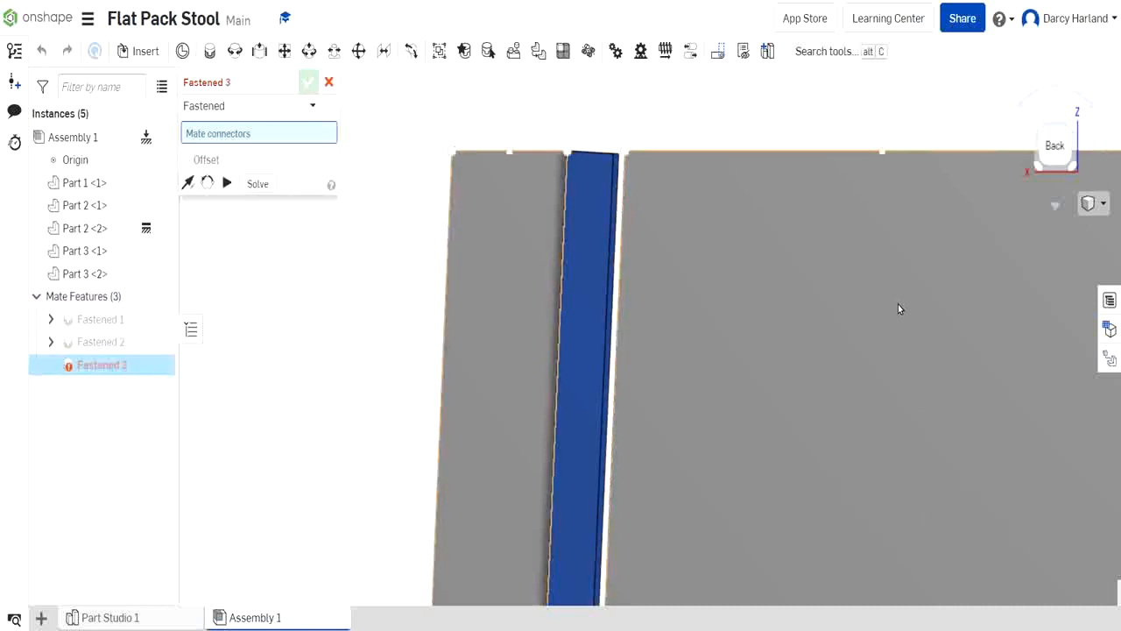
# Pick the corner at the closed end of the flat grey panel's front slot as the third fastened mate's first connector
pyautogui.scroll(-5, 898, 304)
pyautogui.click(1037, 130)
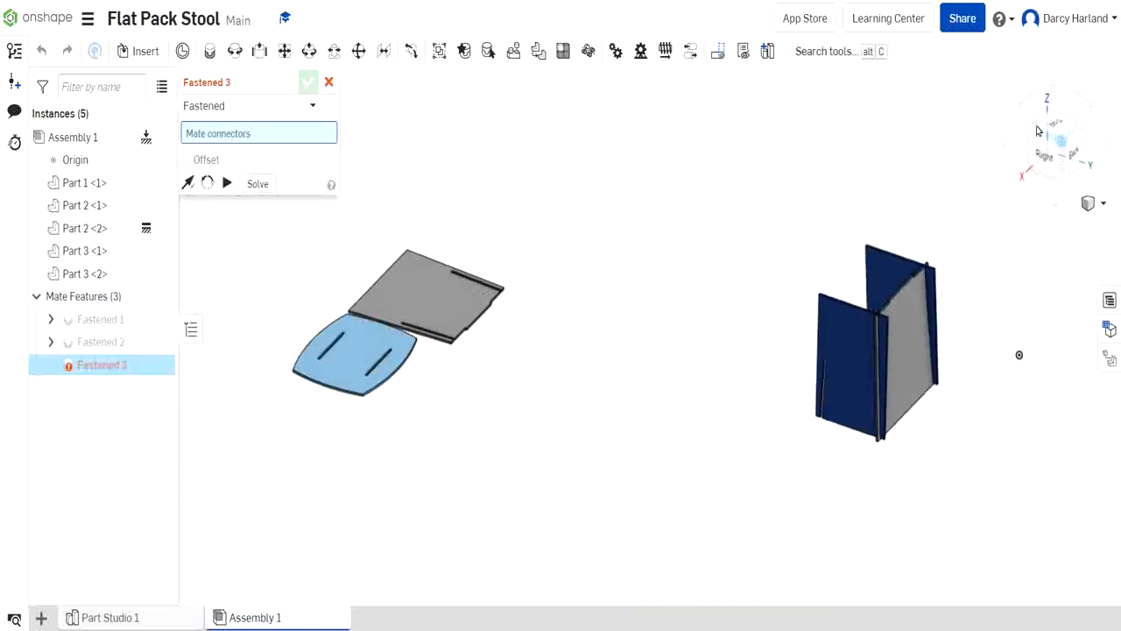
pyautogui.scroll(5, 274, 295)
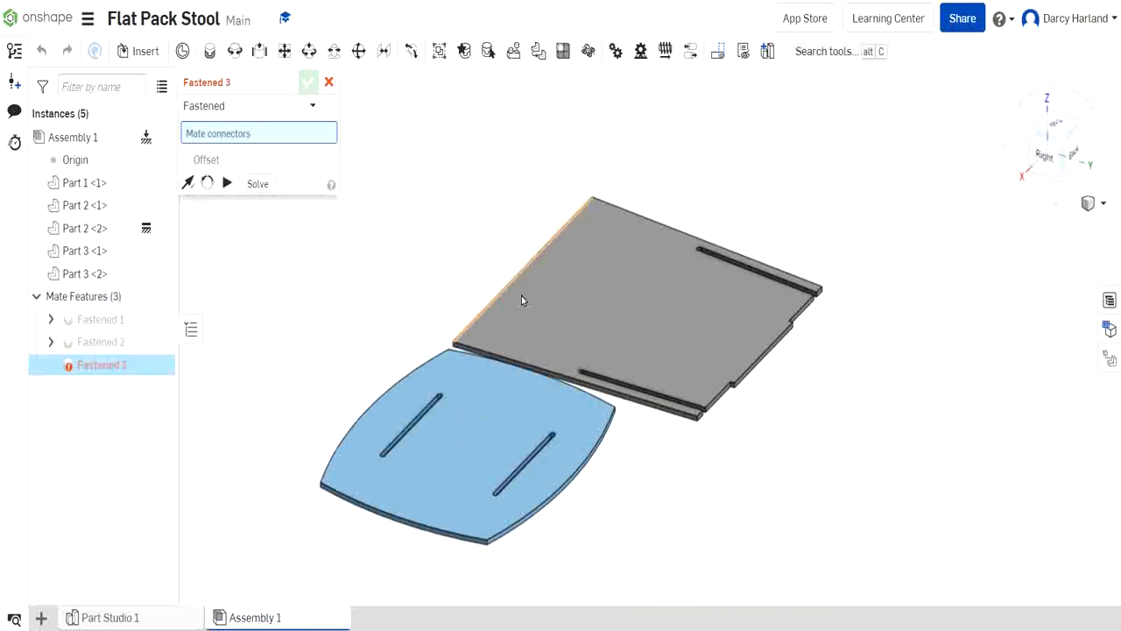
pyautogui.scroll(4, 786, 254)
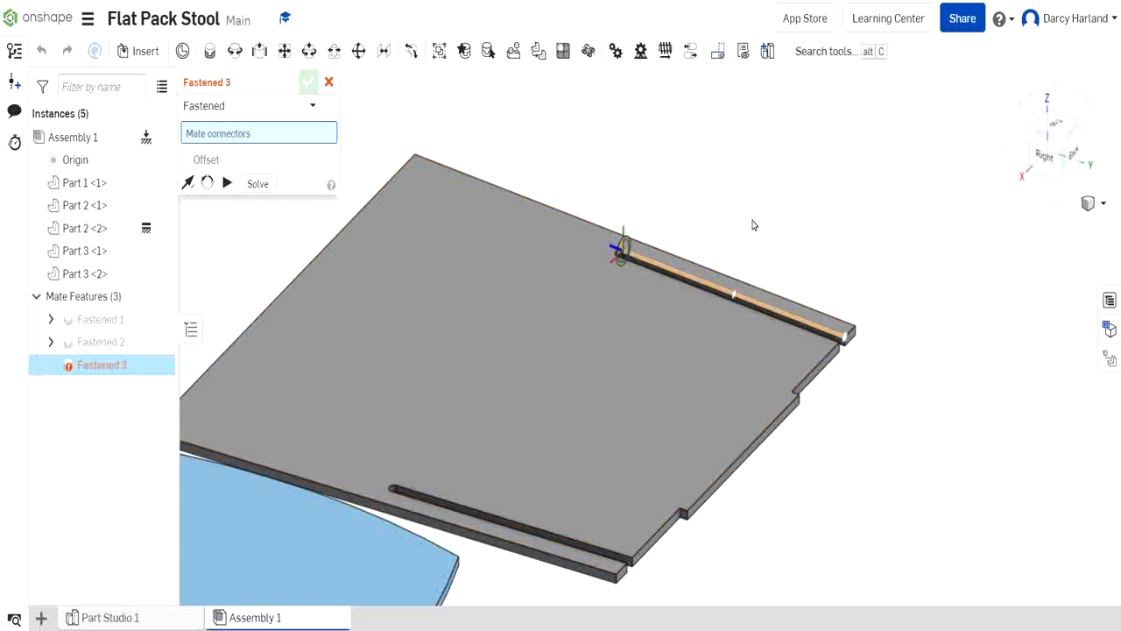
pyautogui.scroll(-6, 952, 184)
pyautogui.moveTo(951, 190); pyautogui.dragTo(479, 218, button='middle')
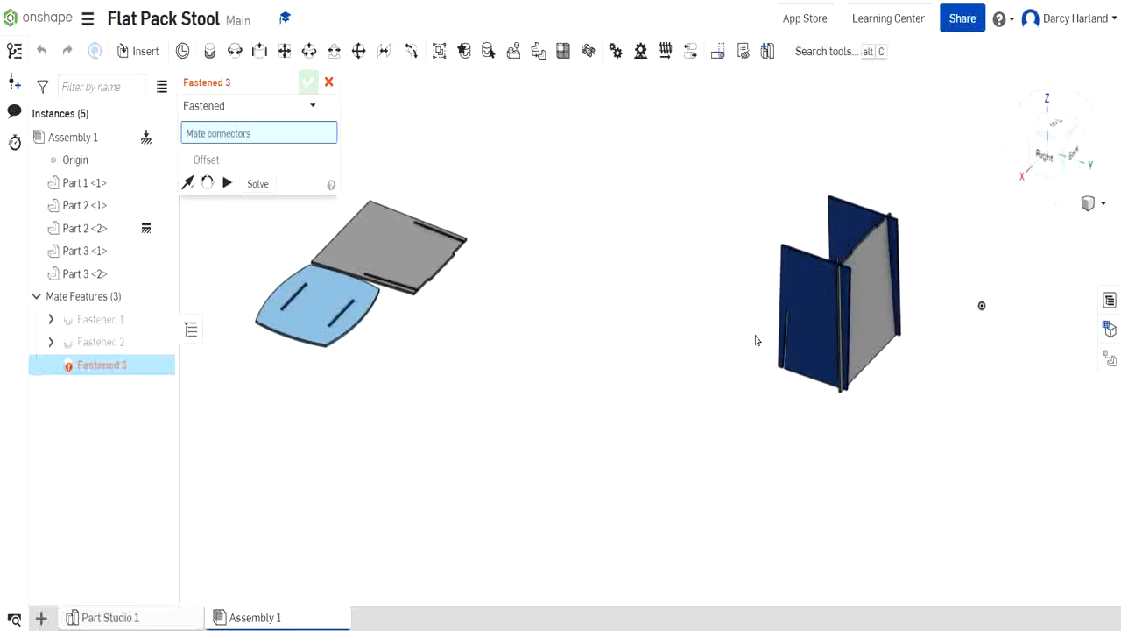
pyautogui.scroll(5, 781, 339)
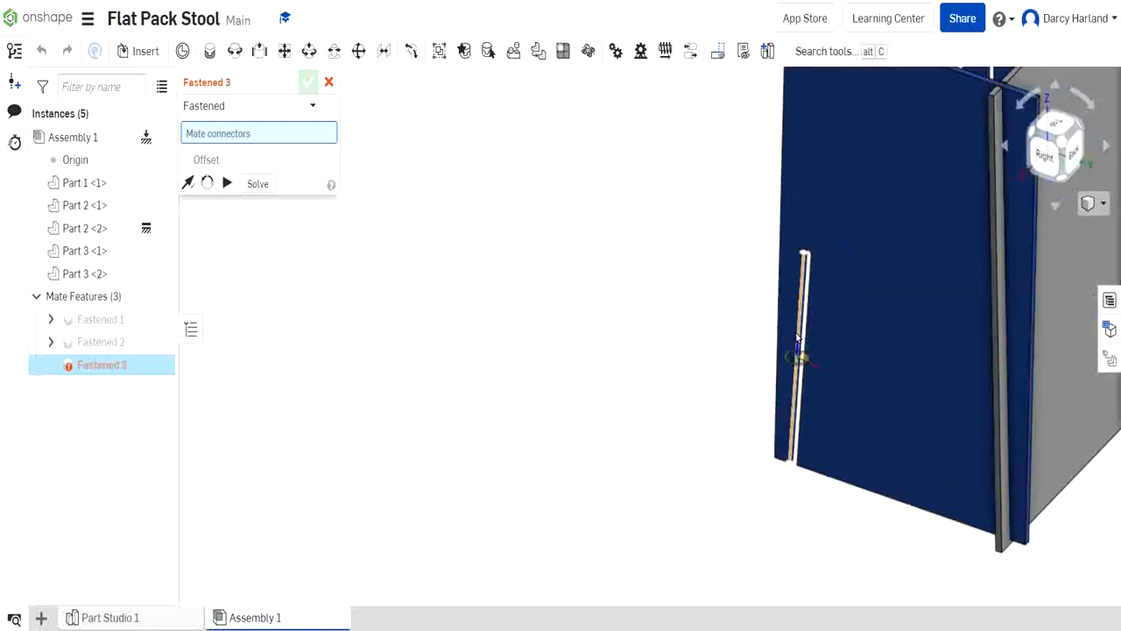
pyautogui.scroll(-5, 605, 320)
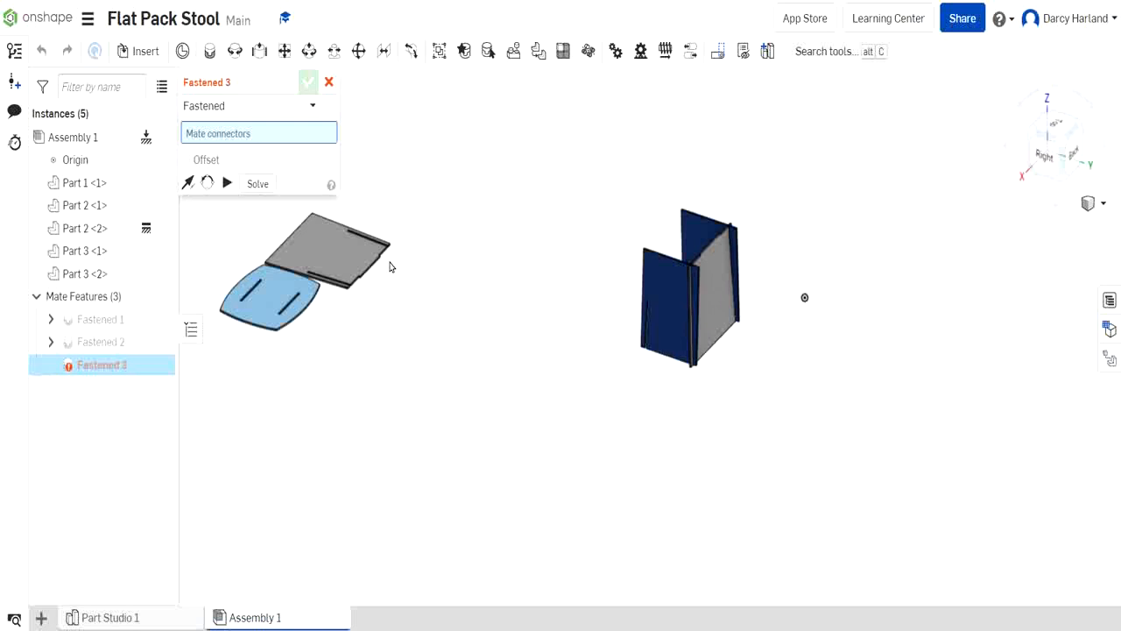
pyautogui.scroll(10, 390, 267)
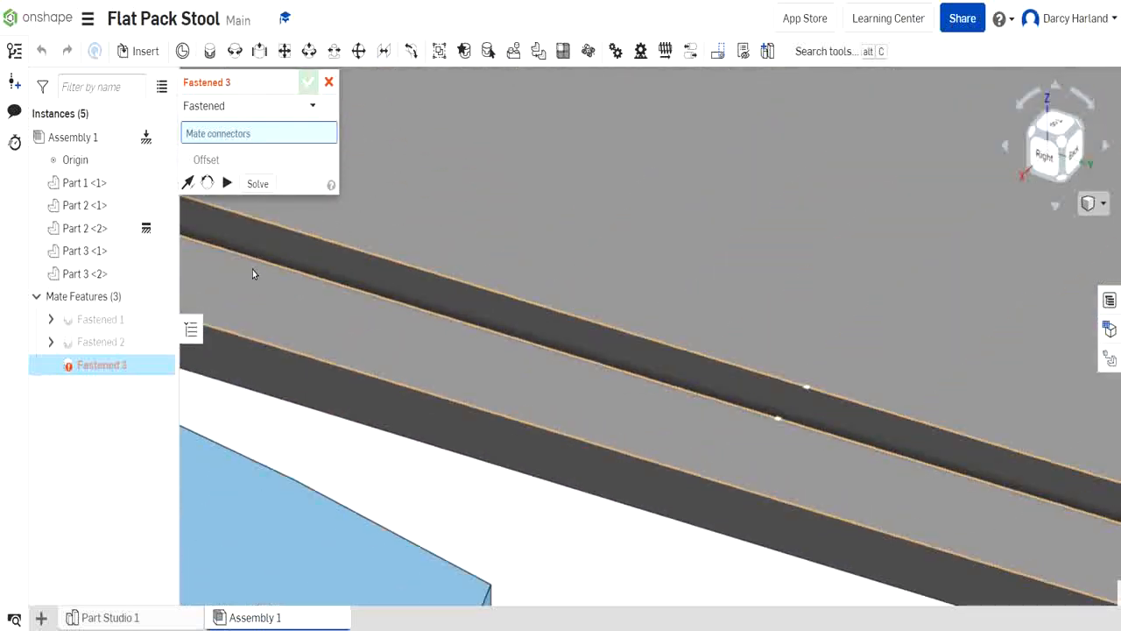
pyautogui.scroll(1, 253, 269)
pyautogui.moveTo(252, 269); pyautogui.dragTo(732, 361, button='middle')
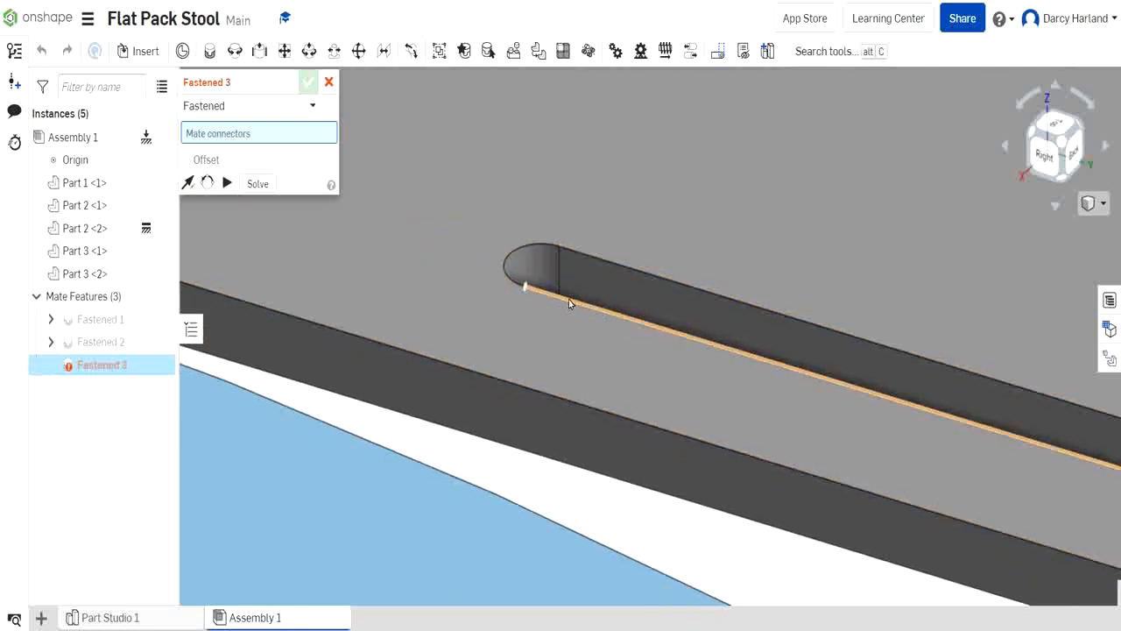
pyautogui.click(526, 292)
# Mate the grey panel to the corner at the closed upper end of the upright blue panel's free slot
pyautogui.scroll(-10, 528, 287)
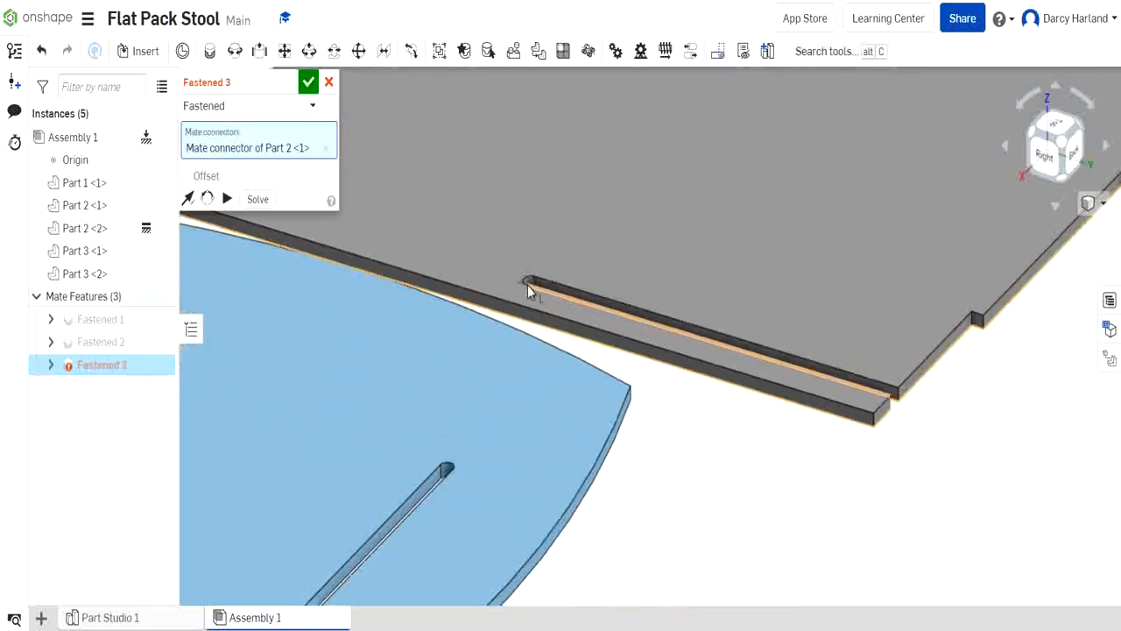
pyautogui.moveTo(959, 357); pyautogui.dragTo(747, 313, button='middle')
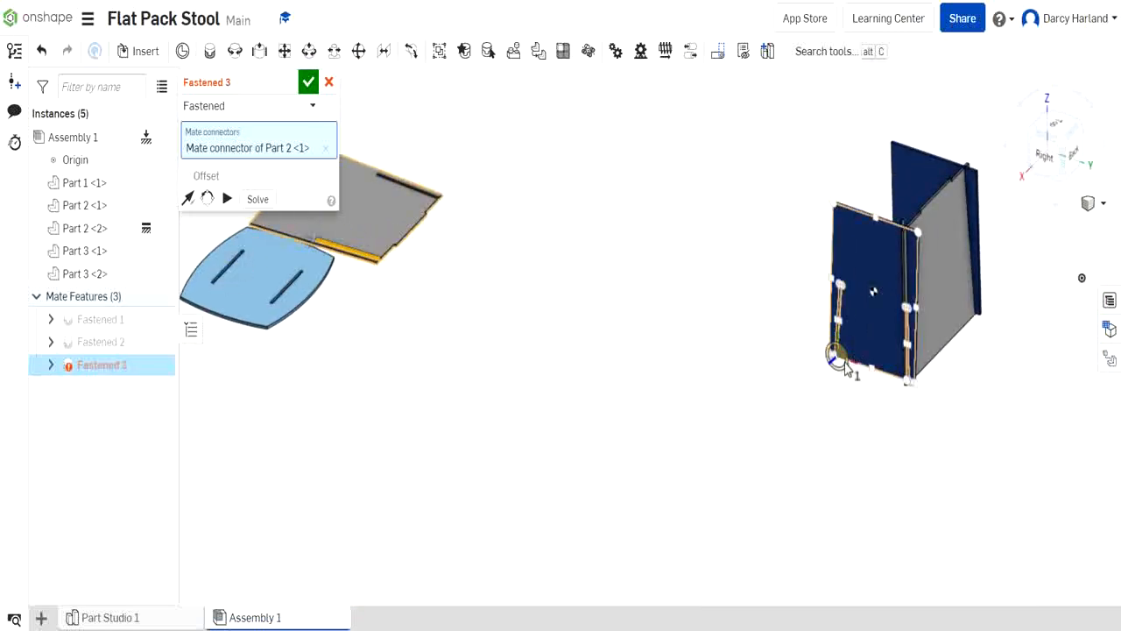
pyautogui.scroll(10, 817, 348)
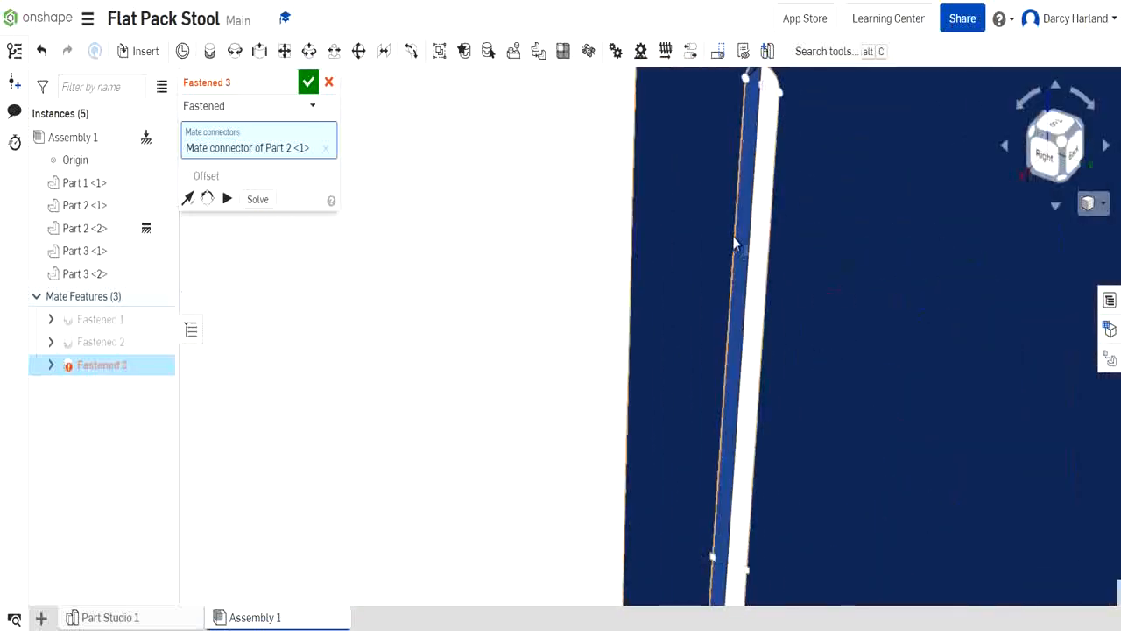
pyautogui.click(741, 97)
pyautogui.scroll(-5, 768, 171)
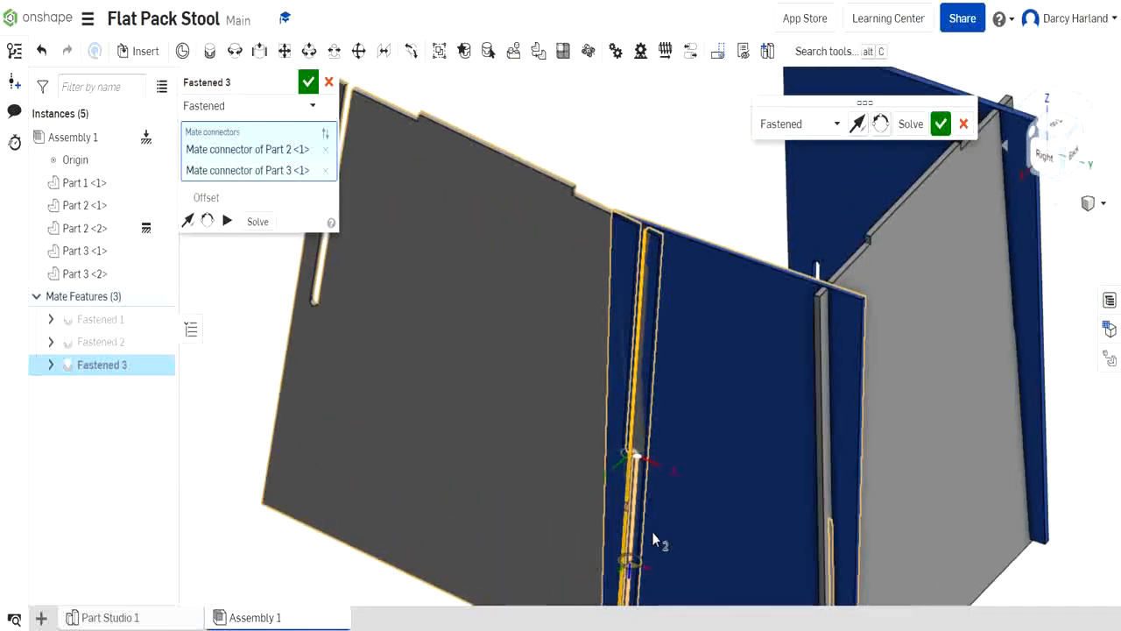
# Rotate the mate's secondary axis twice so the grey panel stands parallel to the opposite grey panel, joining both blue panels
pyautogui.click(883, 123)
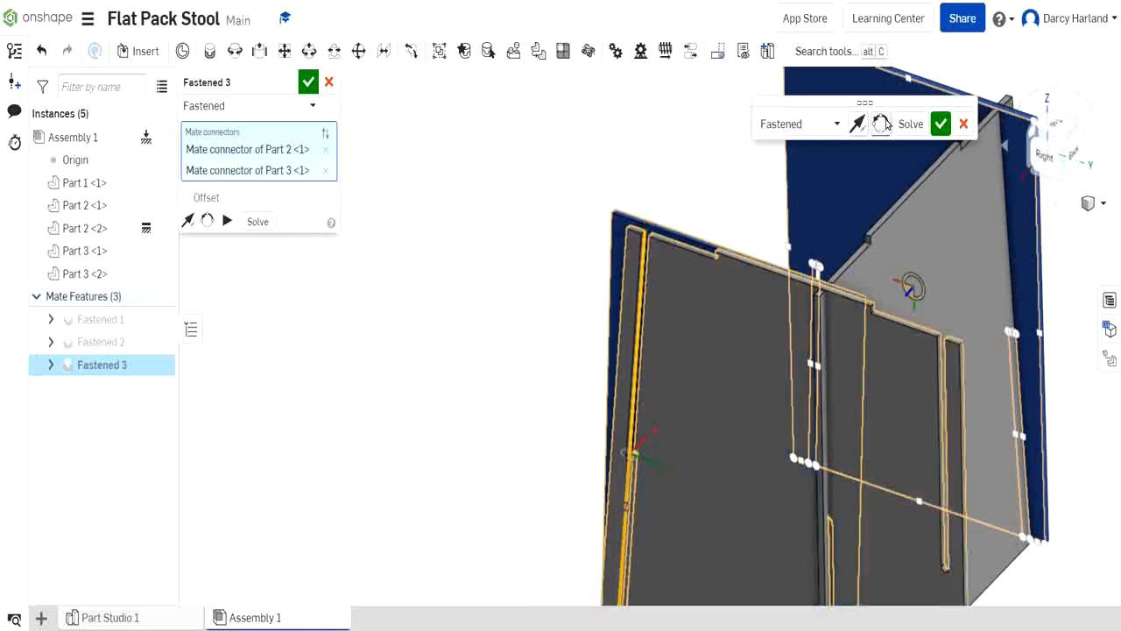
pyautogui.click(883, 123)
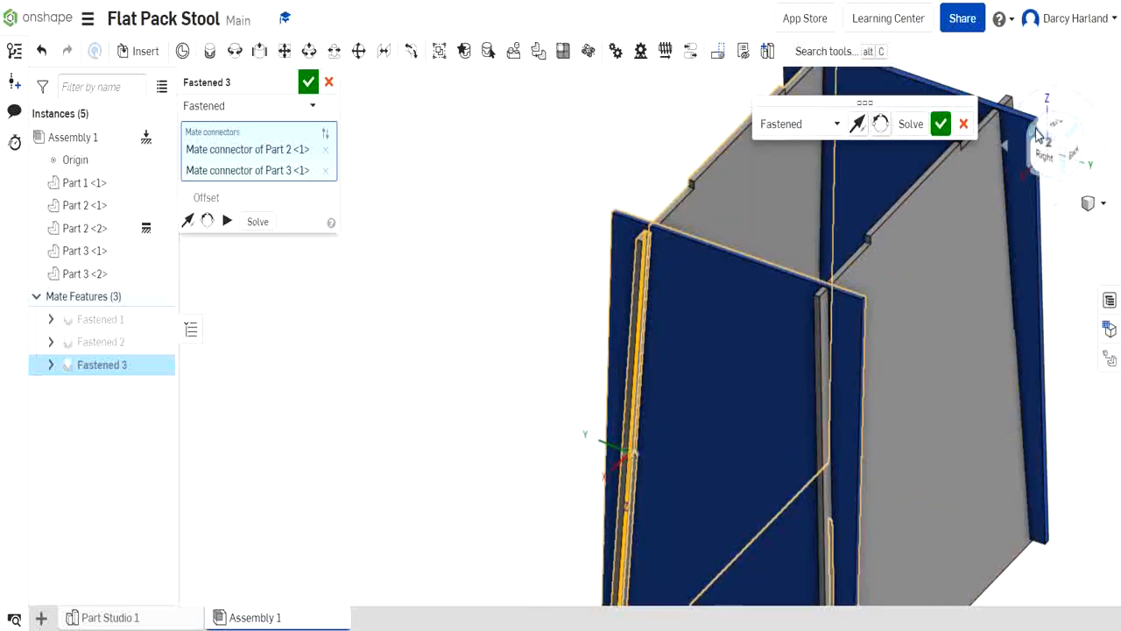
pyautogui.click(1037, 131)
pyautogui.scroll(5, 587, 229)
pyautogui.scroll(2, 688, 160)
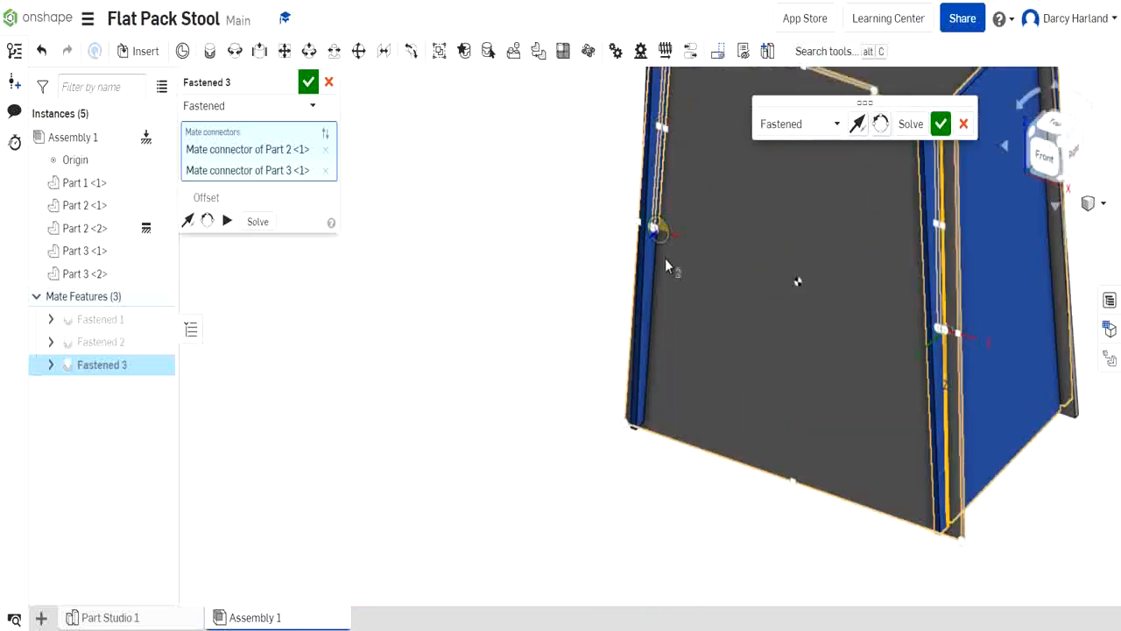
pyautogui.moveTo(665, 259); pyautogui.dragTo(392, 470, button='middle')
pyautogui.scroll(8, 674, 373)
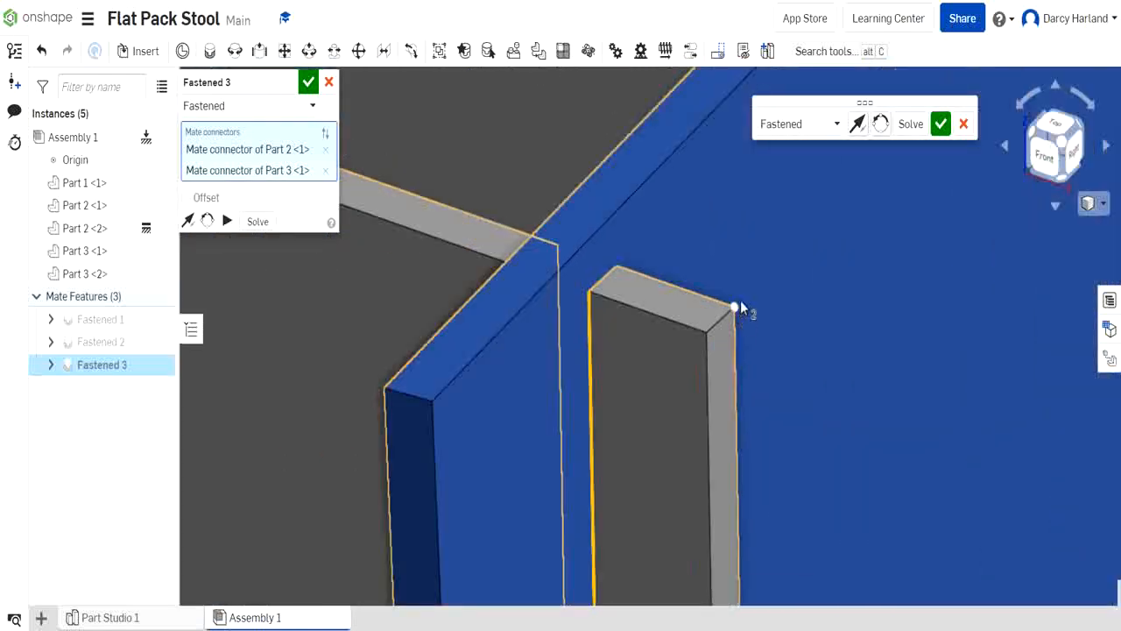
pyautogui.scroll(-10, 741, 302)
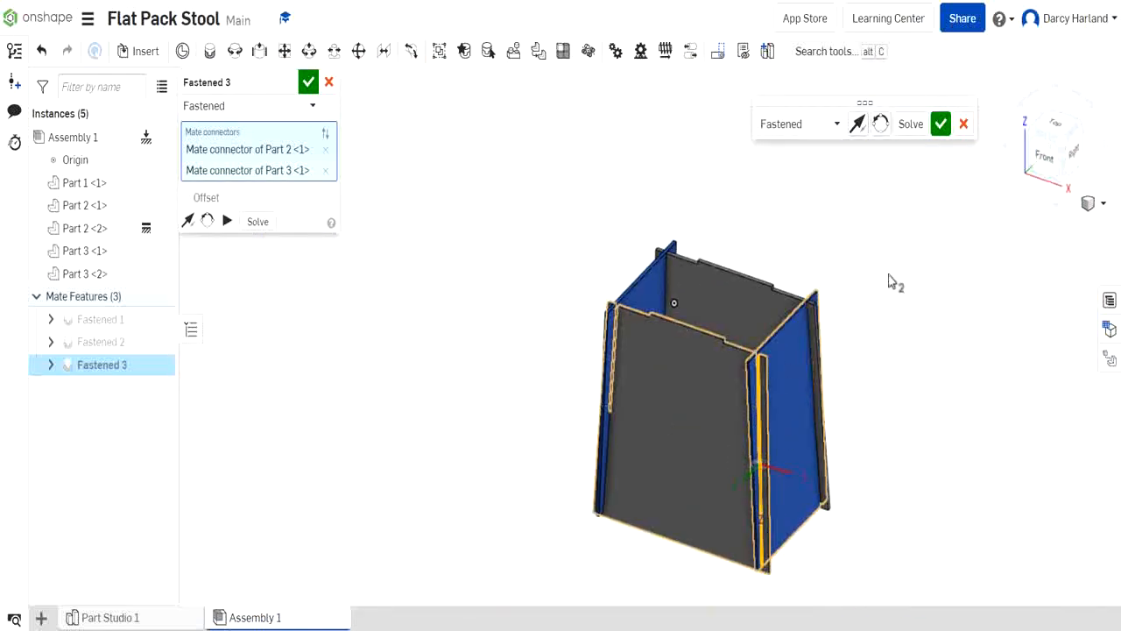
# Enable the third mate's offset, set Z to -5.55 mm to line up the grey panels' top edges, and accept the mate
pyautogui.click(1044, 153)
pyautogui.moveTo(464, 201); pyautogui.dragTo(679, 224, button='middle')
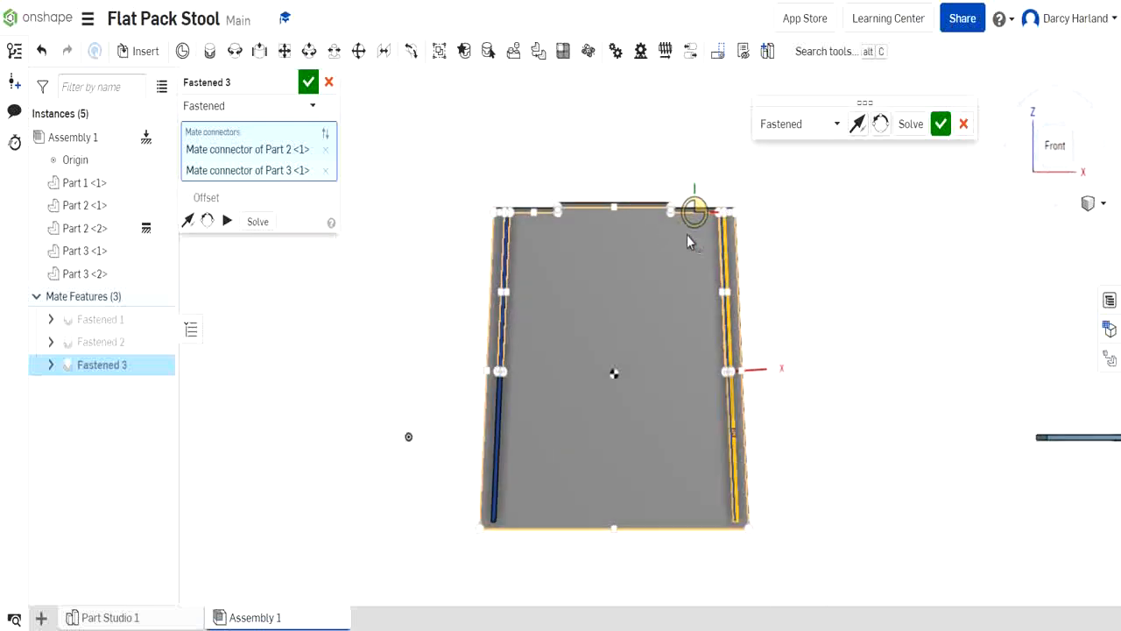
pyautogui.scroll(5, 537, 298)
pyautogui.scroll(-5, 688, 252)
pyautogui.scroll(4, 568, 350)
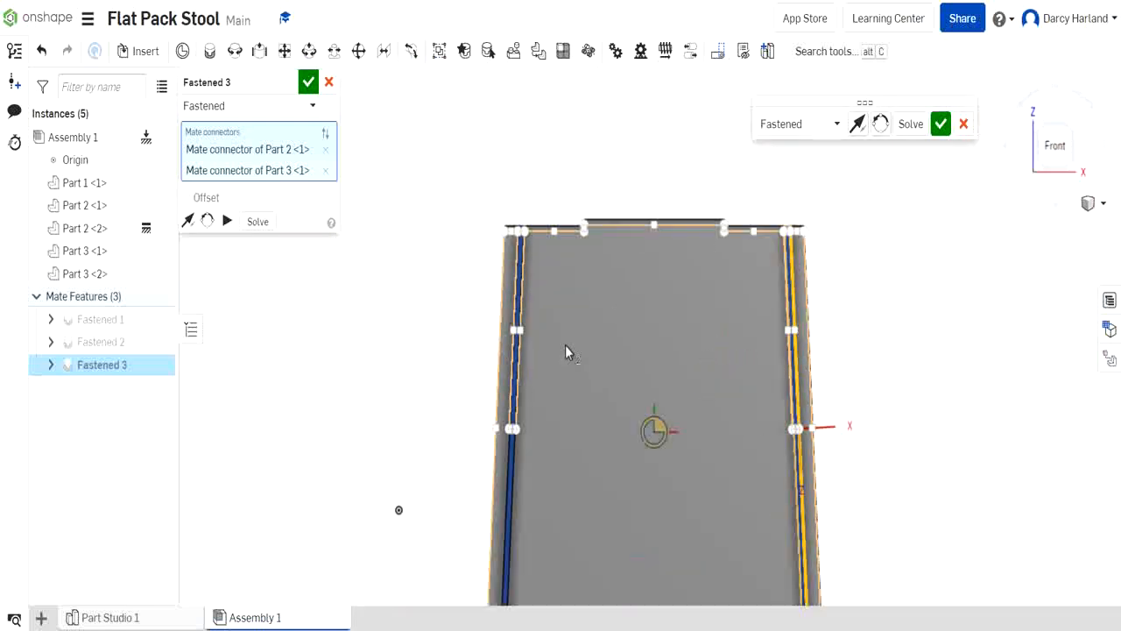
pyautogui.scroll(4, 789, 402)
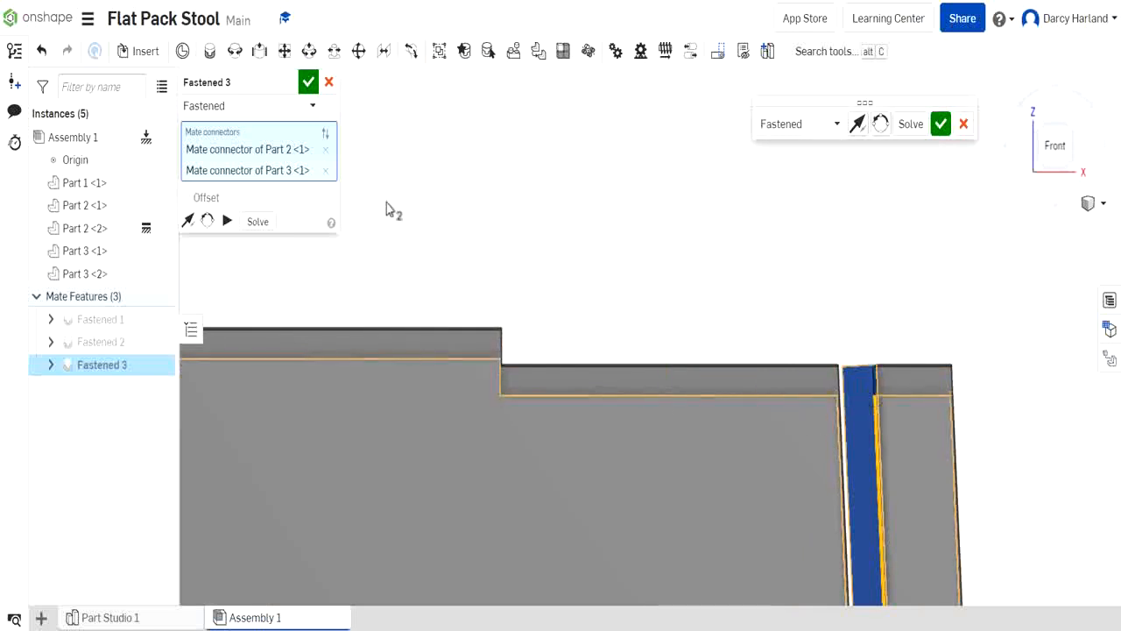
pyautogui.click(187, 198)
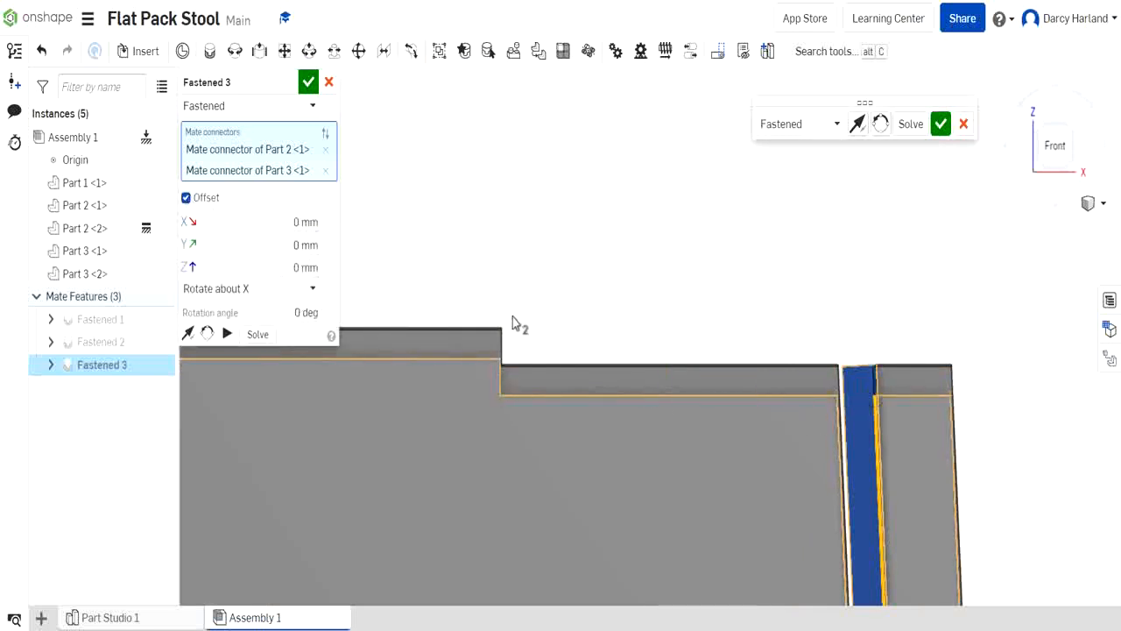
pyautogui.scroll(-4, 614, 368)
pyautogui.scroll(3, 622, 172)
pyautogui.scroll(1, 743, 572)
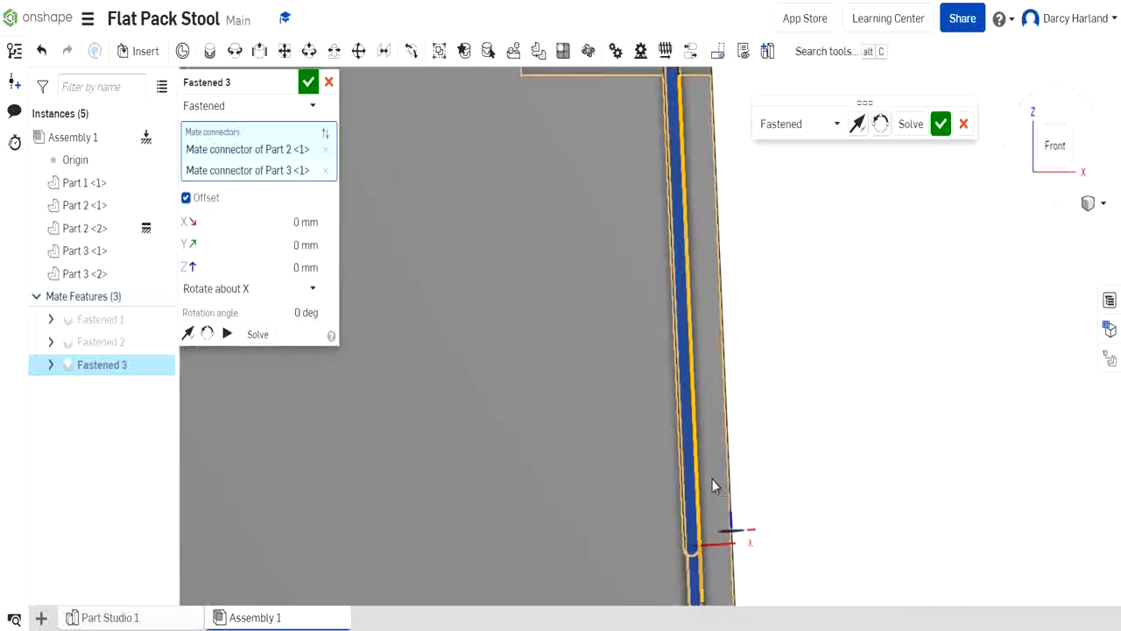
pyautogui.moveTo(712, 478); pyautogui.dragTo(696, 280, button='middle')
pyautogui.scroll(2, 687, 443)
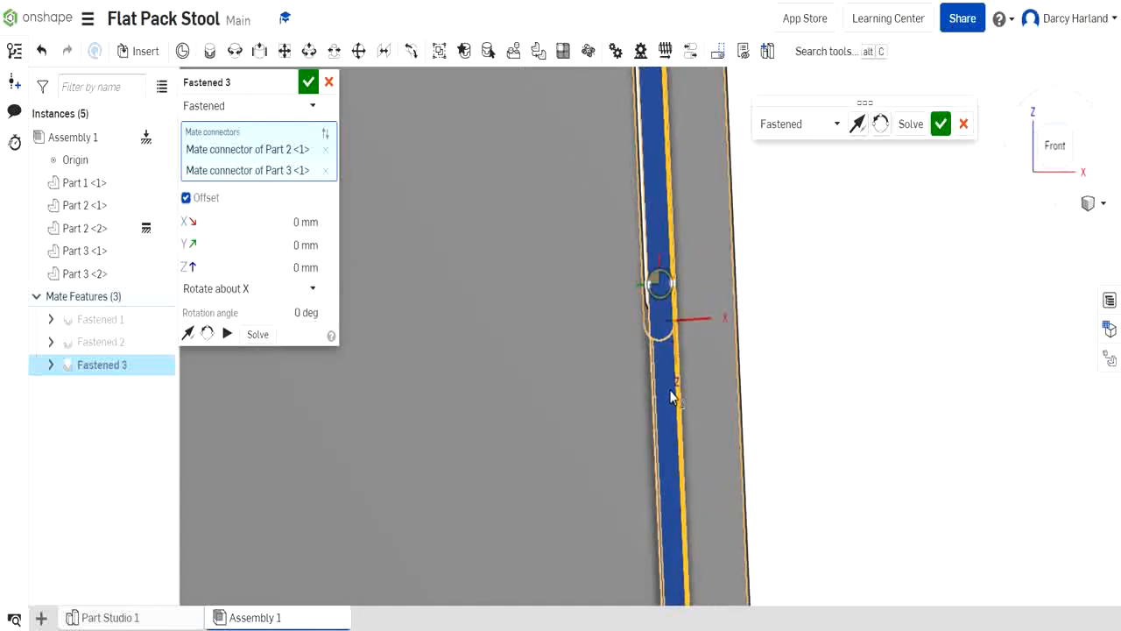
pyautogui.scroll(-4, 657, 351)
pyautogui.scroll(3, 632, 228)
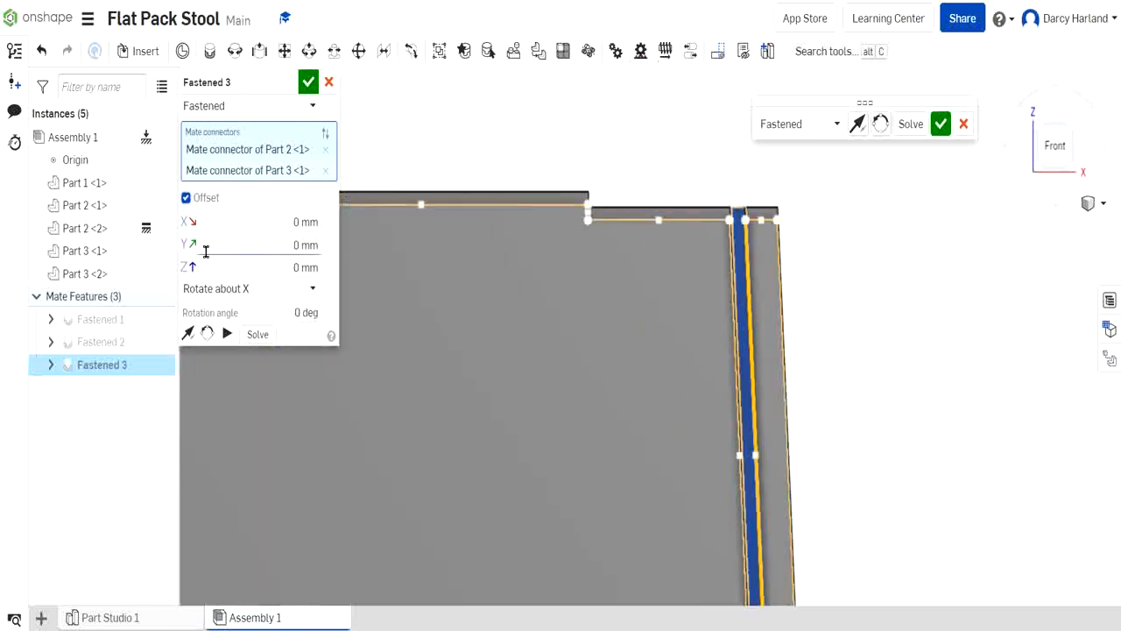
pyautogui.click(278, 268)
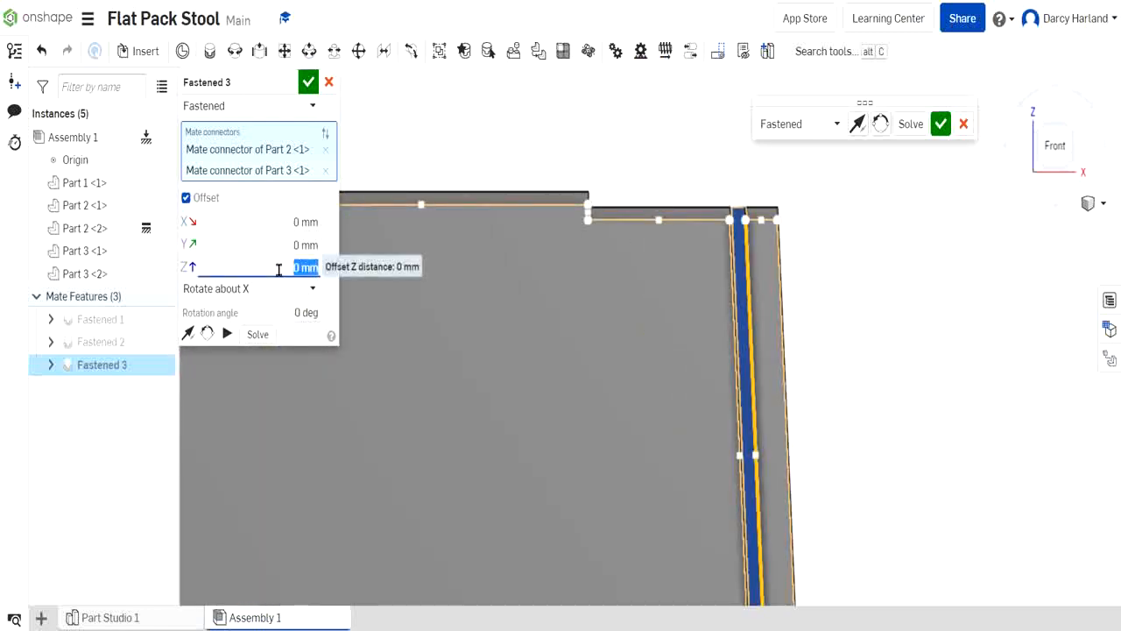
pyautogui.press('BackSpace')
pyautogui.press('Return')
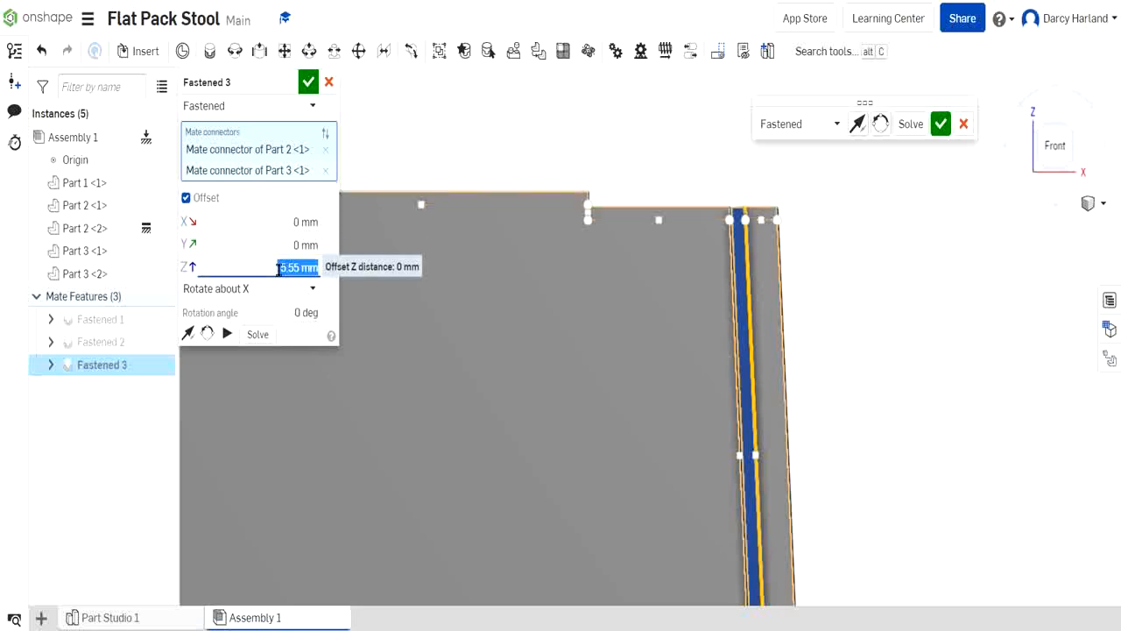
pyautogui.click(307, 83)
# Move the loose light blue seat panel close beside the assembled four-panel base
pyautogui.scroll(-4, 535, 150)
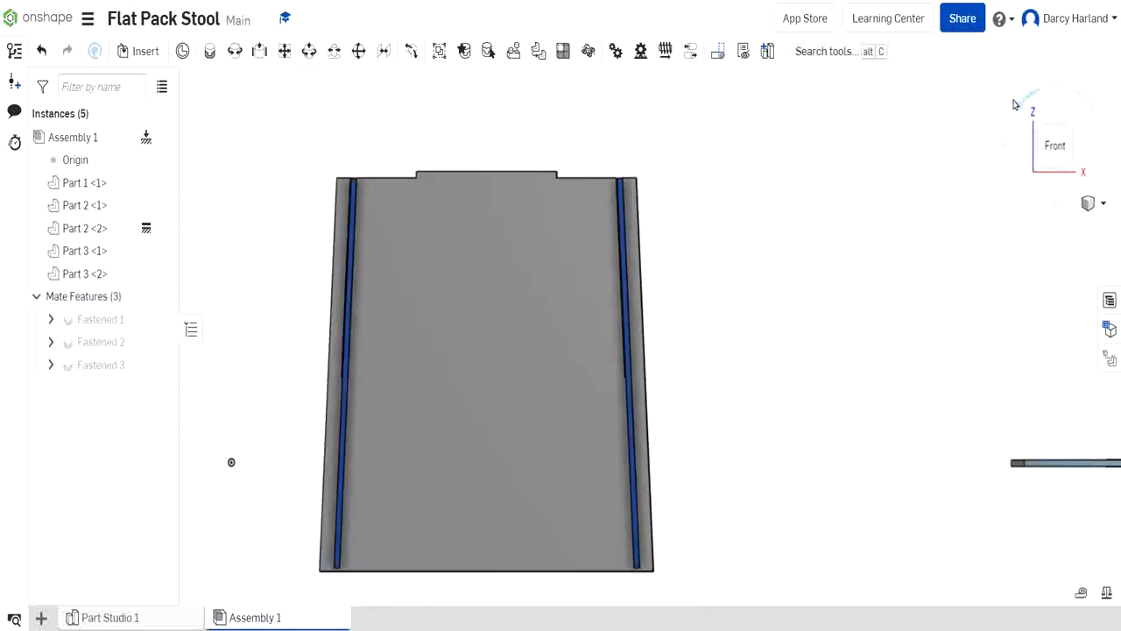
pyautogui.click(1073, 129)
pyautogui.scroll(5, 649, 127)
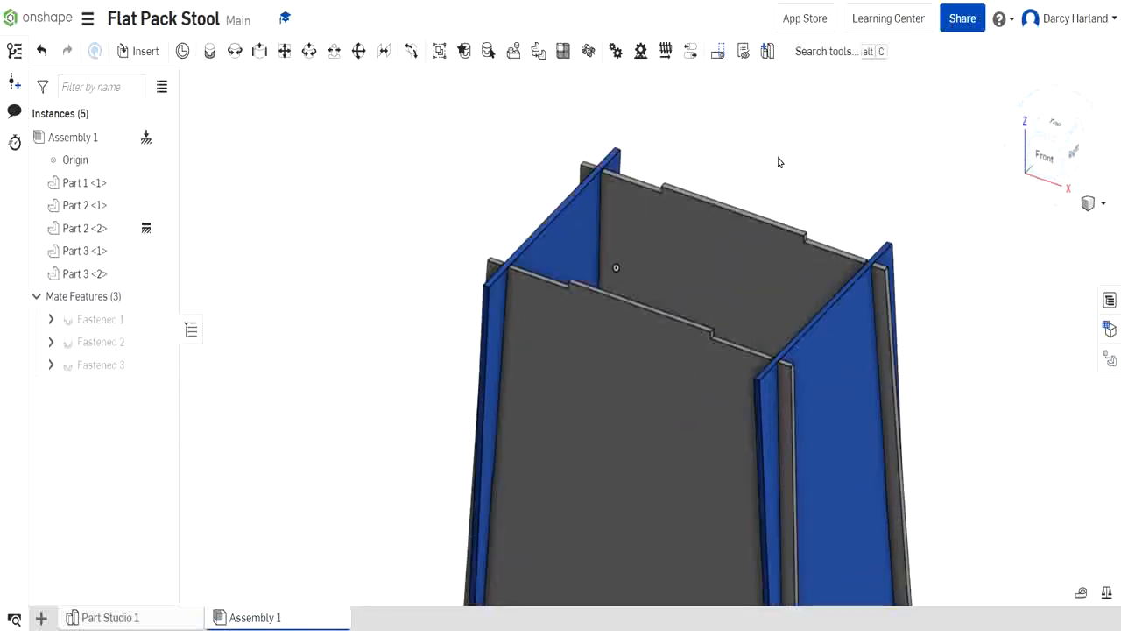
pyautogui.scroll(-5, 778, 162)
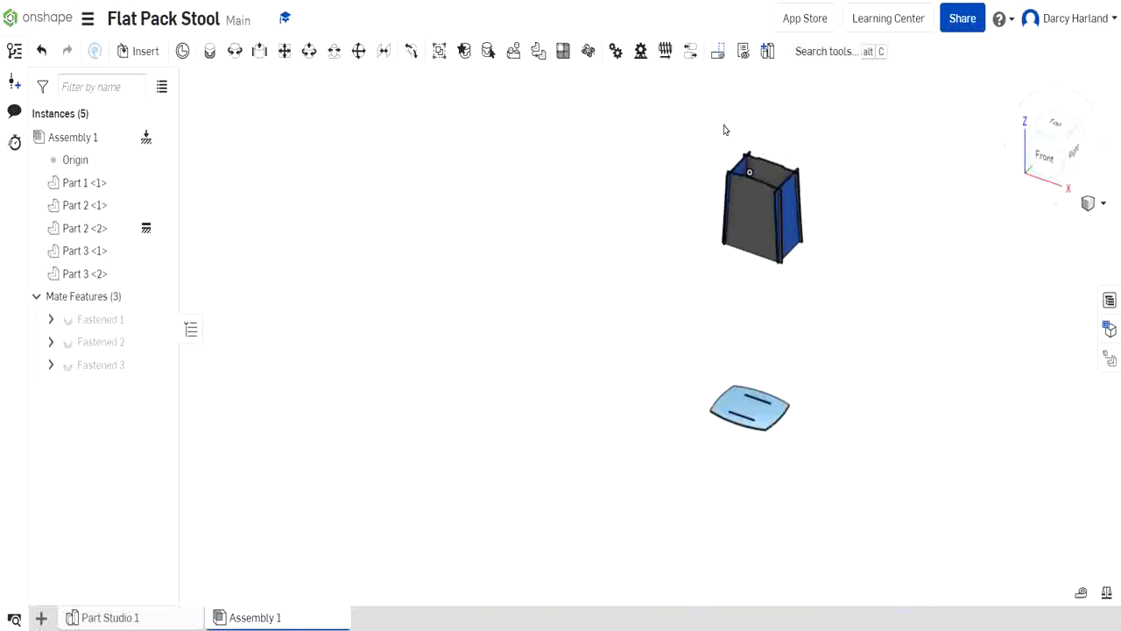
pyautogui.press('f')
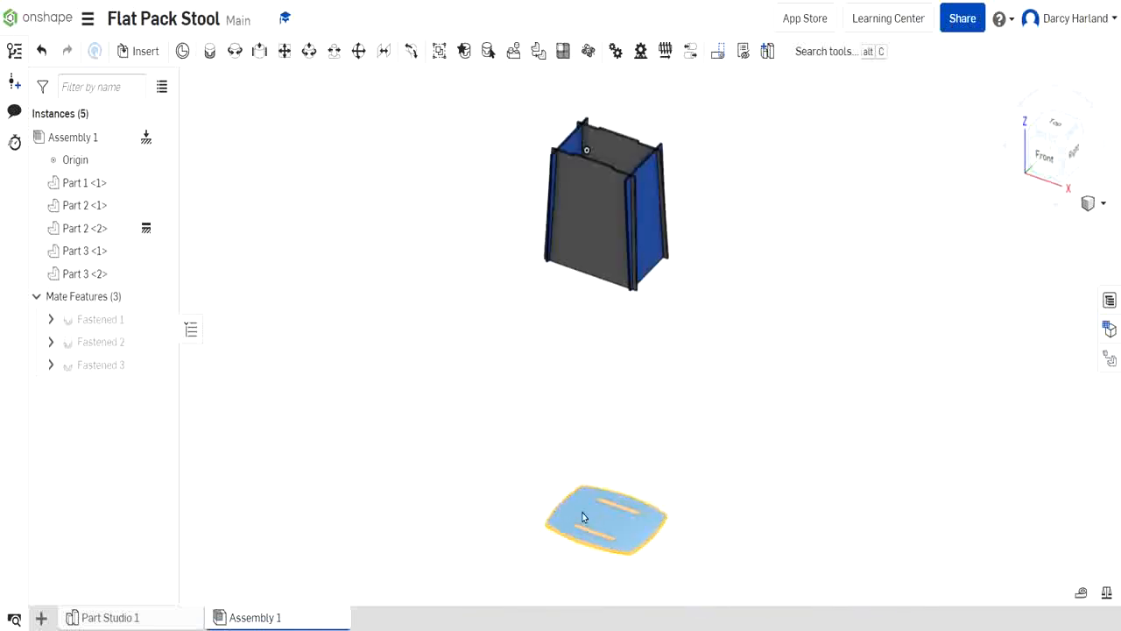
pyautogui.moveTo(583, 517); pyautogui.dragTo(729, 262)
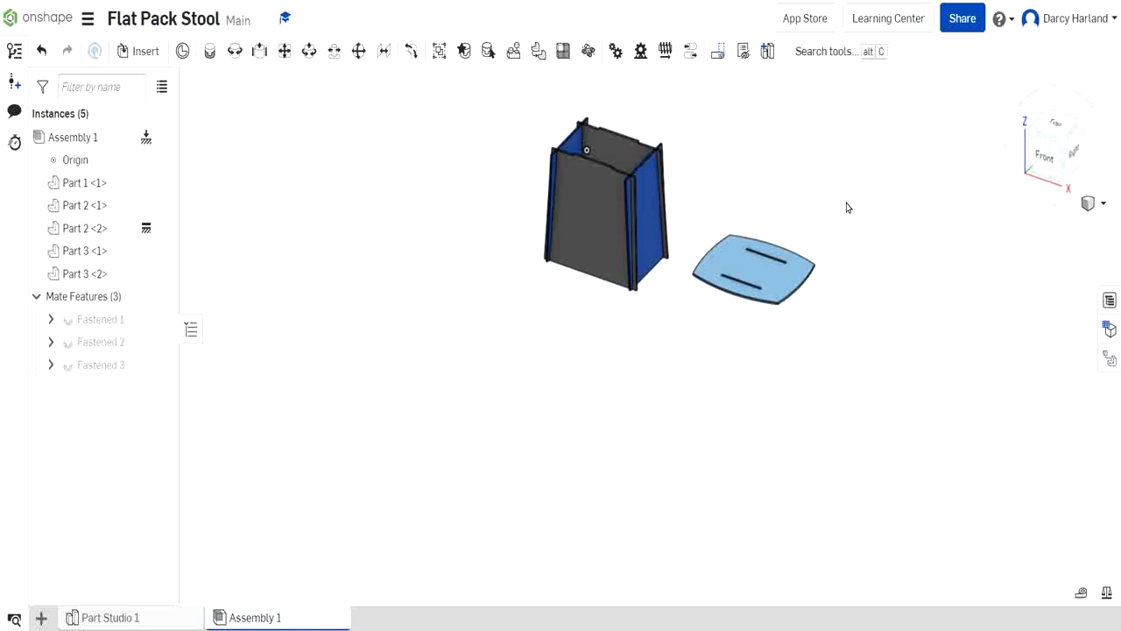
# Start a Fastened mate and pick the midpoint of the back upper edge of the seat's rear slot
pyautogui.click(209, 53)
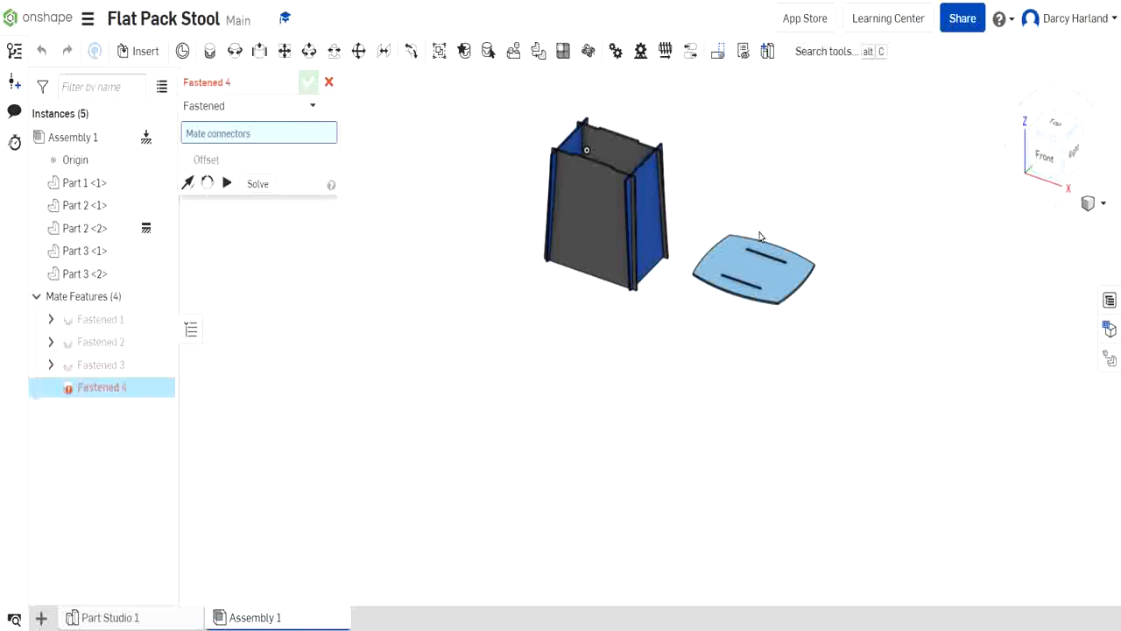
pyautogui.scroll(10, 760, 237)
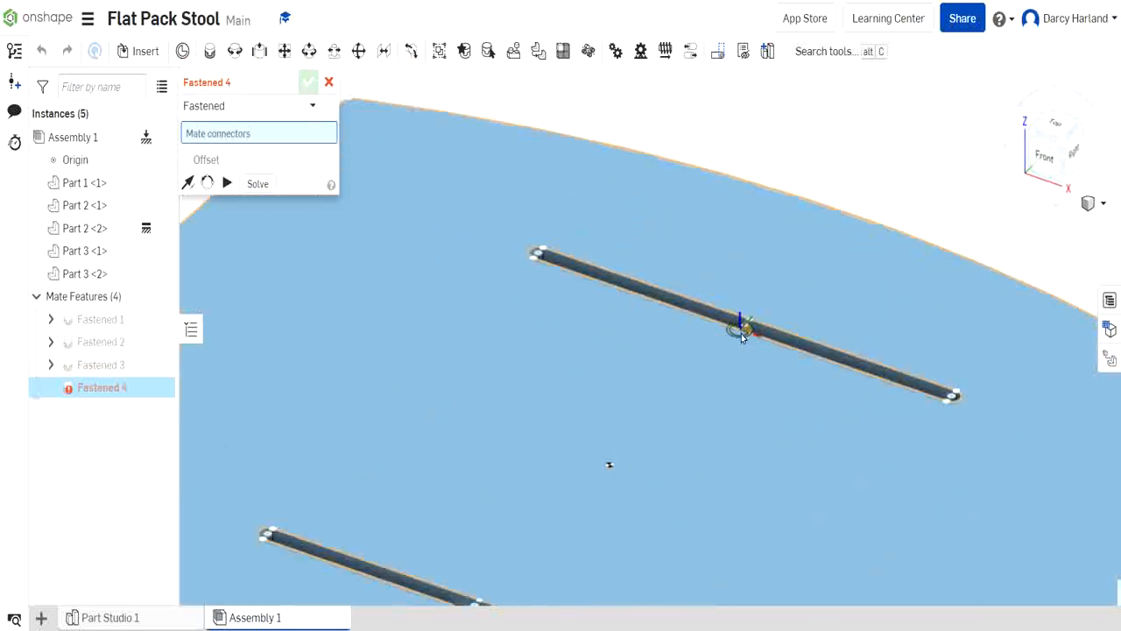
pyautogui.scroll(5, 741, 337)
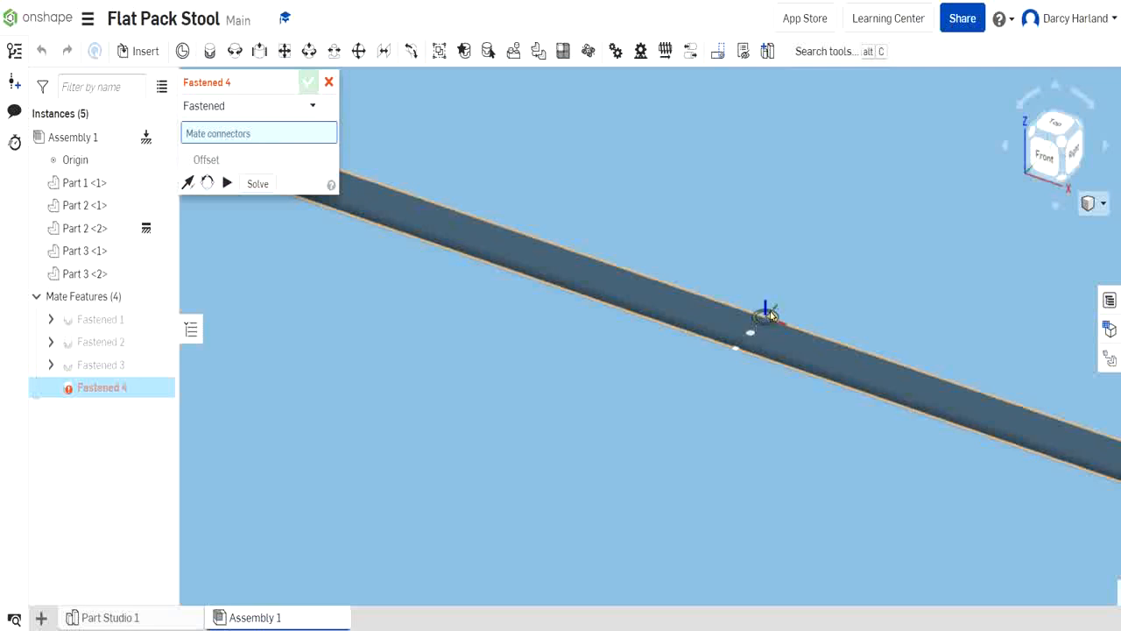
pyautogui.scroll(-5, 767, 320)
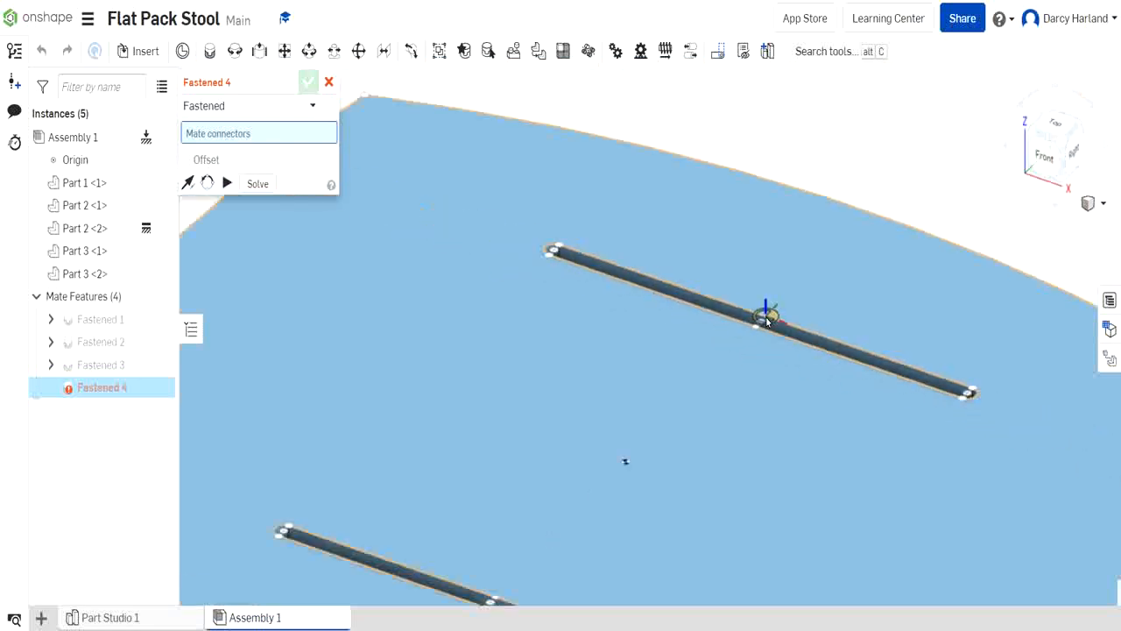
pyautogui.scroll(5, 767, 320)
pyautogui.scroll(-3, 766, 321)
pyautogui.scroll(3, 767, 320)
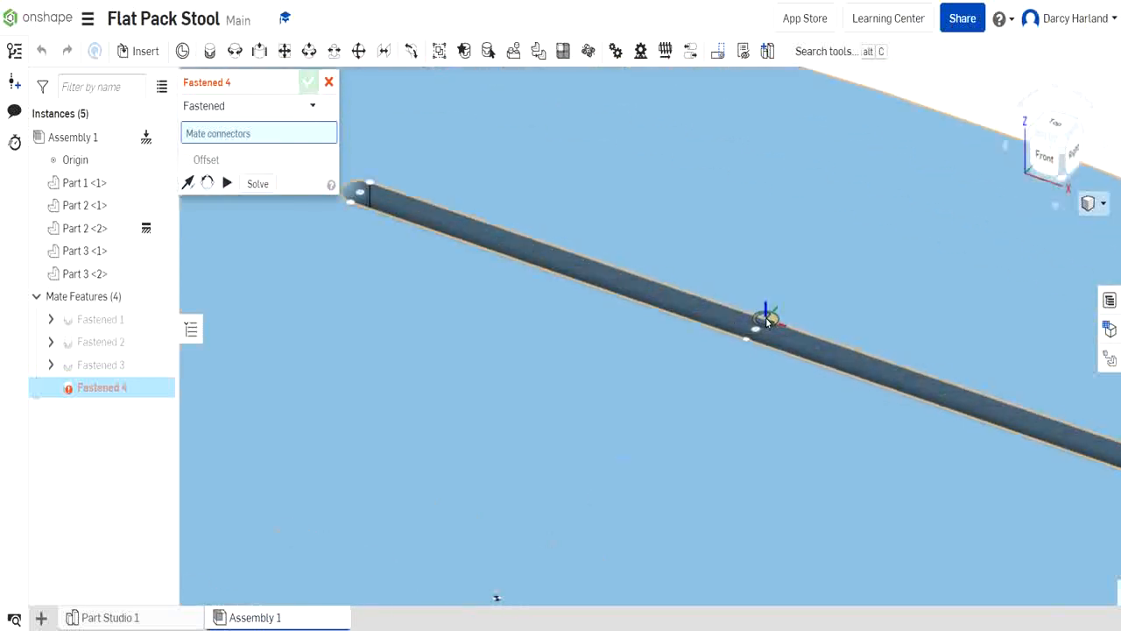
pyautogui.click(766, 320)
# Mate the seat's slot to the midpoint of the back top edge of the rear grey panel's tab
pyautogui.scroll(-10, 766, 318)
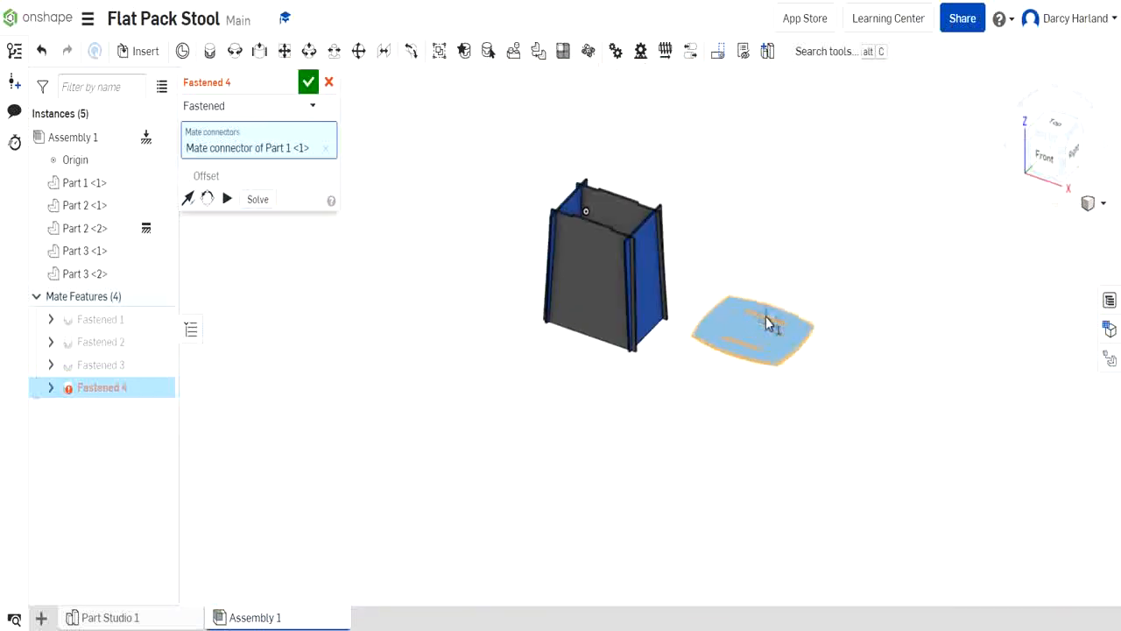
pyautogui.scroll(15, 628, 158)
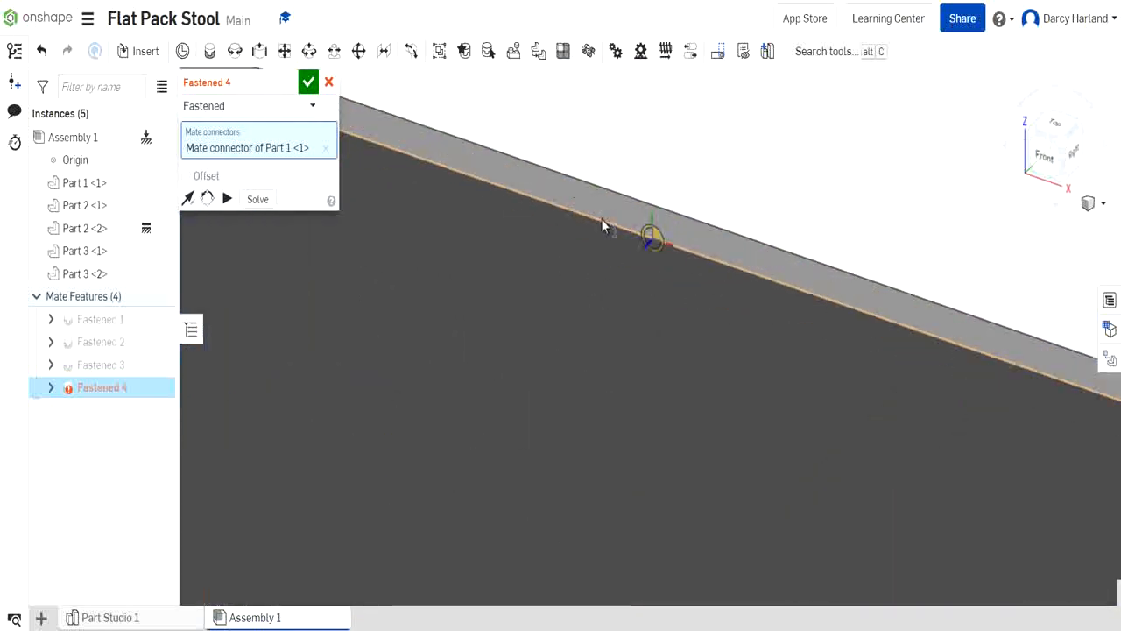
pyautogui.scroll(1, 695, 230)
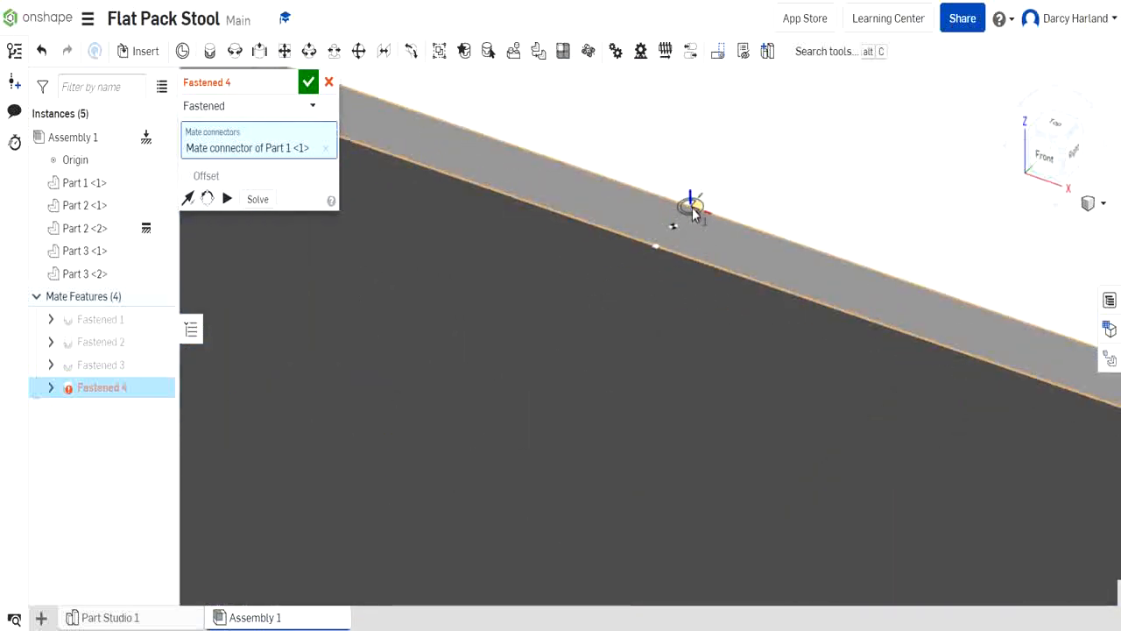
pyautogui.click(693, 210)
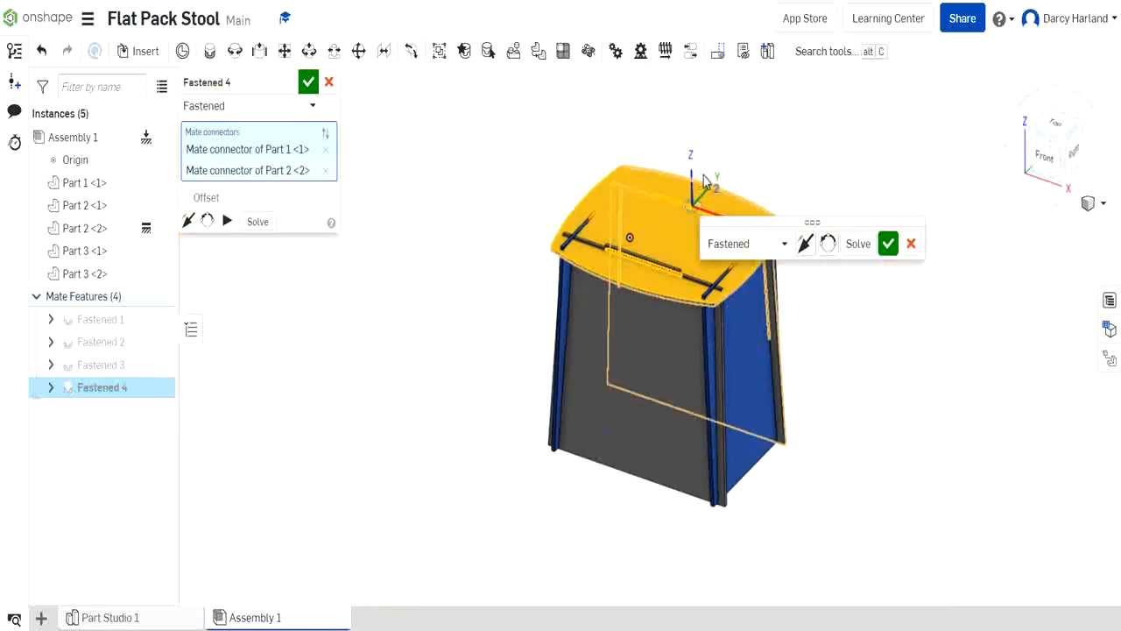
# Enable the seat mate's offset and set its rotation about X to -3 deg so the seat lies level on the base
pyautogui.click(1069, 155)
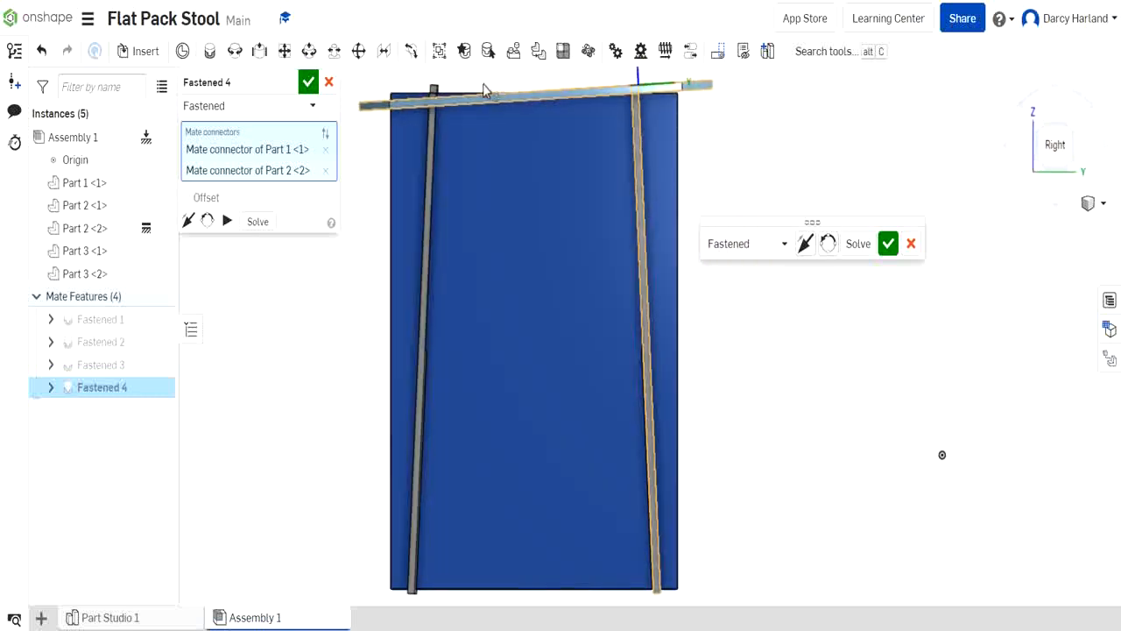
pyautogui.moveTo(484, 79); pyautogui.dragTo(514, 191, button='middle')
pyautogui.scroll(3, 504, 162)
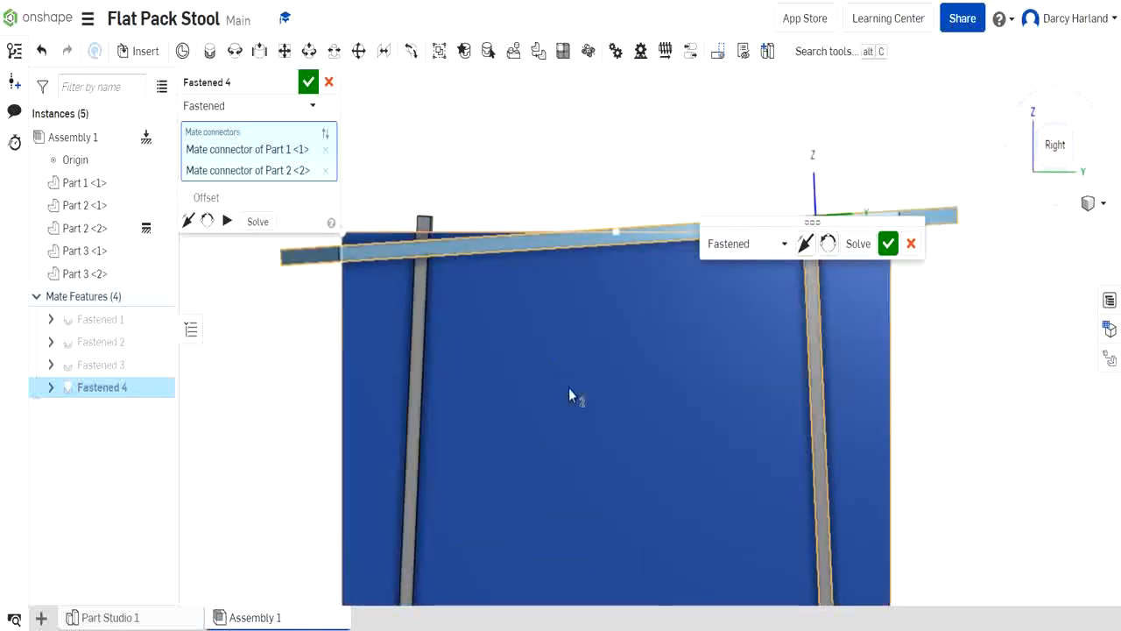
pyautogui.moveTo(916, 172); pyautogui.dragTo(733, 95, button='middle')
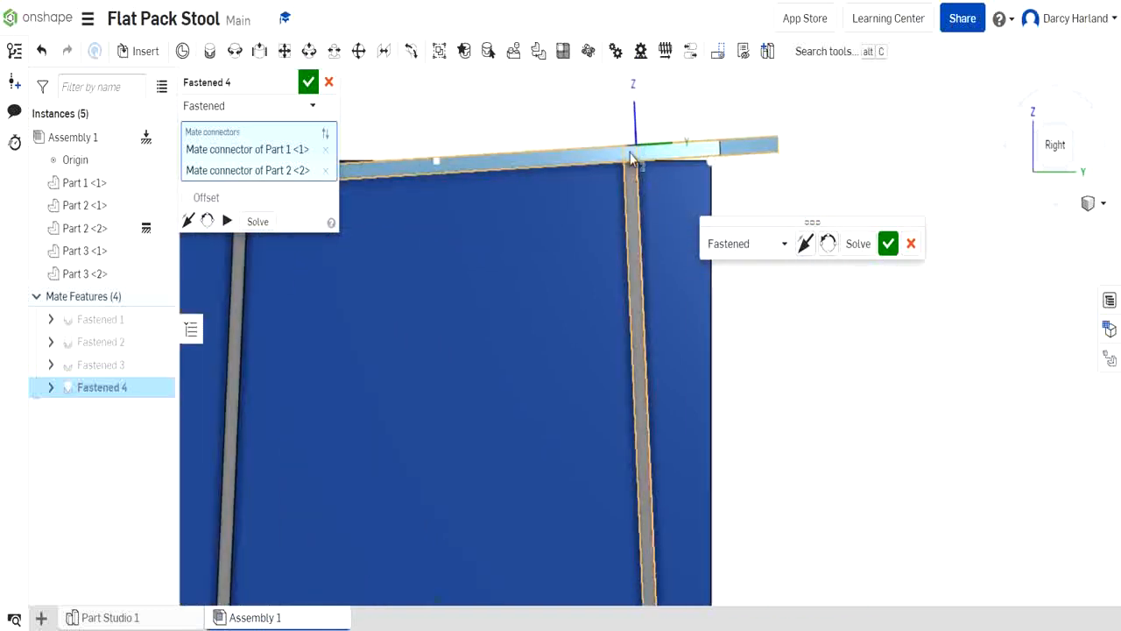
pyautogui.moveTo(596, 117); pyautogui.dragTo(791, 137, button='middle')
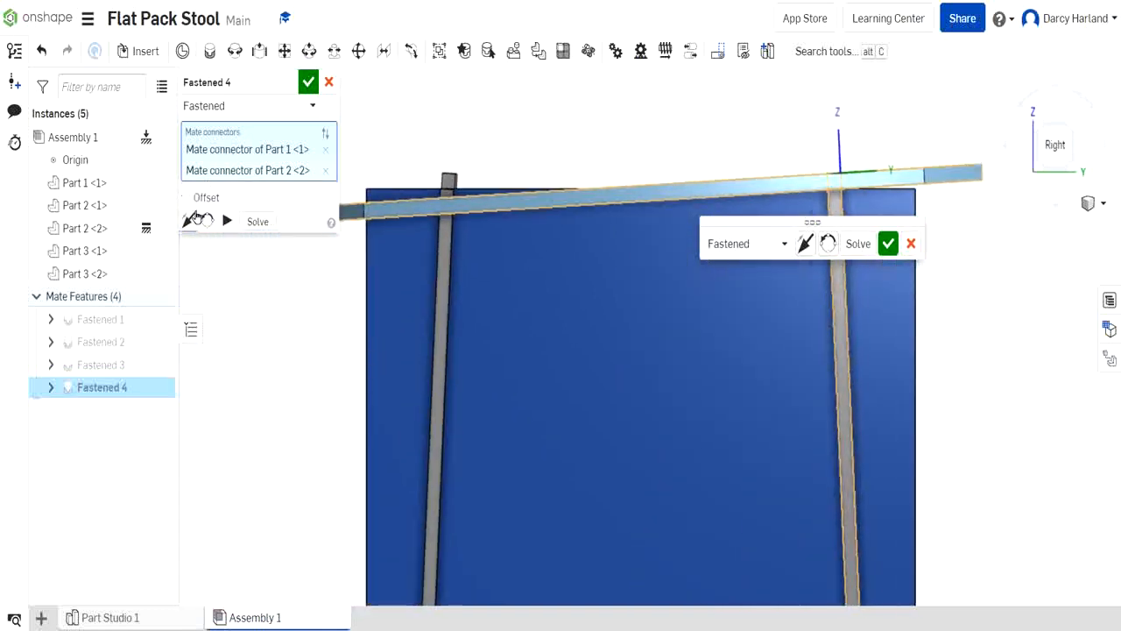
pyautogui.click(186, 197)
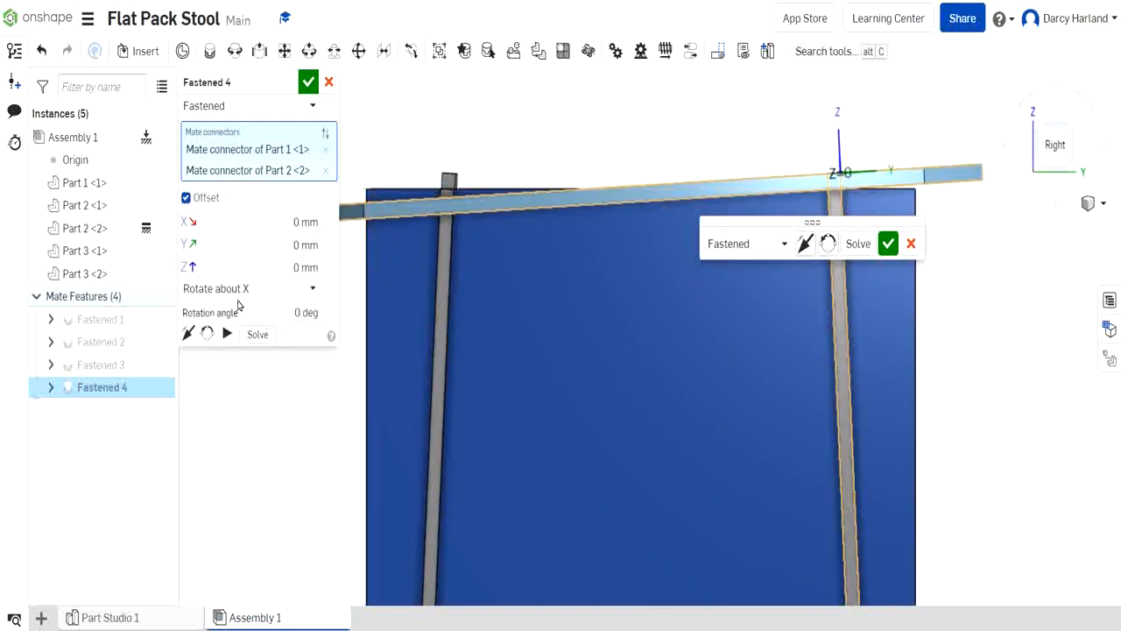
pyautogui.click(312, 290)
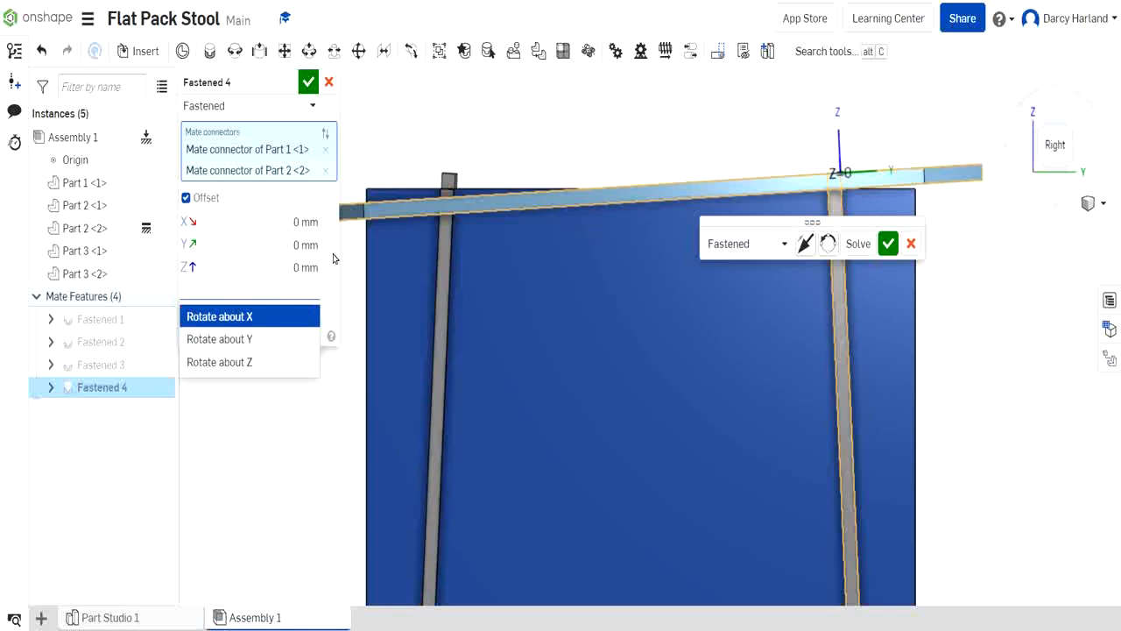
pyautogui.click(333, 259)
pyautogui.click(306, 312)
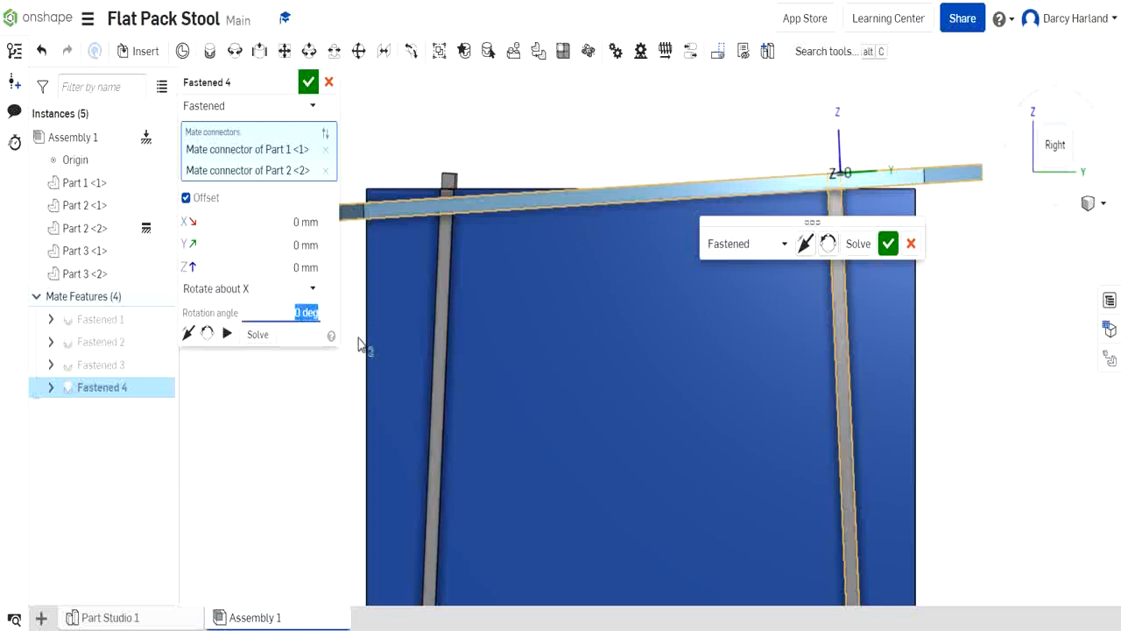
pyautogui.write('3')
pyautogui.press('Return')
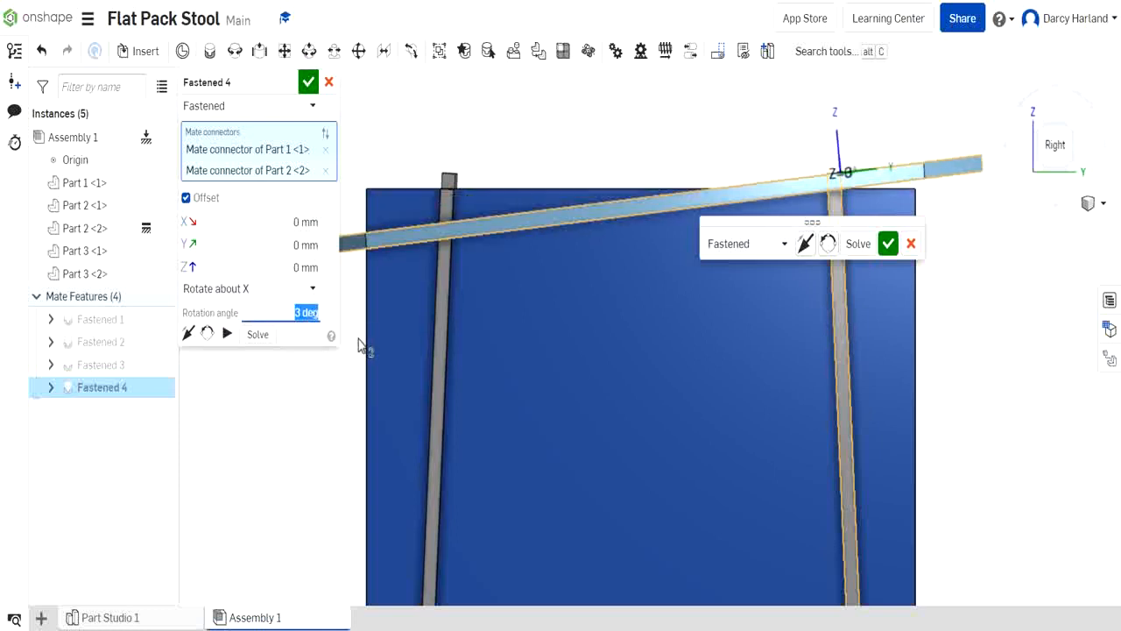
pyautogui.press('BackSpace')
pyautogui.press('Return')
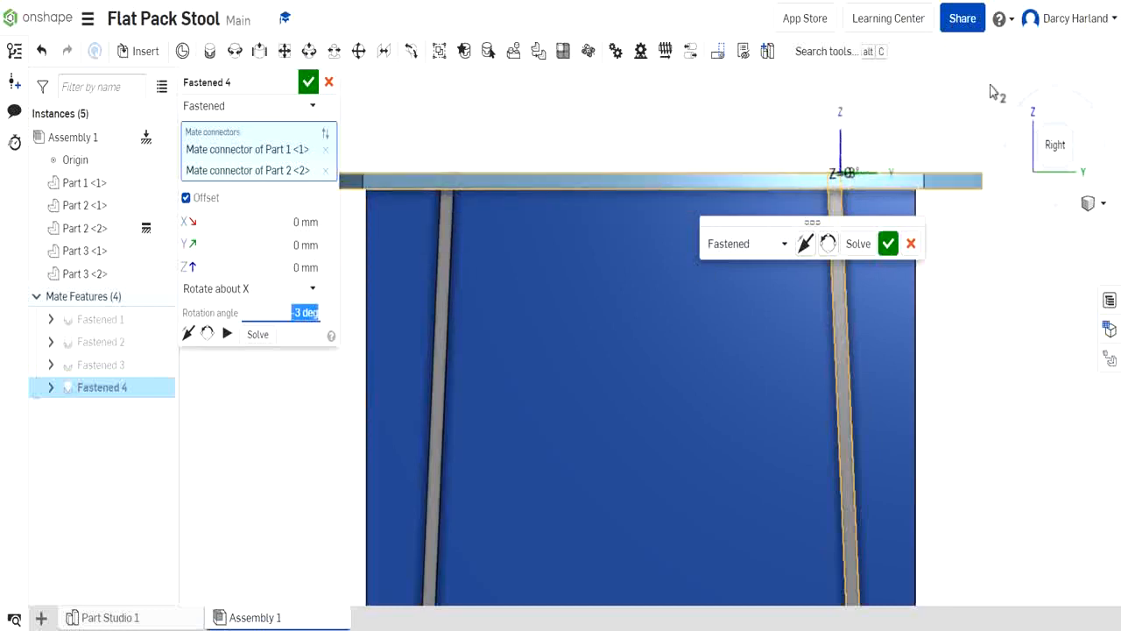
# Check how the panel tabs fit in the seat's slots and accept the seat's Fastened mate
pyautogui.click(1026, 118)
pyautogui.scroll(6, 671, 234)
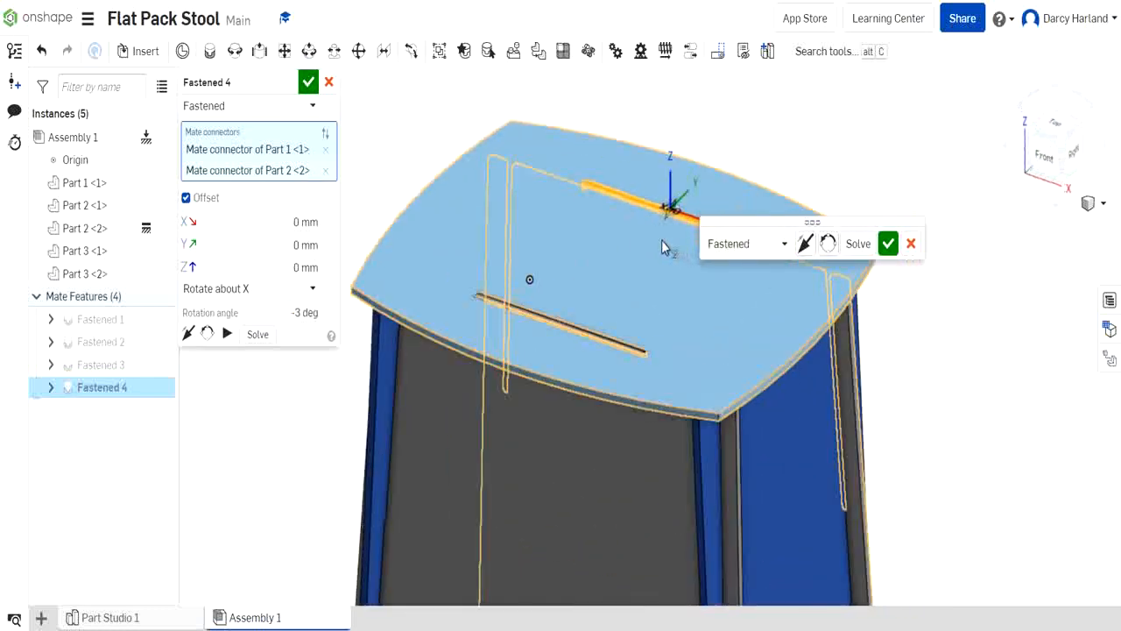
pyautogui.scroll(-3, 788, 451)
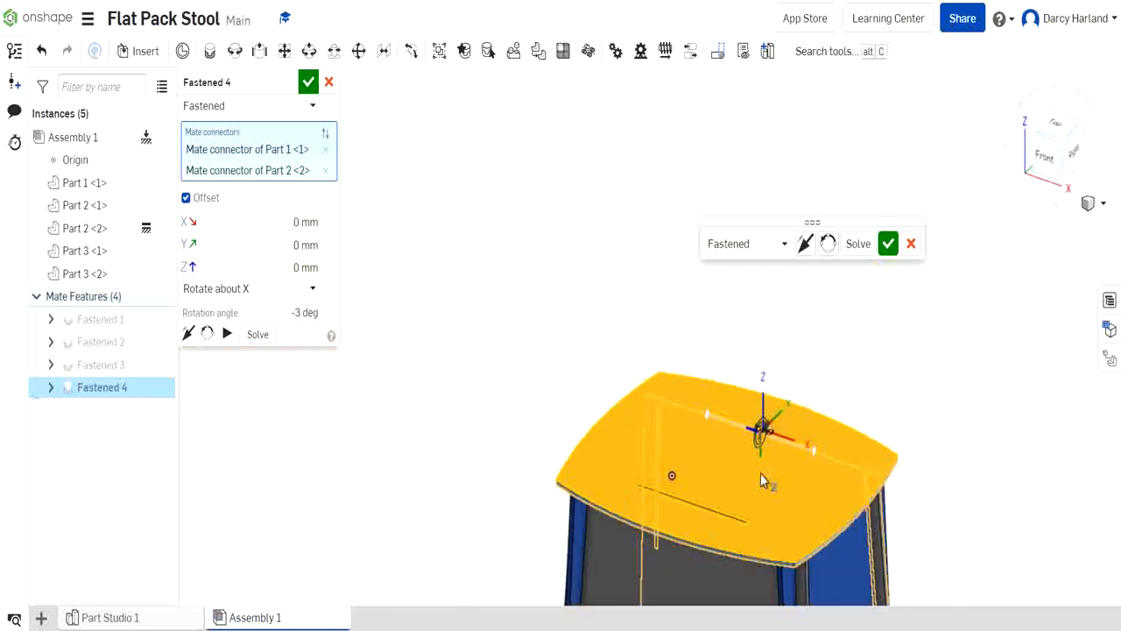
pyautogui.scroll(5, 735, 408)
pyautogui.scroll(3, 496, 293)
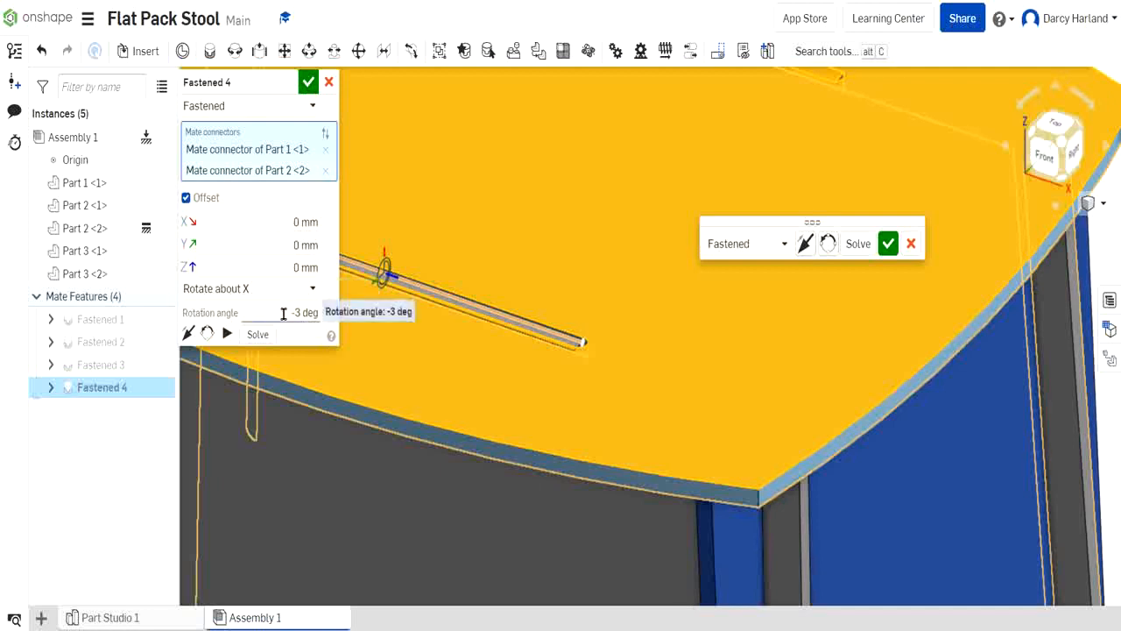
pyautogui.click(308, 82)
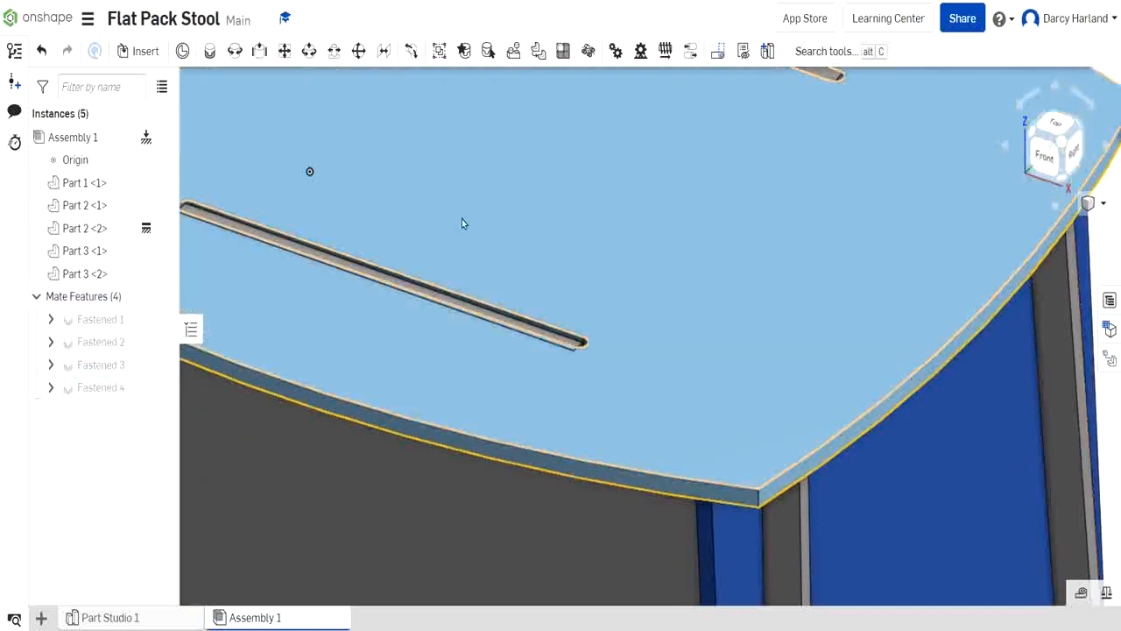
# Examine from above how the grey panel tabs sit within the seat's two slots
pyautogui.scroll(-2, 463, 220)
pyautogui.click(1052, 121)
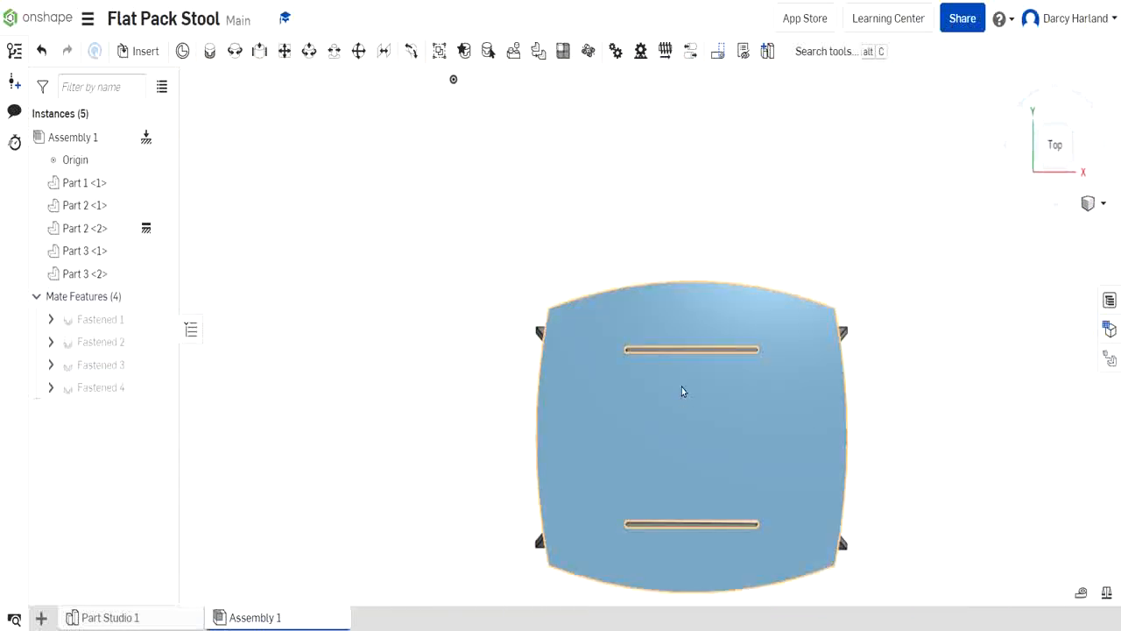
pyautogui.scroll(6, 628, 335)
pyautogui.scroll(-5, 744, 293)
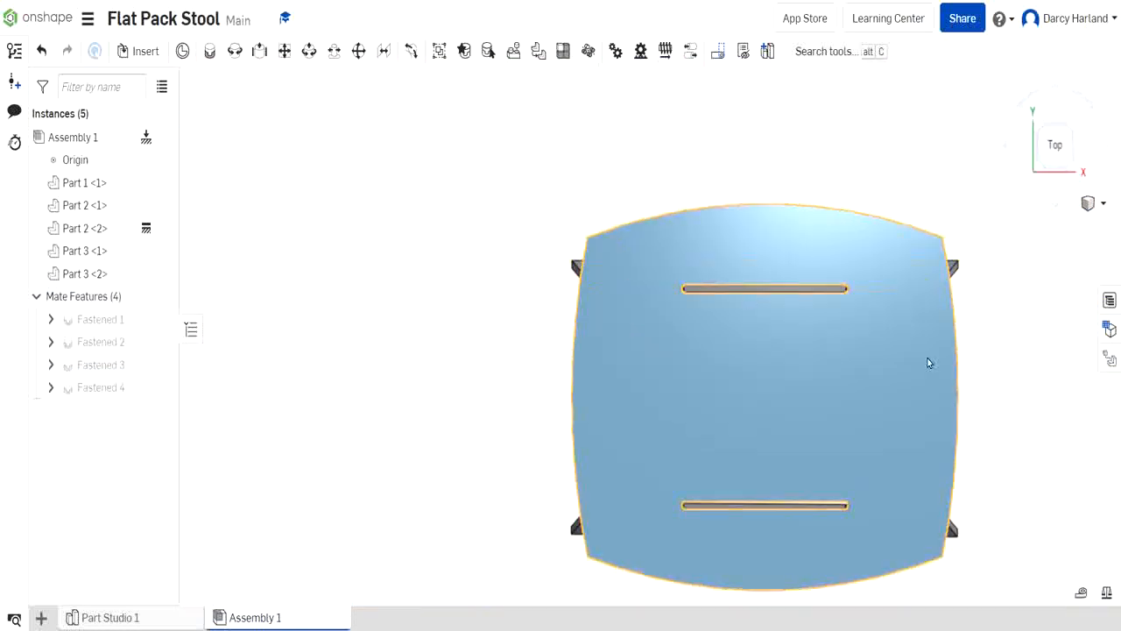
pyautogui.scroll(8, 774, 549)
pyautogui.scroll(-2, 655, 435)
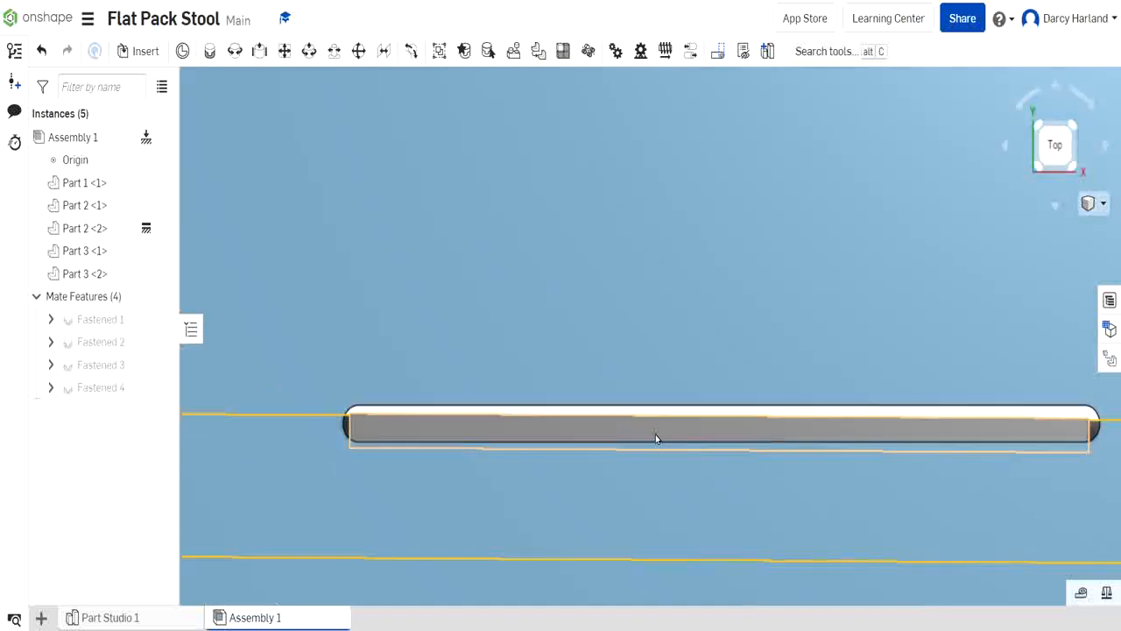
pyautogui.scroll(3, 404, 379)
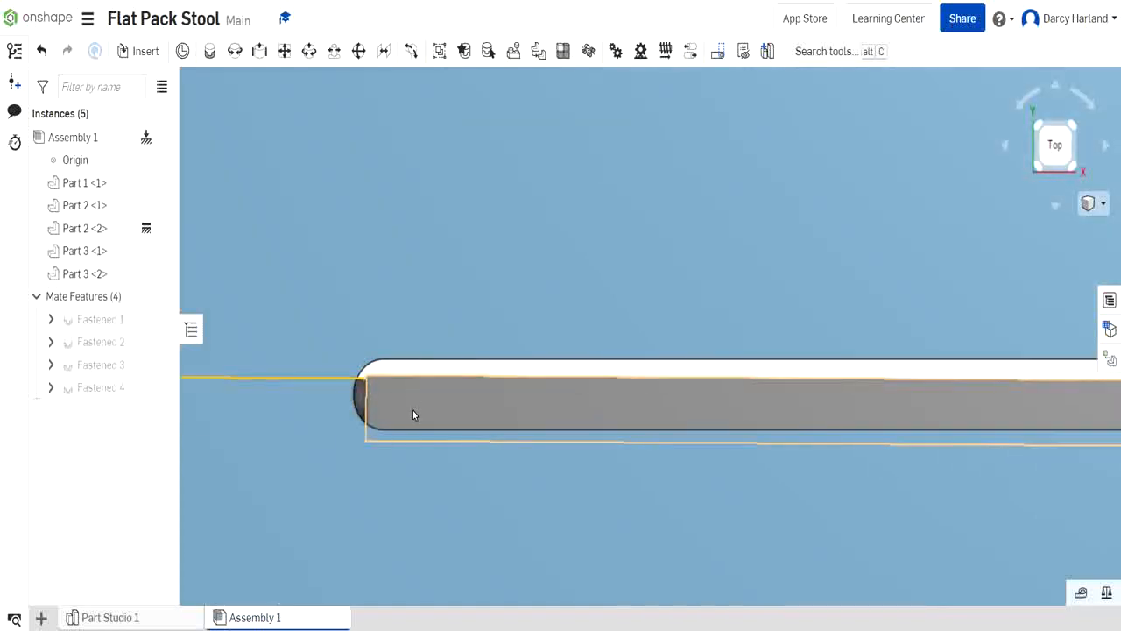
pyautogui.scroll(-2, 413, 413)
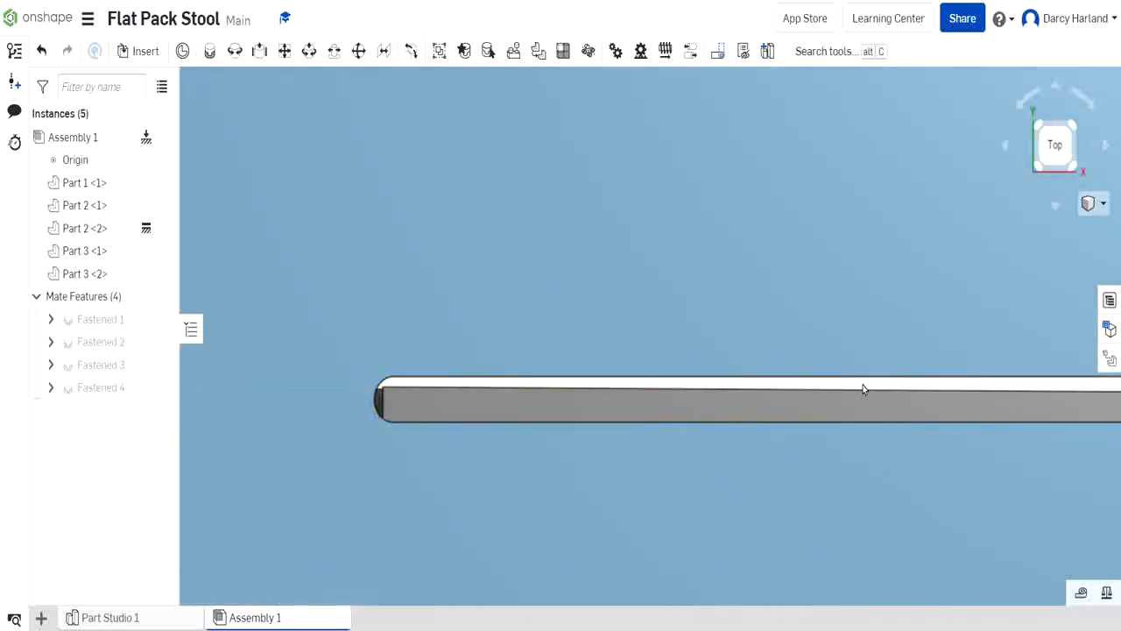
pyautogui.moveTo(854, 348); pyautogui.dragTo(573, 311, button='middle')
pyautogui.scroll(-6, 570, 308)
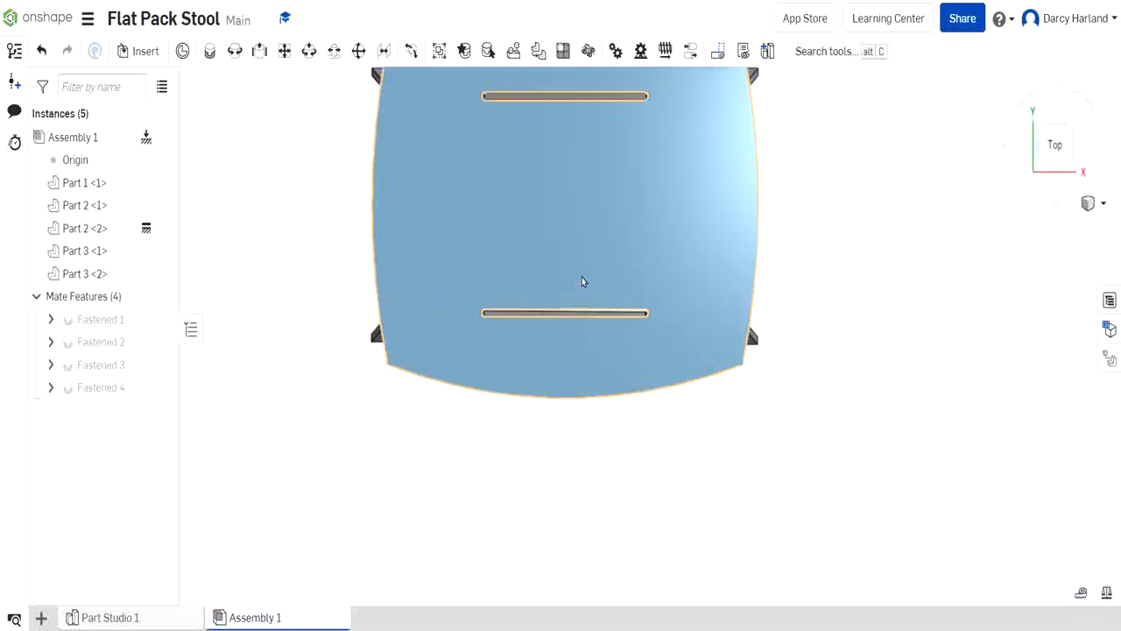
# Examine from the right side how the grey panels fit in the blue panel's angled slots
pyautogui.click(1069, 132)
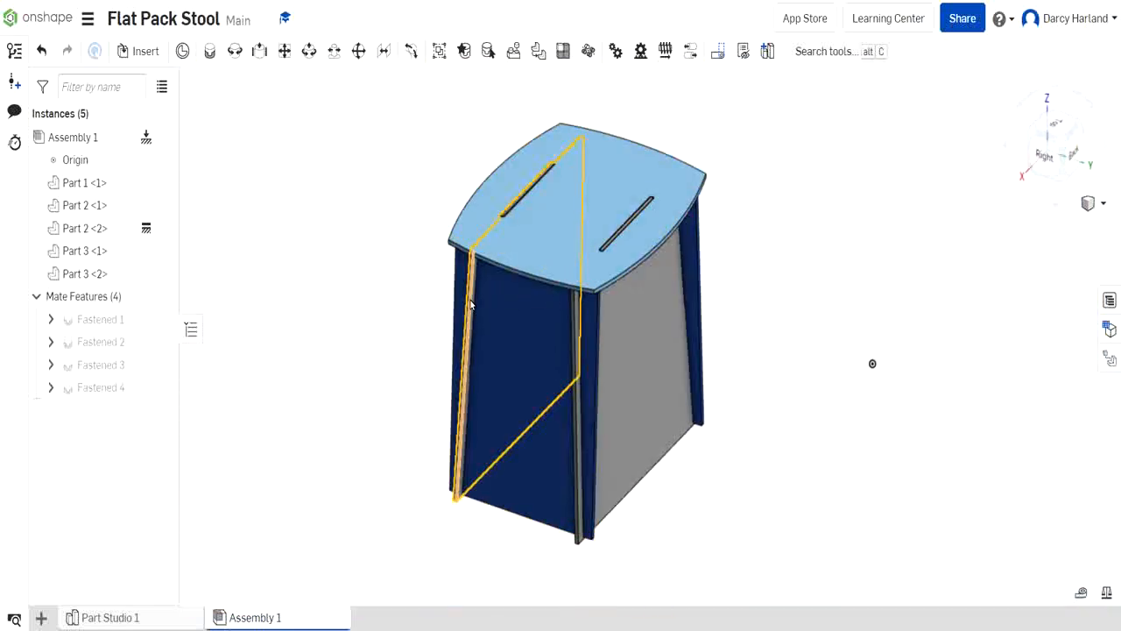
pyautogui.scroll(5, 460, 438)
pyautogui.click(1047, 153)
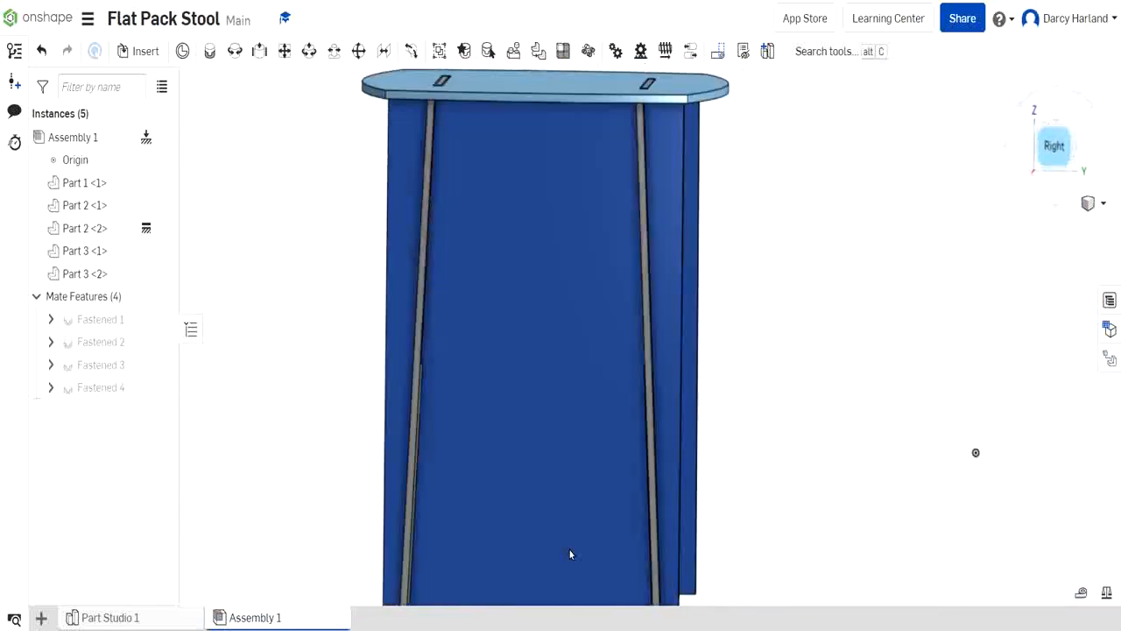
pyautogui.scroll(3, 372, 469)
pyautogui.scroll(2, 372, 469)
pyautogui.scroll(3, 578, 351)
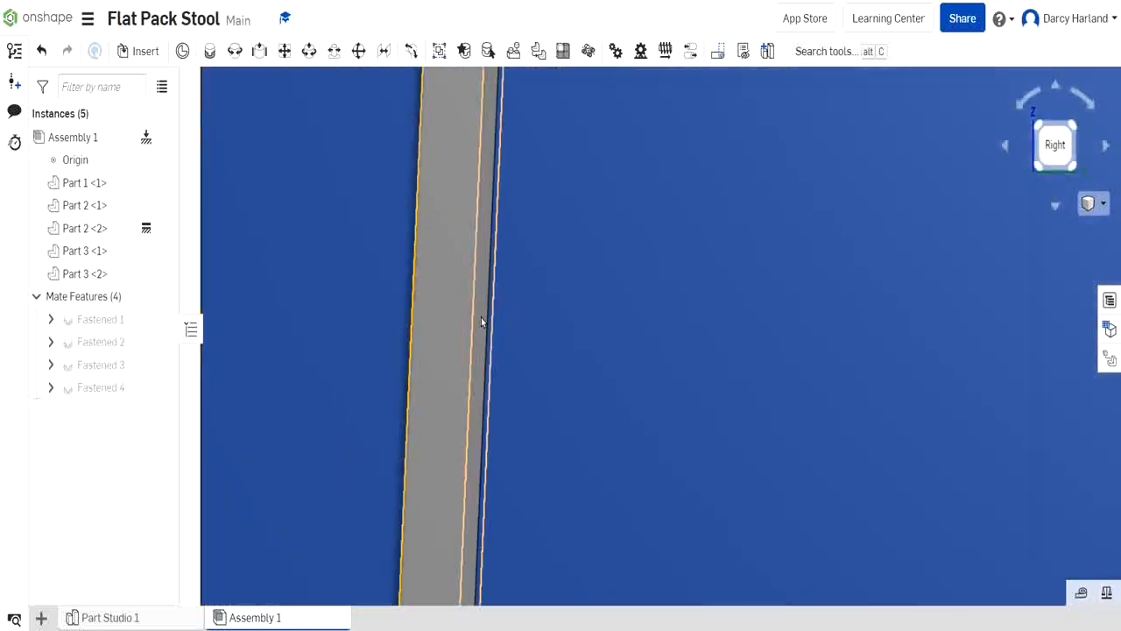
pyautogui.scroll(-3, 483, 316)
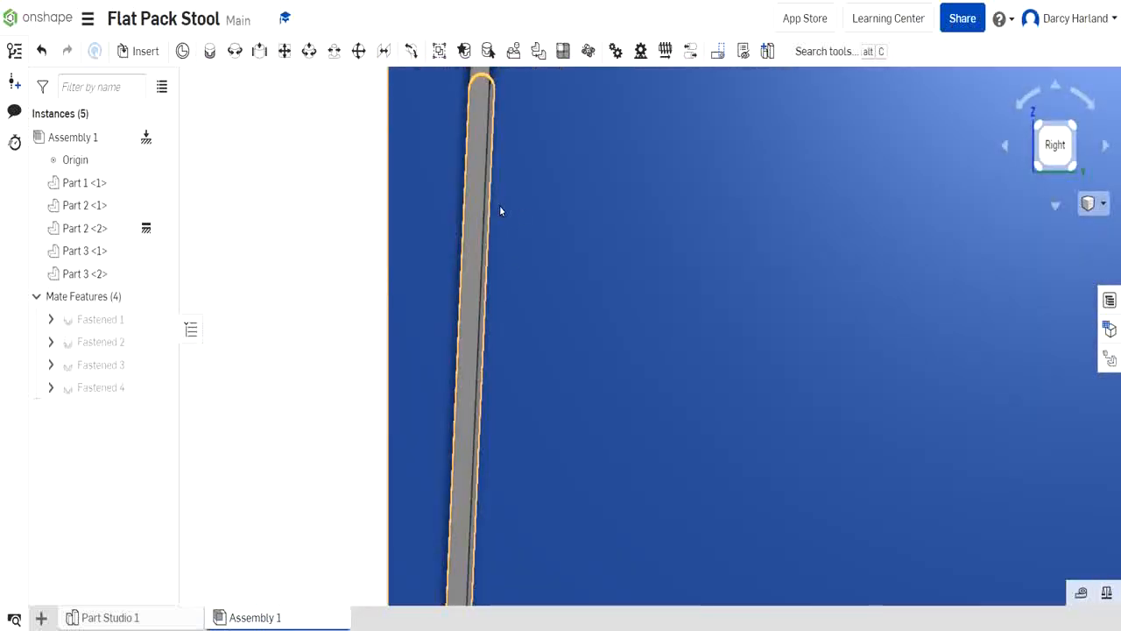
pyautogui.scroll(-5, 485, 201)
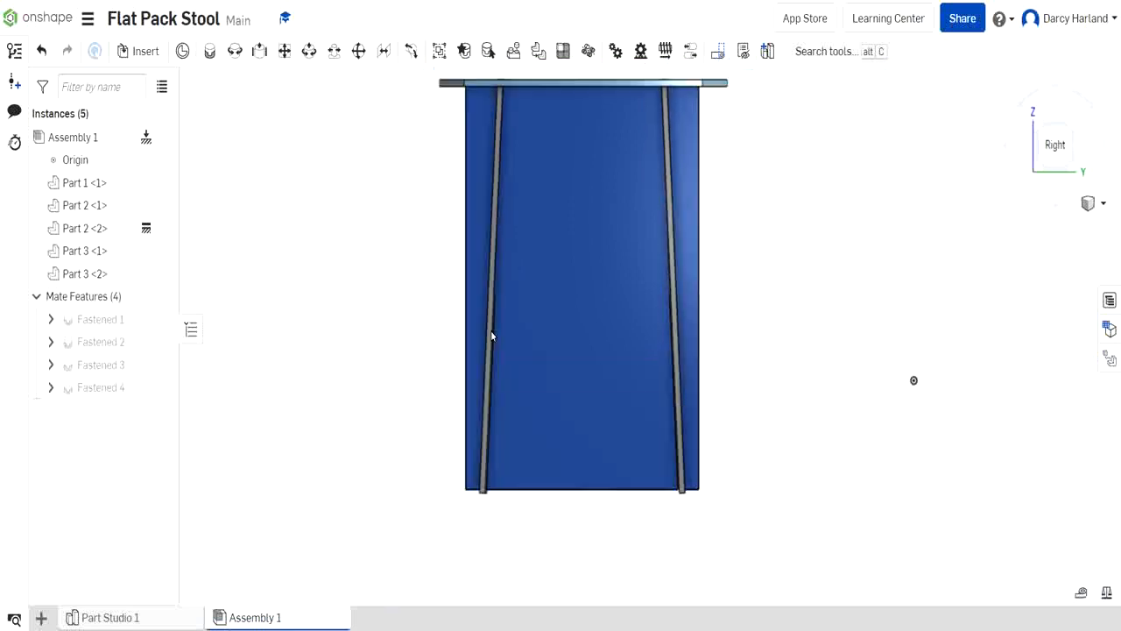
pyautogui.moveTo(491, 332); pyautogui.dragTo(491, 378, button='middle')
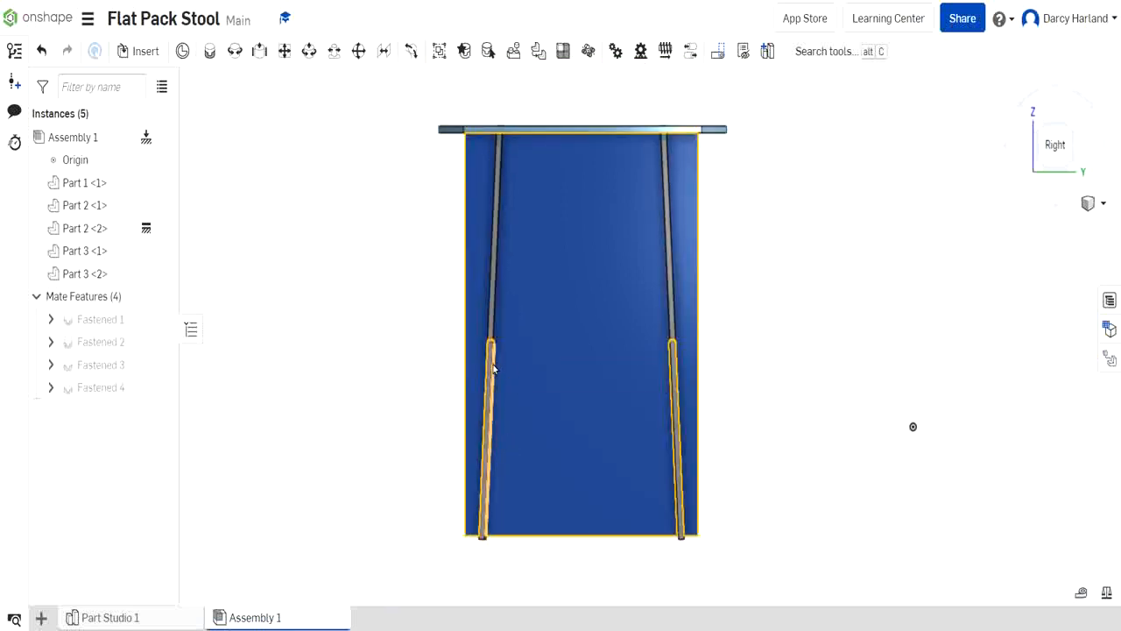
pyautogui.scroll(2, 515, 96)
pyautogui.click(1034, 129)
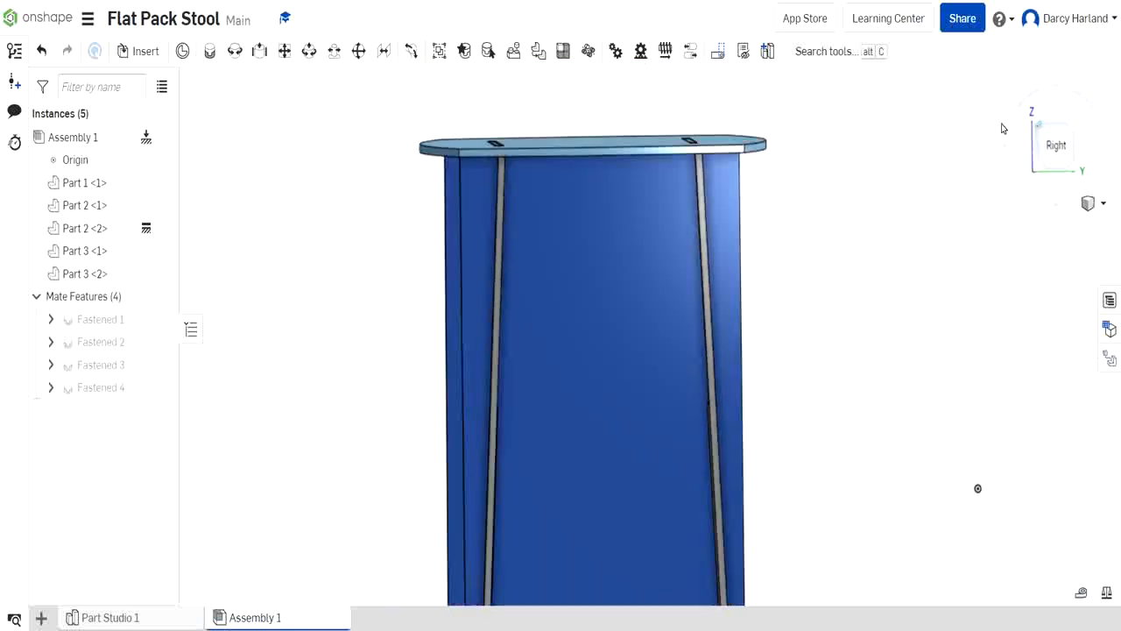
# Examine at an angle how the grey panel's top tab sits in the seat's front slot and against the side panels
pyautogui.scroll(5, 628, 238)
pyautogui.scroll(3, 735, 365)
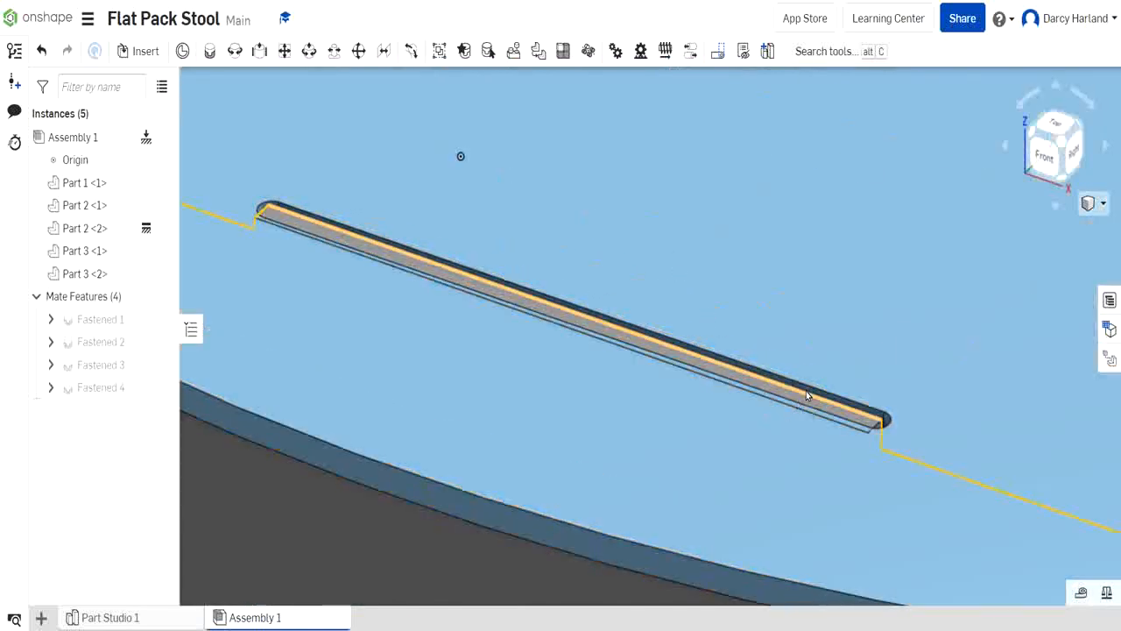
pyautogui.scroll(-10, 806, 390)
pyautogui.moveTo(883, 499); pyautogui.dragTo(624, 384, button='middle')
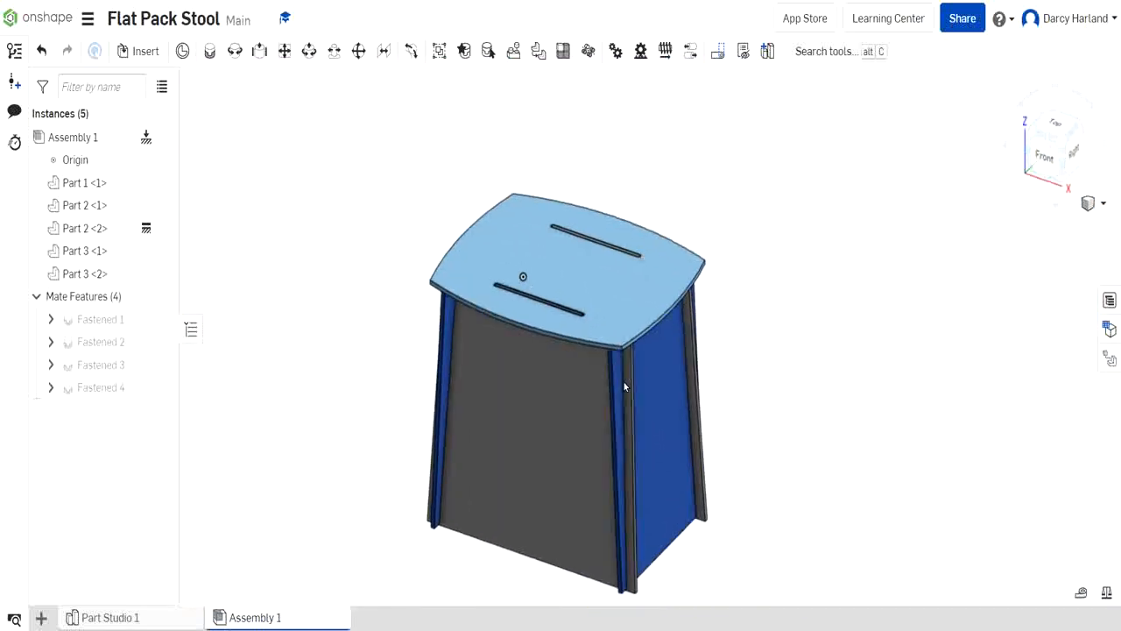
pyautogui.scroll(8, 557, 300)
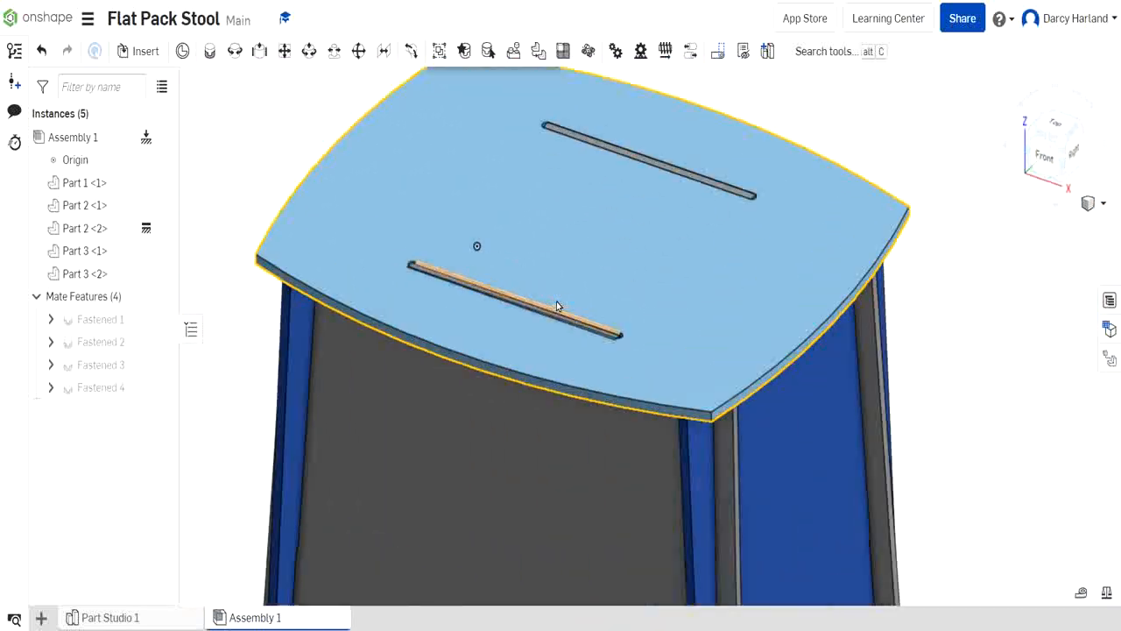
pyautogui.scroll(-8, 507, 333)
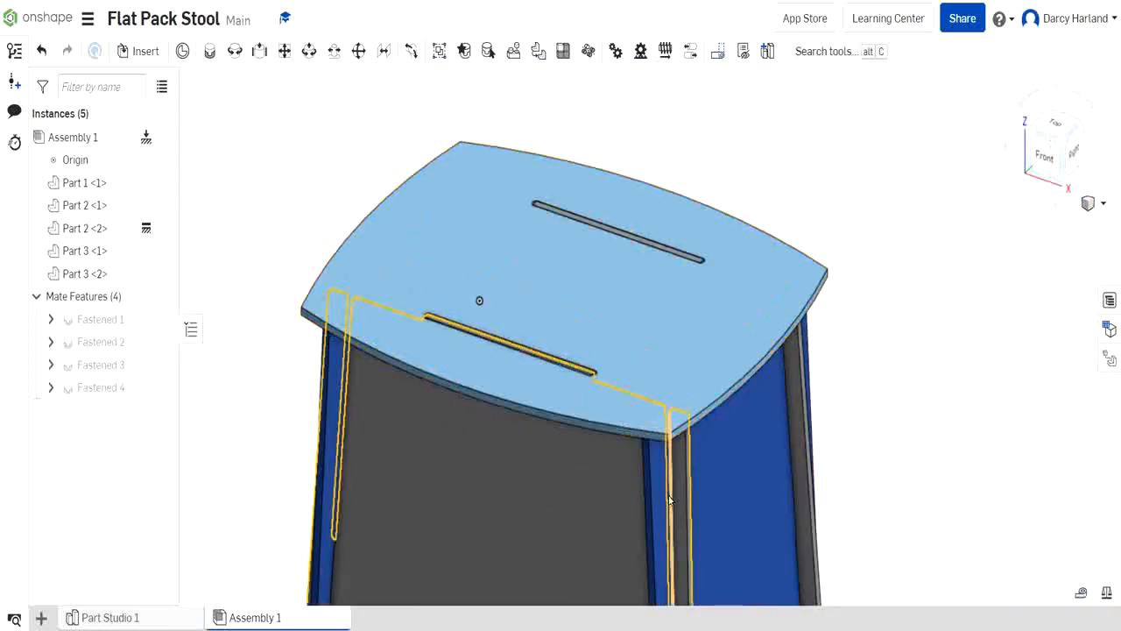
pyautogui.scroll(3, 566, 291)
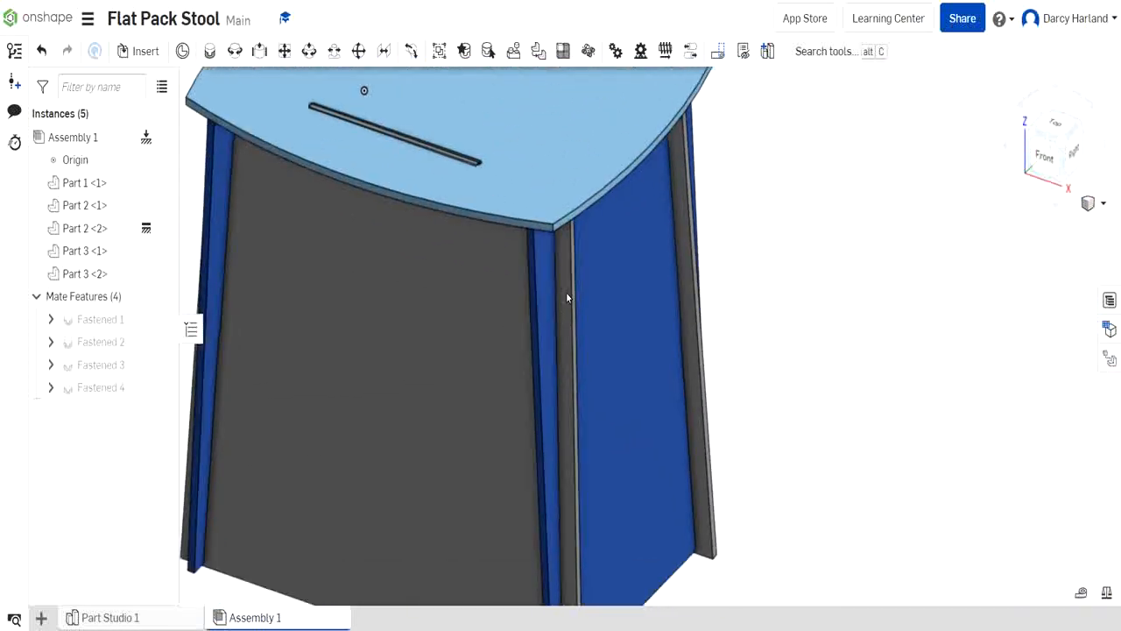
pyautogui.click(1069, 149)
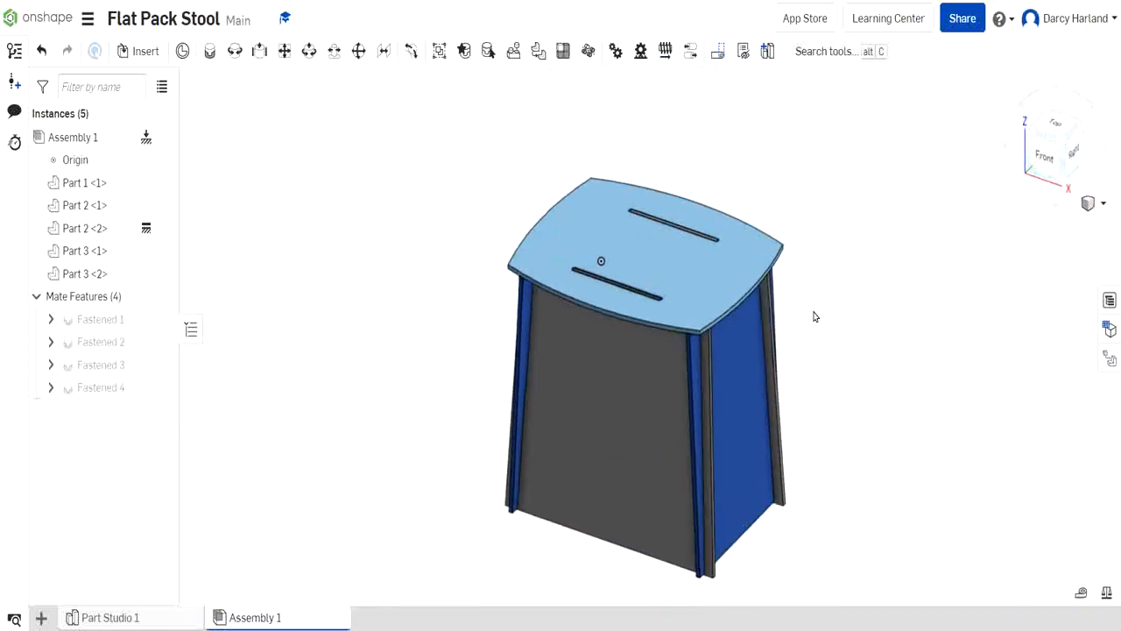
# Inspect from the right side the clearance between the grey panels and the rounded slots in the blue panel
pyautogui.click(1071, 158)
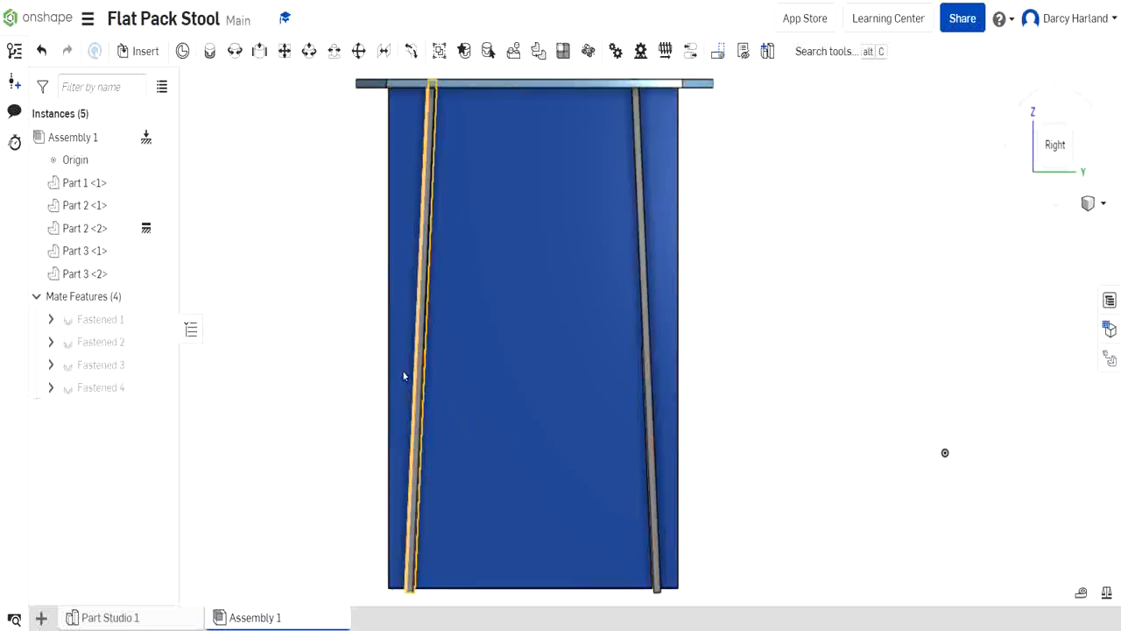
pyautogui.scroll(5, 403, 375)
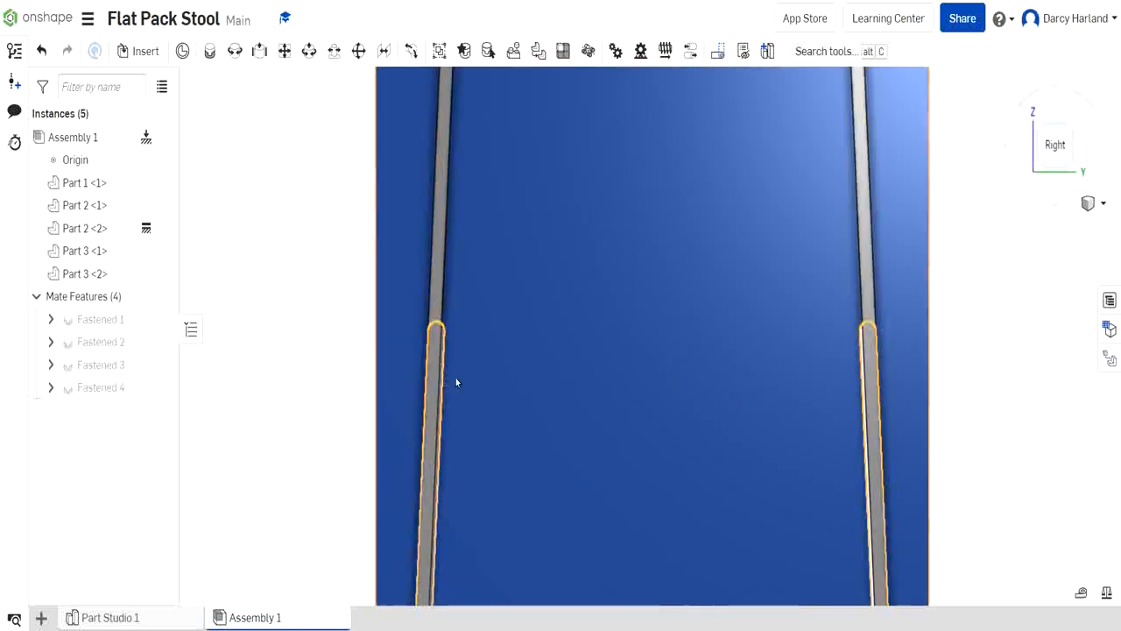
pyautogui.scroll(5, 968, 336)
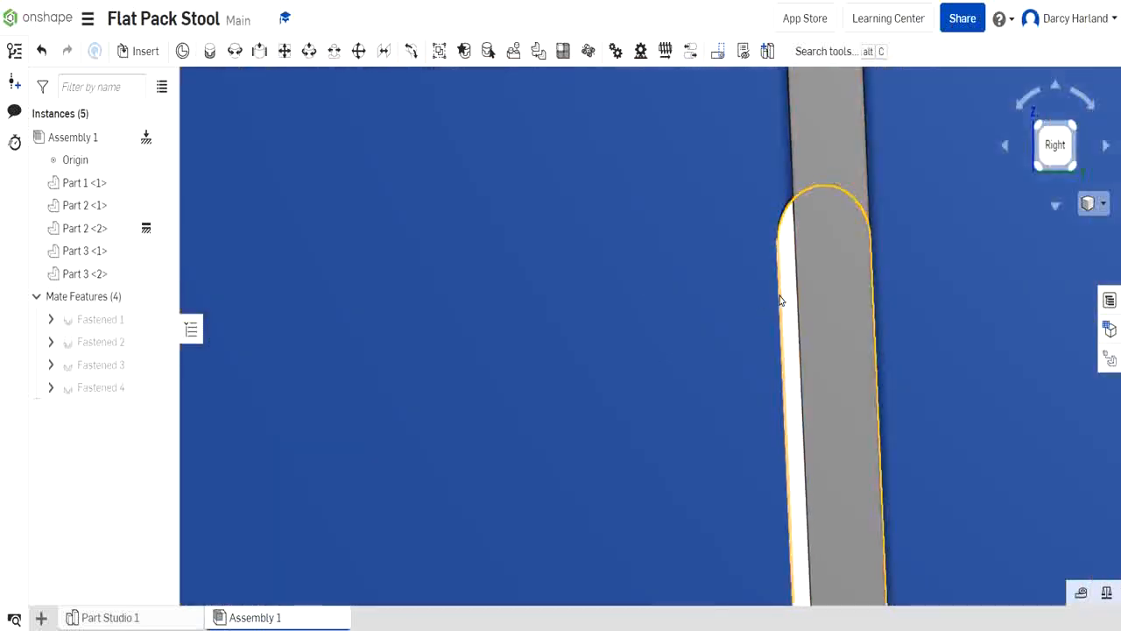
pyautogui.scroll(-8, 779, 293)
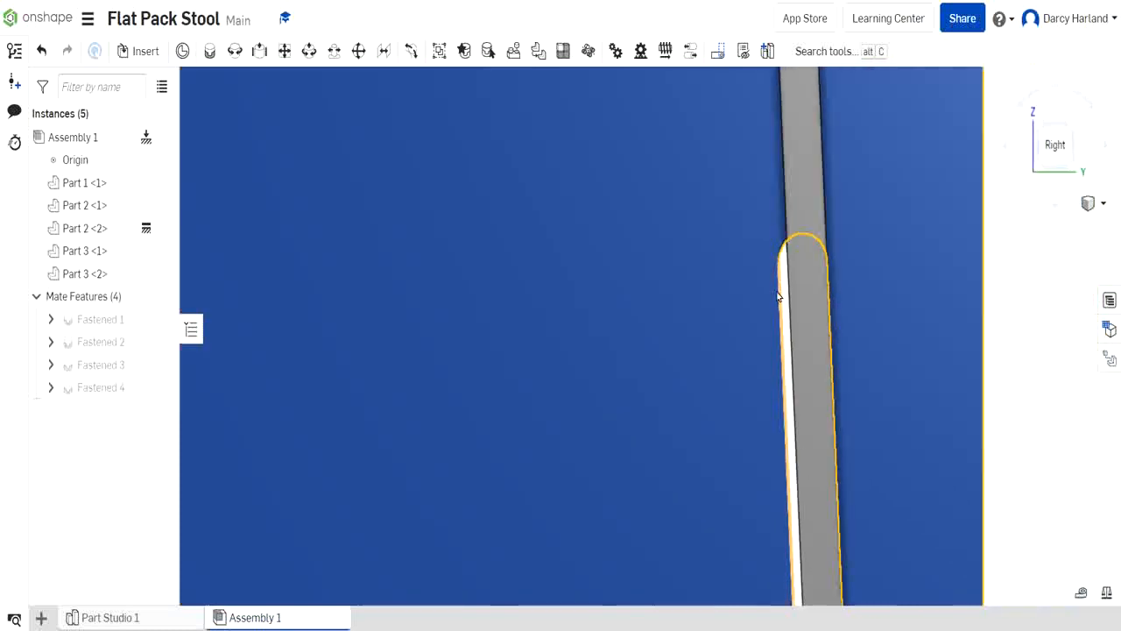
pyautogui.scroll(5, 474, 382)
pyautogui.scroll(4, 455, 383)
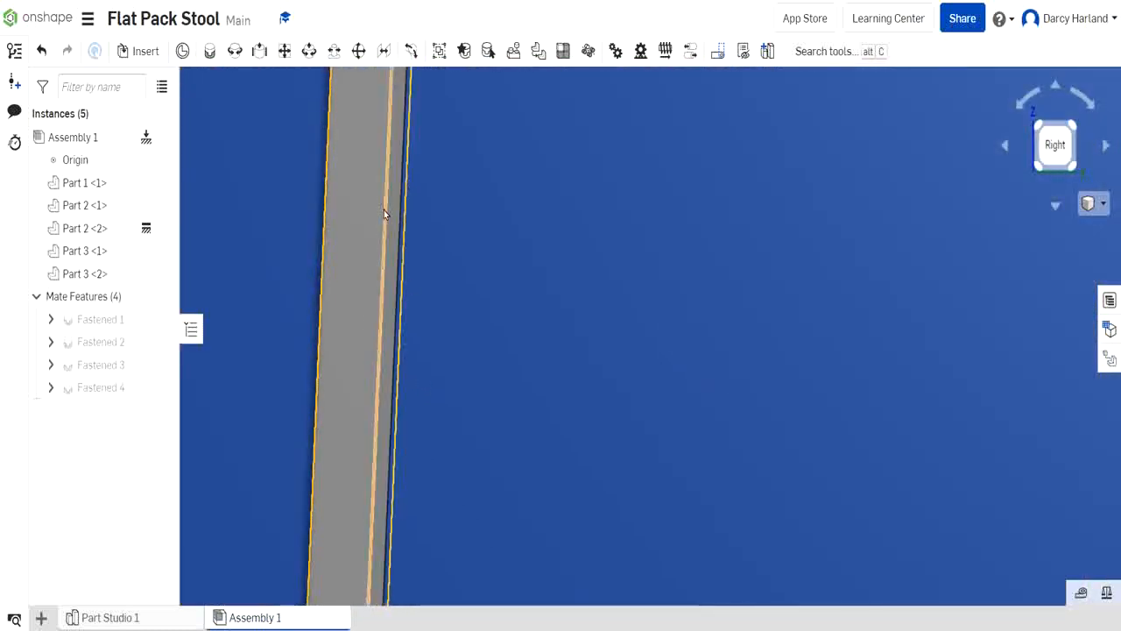
pyautogui.click(1100, 147)
pyautogui.click(755, 335)
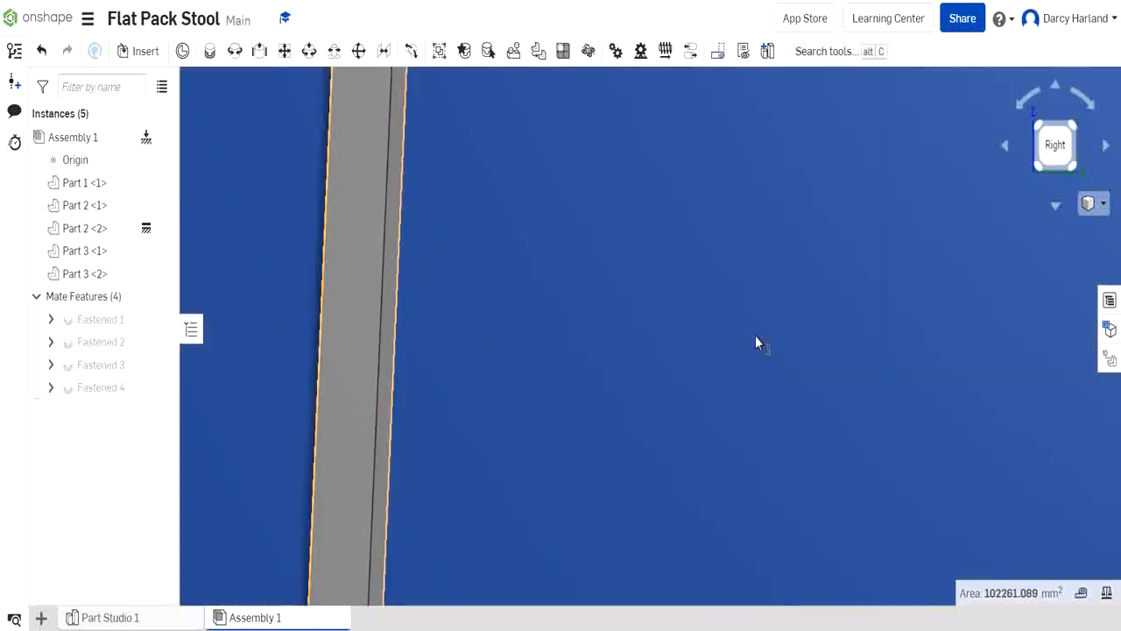
pyautogui.scroll(-6, 755, 335)
pyautogui.moveTo(1036, 271); pyautogui.dragTo(823, 277, button='middle')
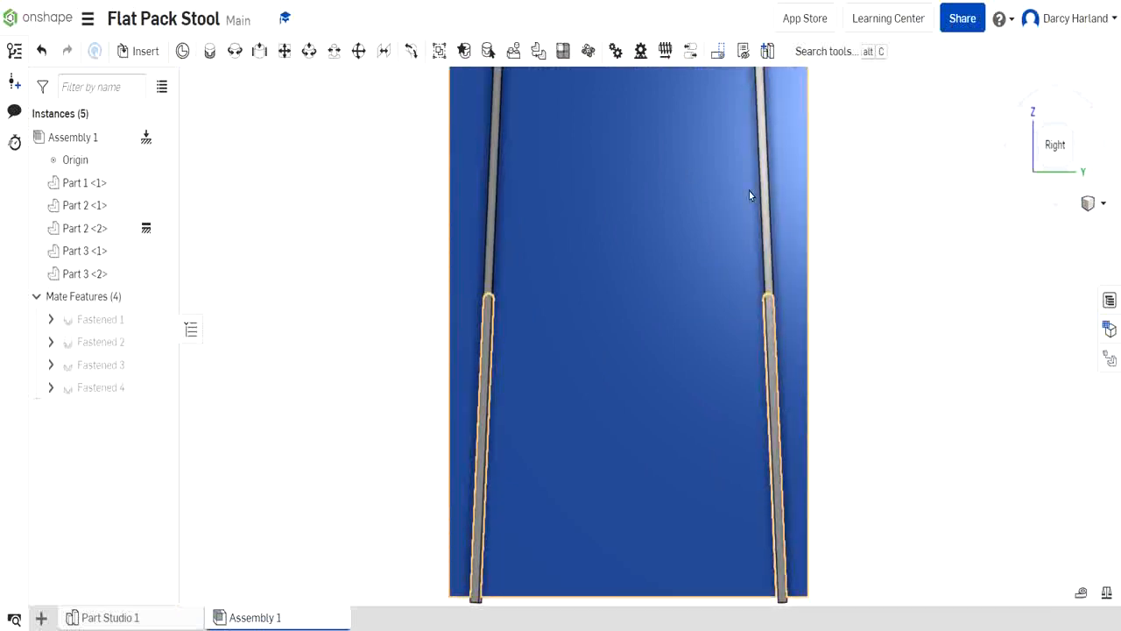
# Inspect the clearance around the grey panel's tab in the seat's front slot, both at an angle and from directly above
pyautogui.scroll(-5, 749, 191)
pyautogui.click(1045, 132)
pyautogui.scroll(4, 613, 219)
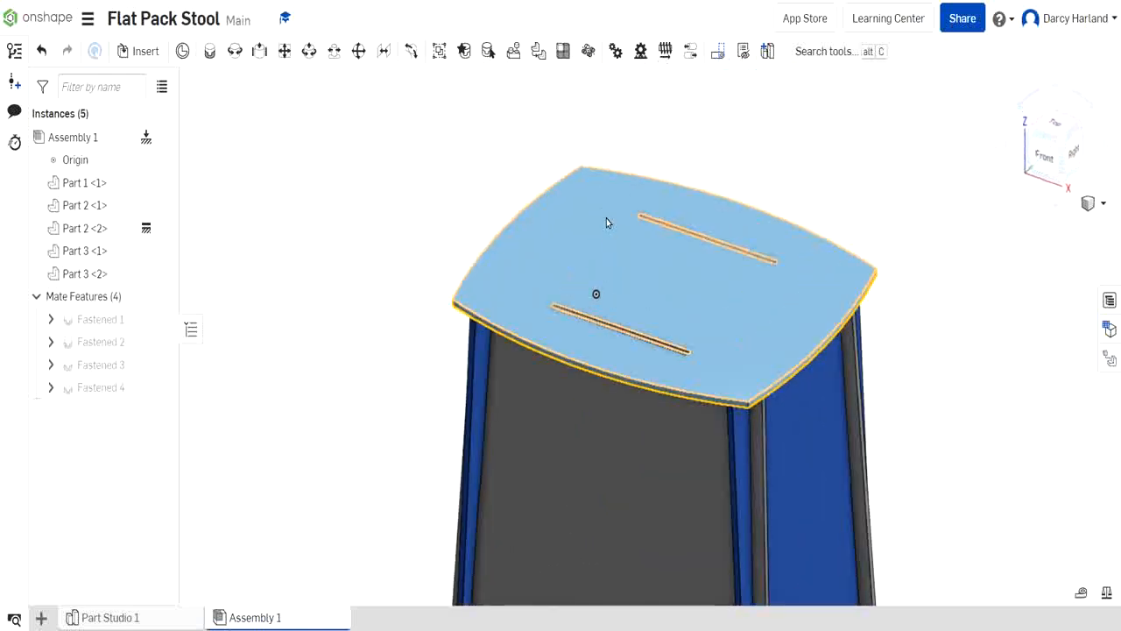
pyautogui.scroll(6, 605, 381)
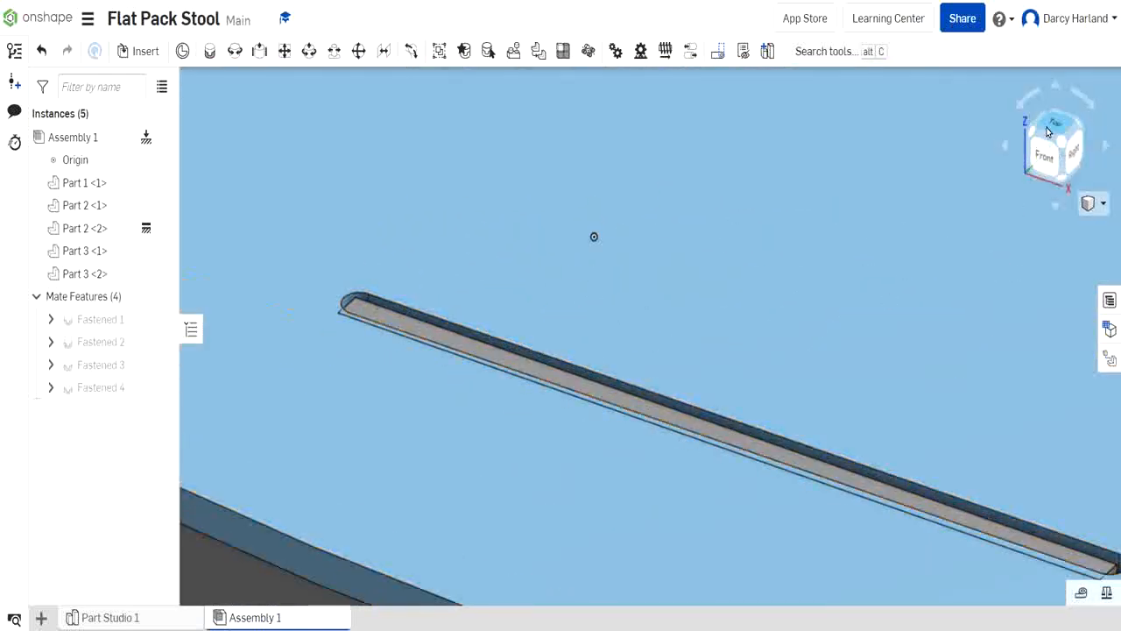
pyautogui.click(1067, 117)
pyautogui.scroll(5, 690, 521)
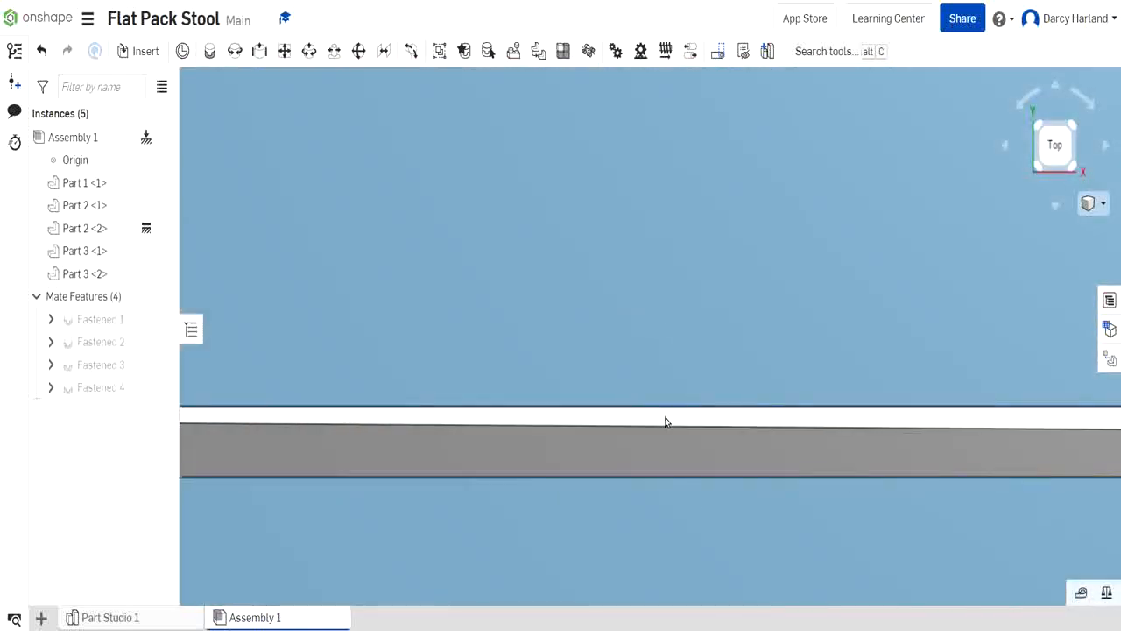
pyautogui.scroll(-5, 670, 416)
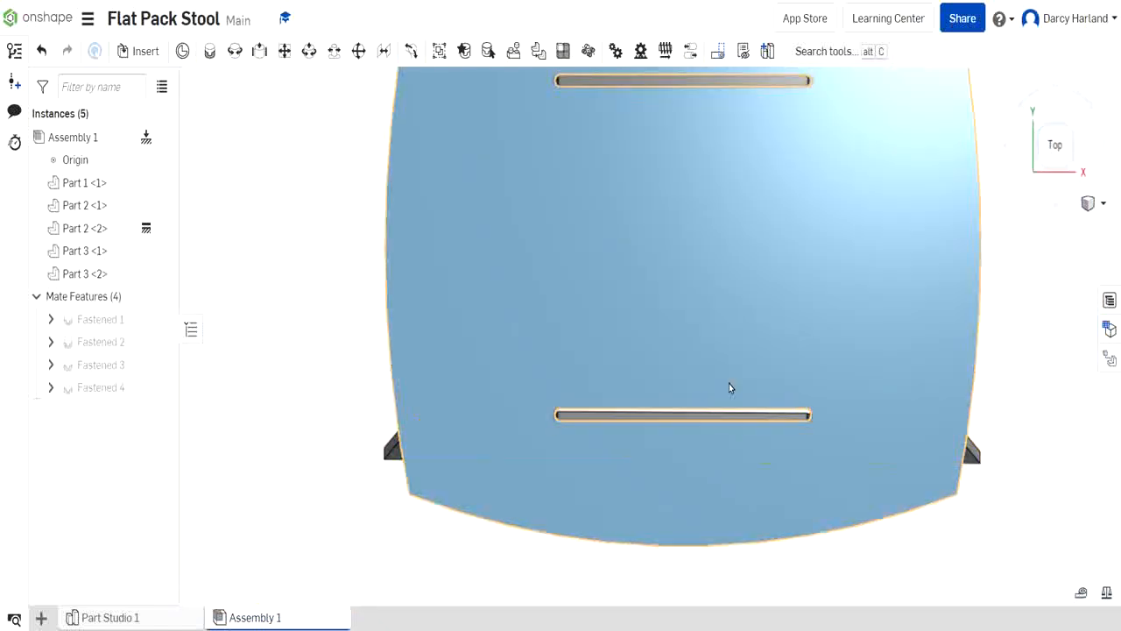
# Add an exploded view to the stool assembly, with the whole stool in an isometric view
pyautogui.click(1073, 124)
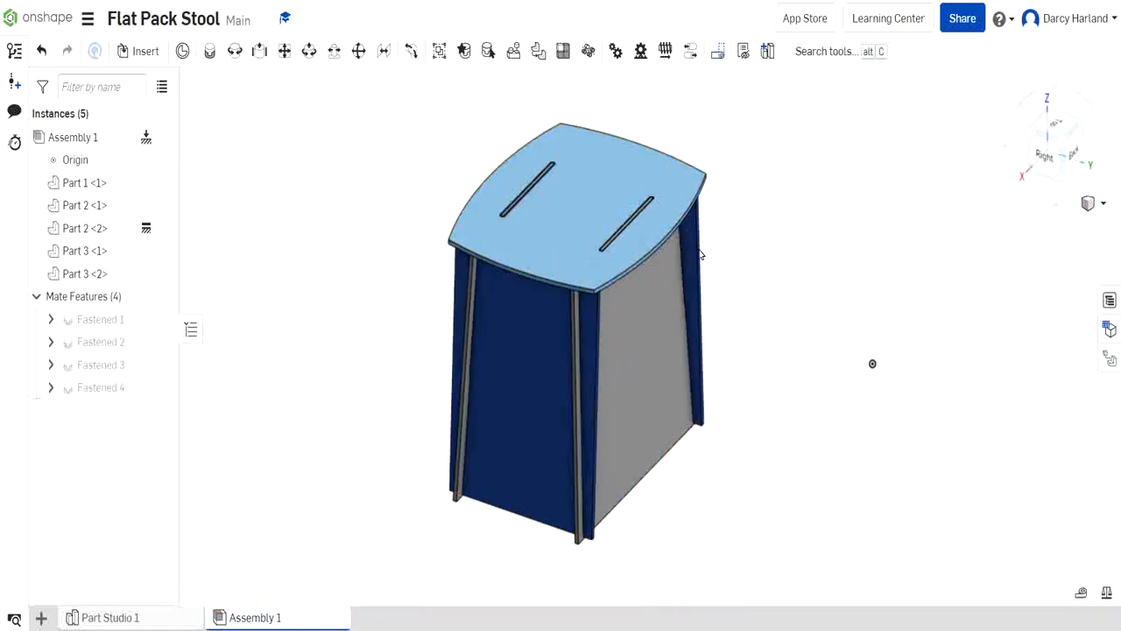
pyautogui.scroll(-1, 855, 273)
pyautogui.moveTo(855, 274); pyautogui.dragTo(725, 272, button='middle')
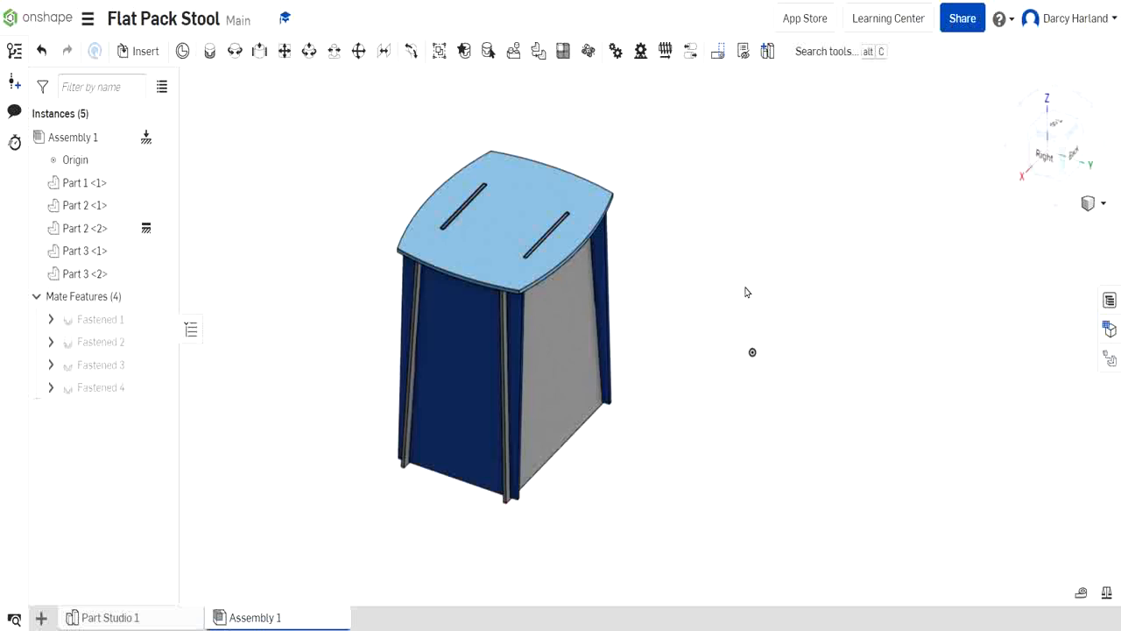
pyautogui.scroll(-3, 746, 292)
pyautogui.moveTo(744, 290); pyautogui.dragTo(663, 348, button='middle')
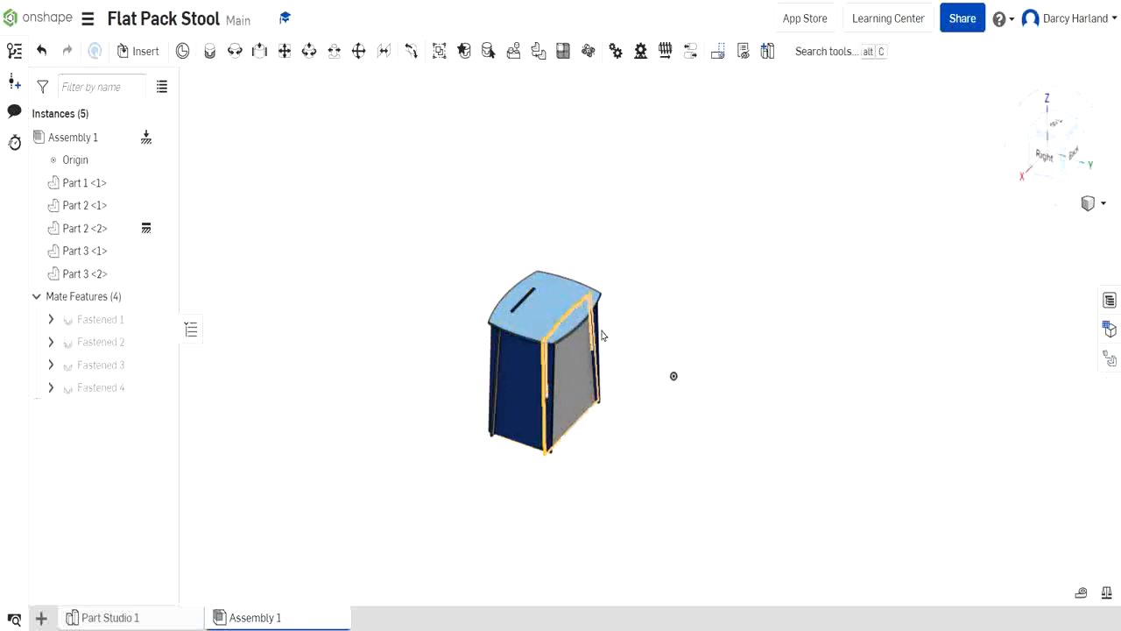
pyautogui.click(1110, 367)
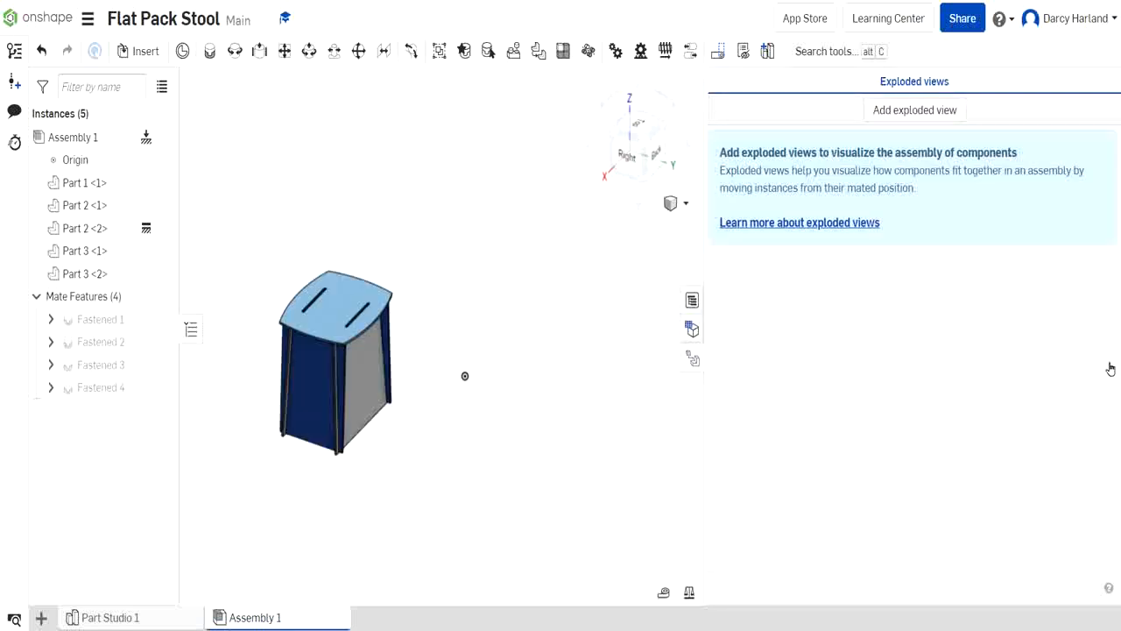
pyautogui.click(896, 112)
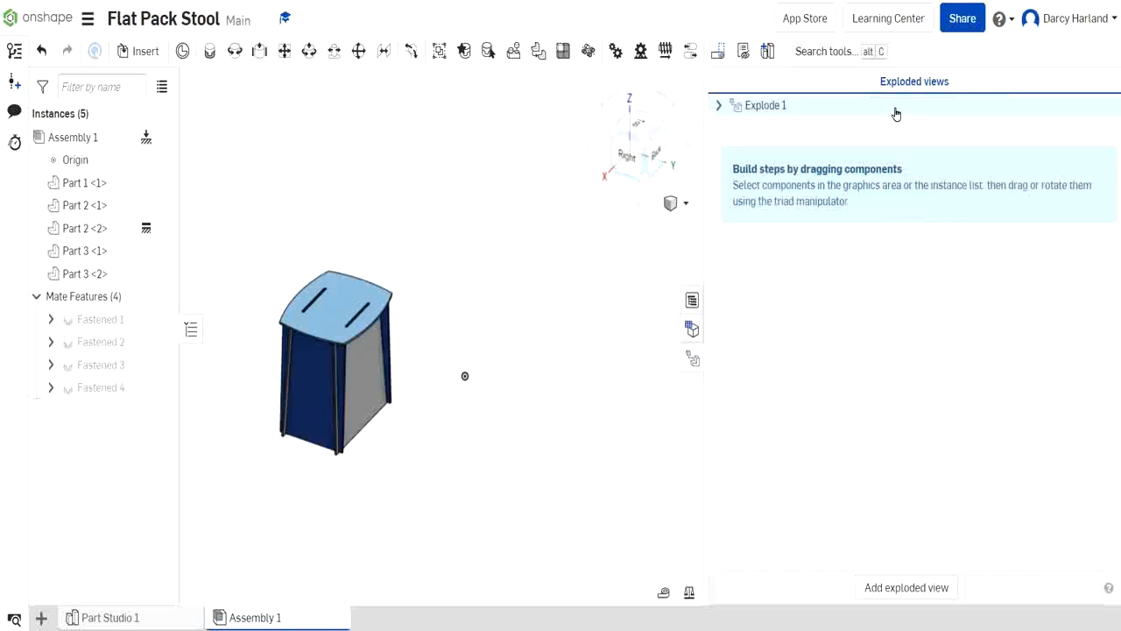
# Explode the seat straight up from the base by about 484 mm, keeping explode lines on
pyautogui.click(332, 321)
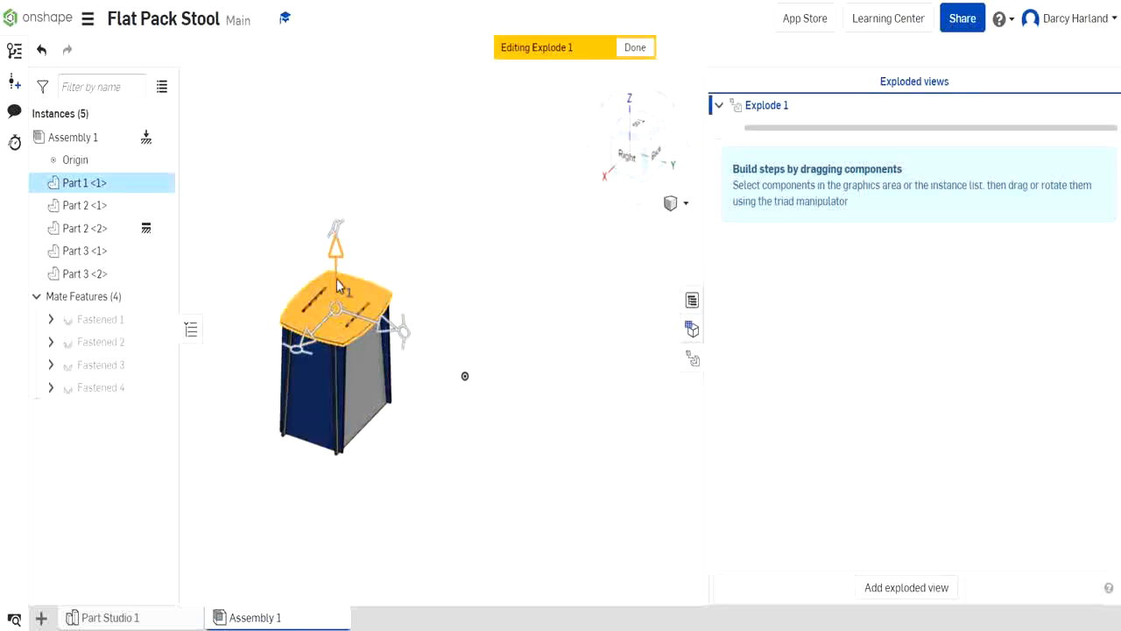
pyautogui.moveTo(337, 278); pyautogui.dragTo(314, 144)
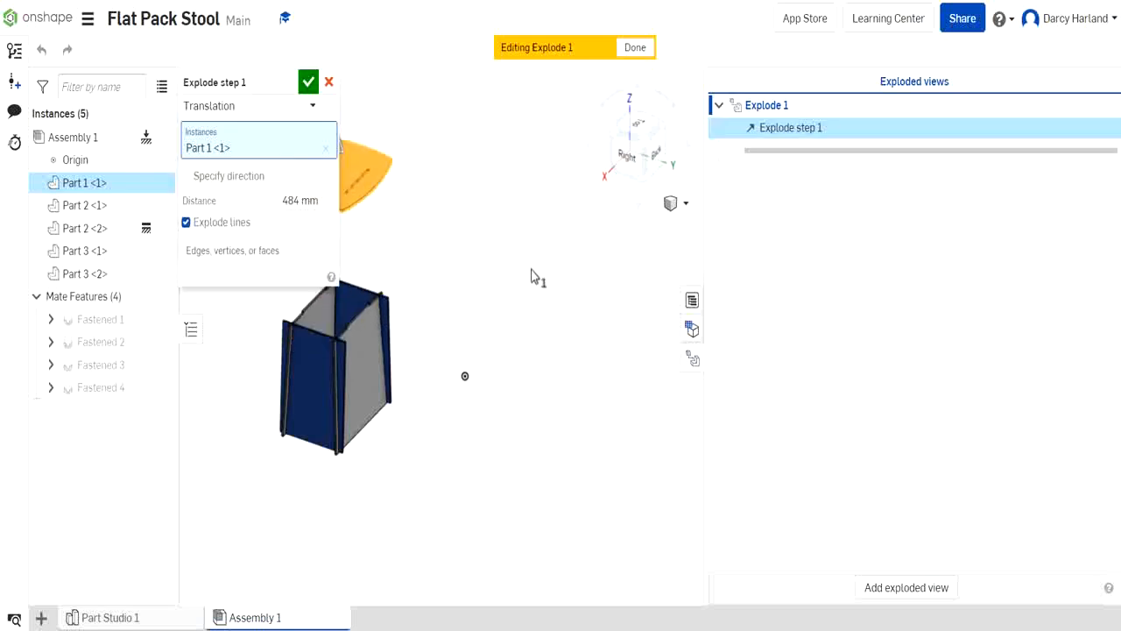
pyautogui.moveTo(530, 235); pyautogui.dragTo(689, 271, button='middle')
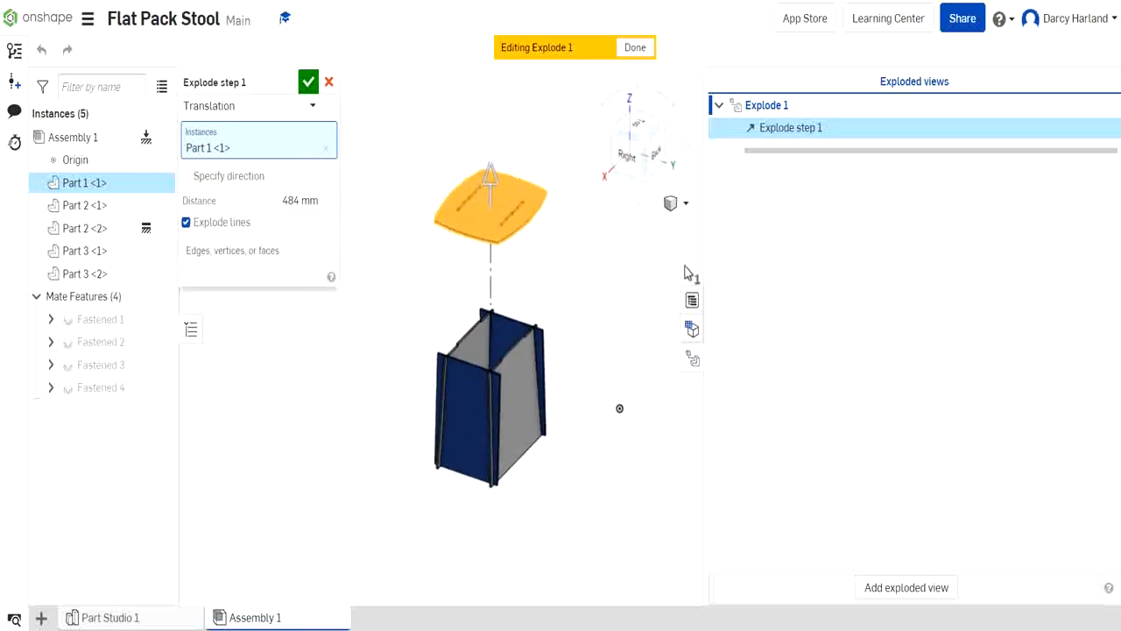
pyautogui.click(307, 82)
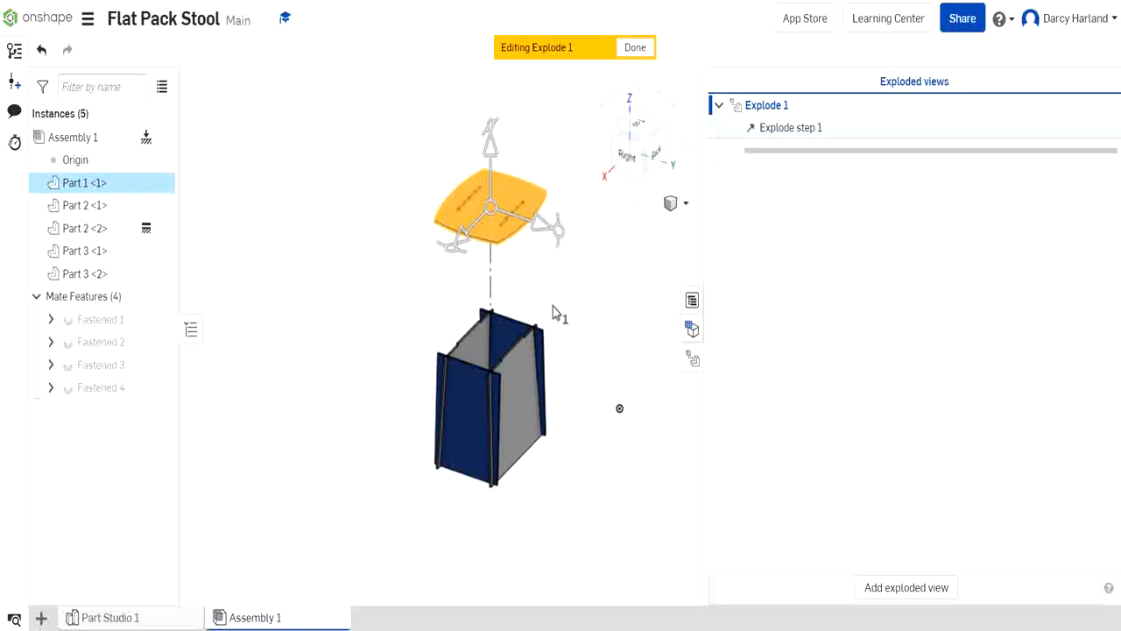
# Explode both blue side panels together straight up by about 414 mm in one explode step
pyautogui.click(467, 419)
pyautogui.moveTo(468, 392); pyautogui.dragTo(470, 284)
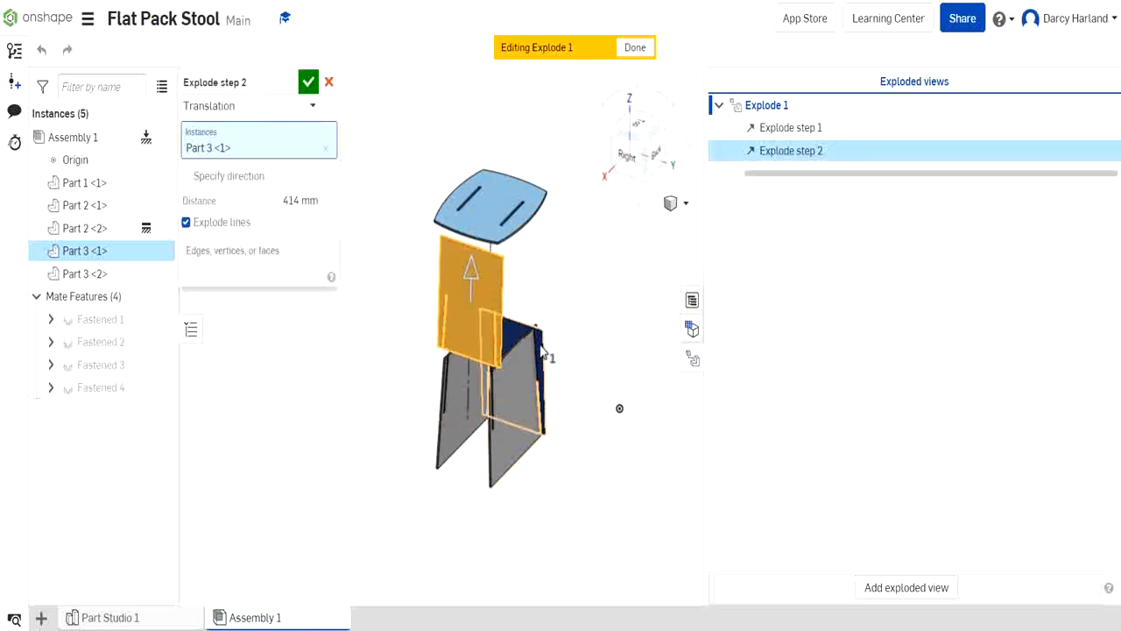
pyautogui.click(542, 348)
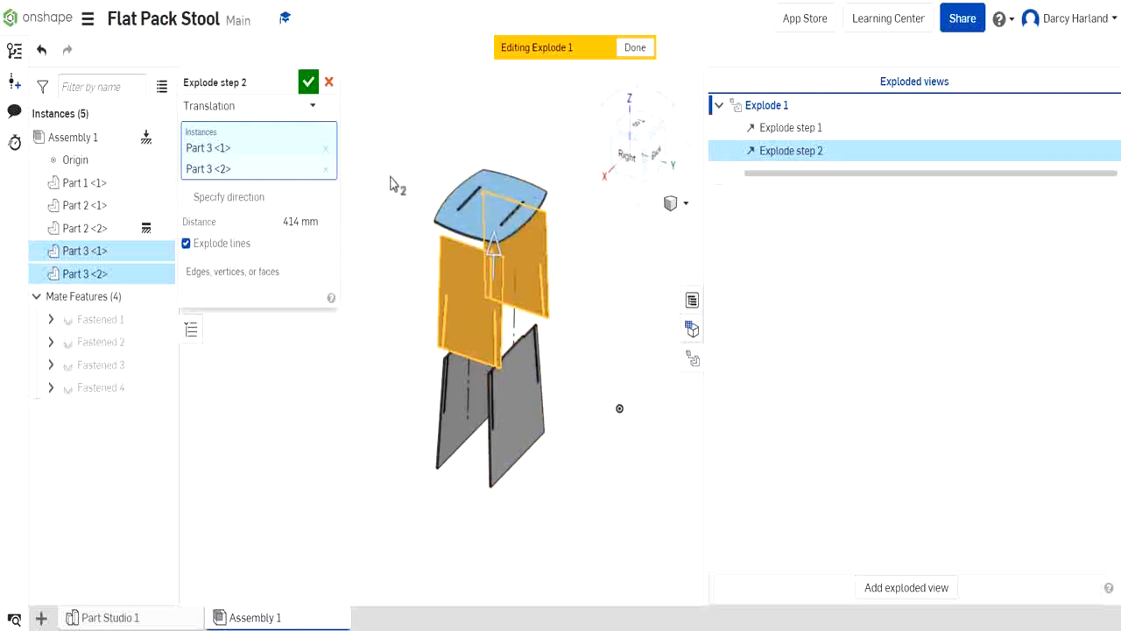
pyautogui.click(308, 82)
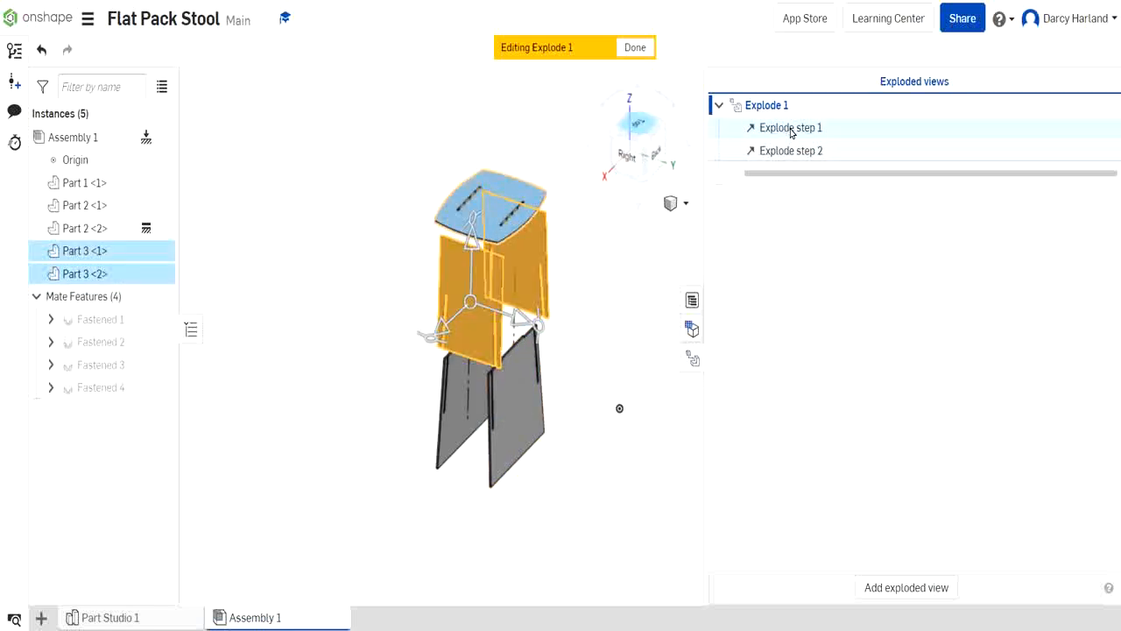
# Edit the seat's explode step to raise the seat to a distance of about 766 mm
pyautogui.click(790, 129)
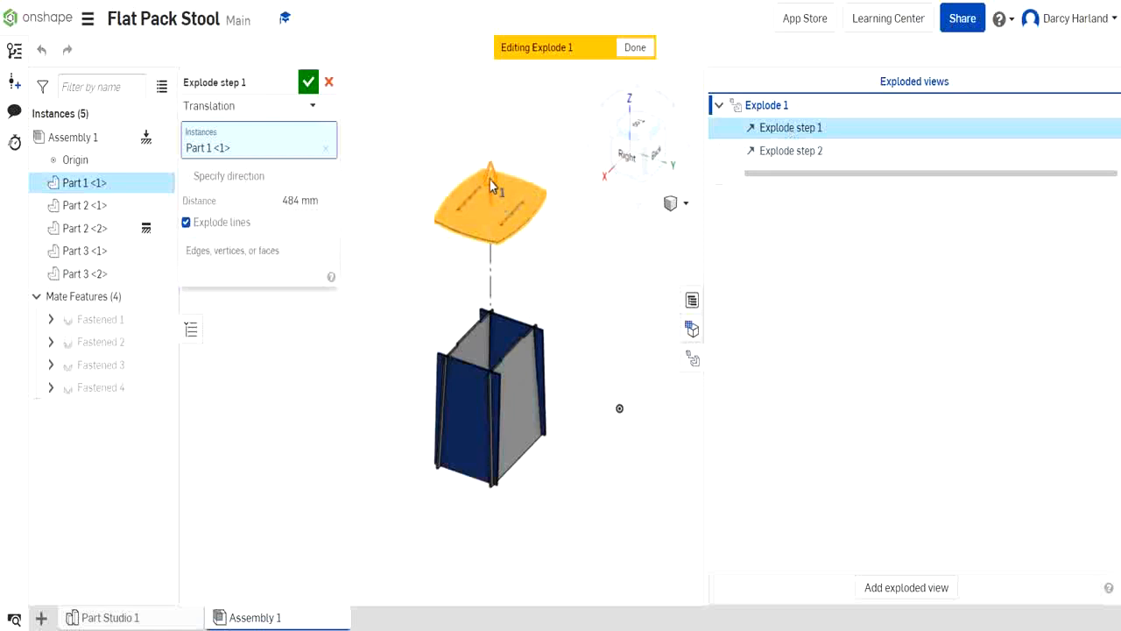
pyautogui.moveTo(491, 187); pyautogui.dragTo(488, 117)
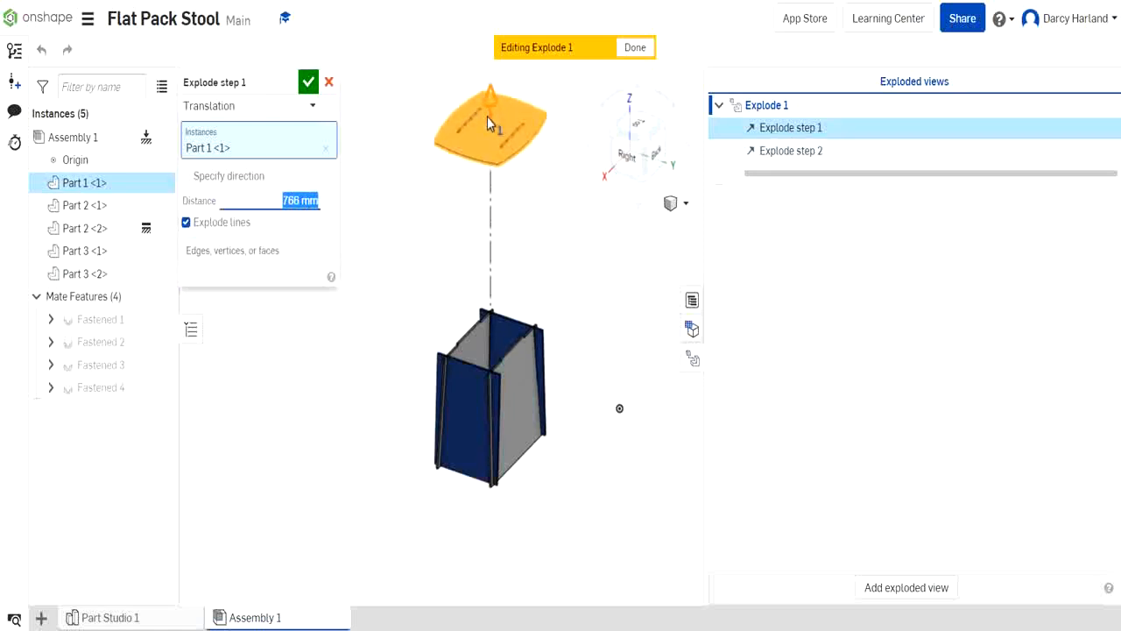
pyautogui.click(309, 83)
# Edit the blue panels' explode step to raise both panels to a distance of about 509 mm
pyautogui.click(773, 155)
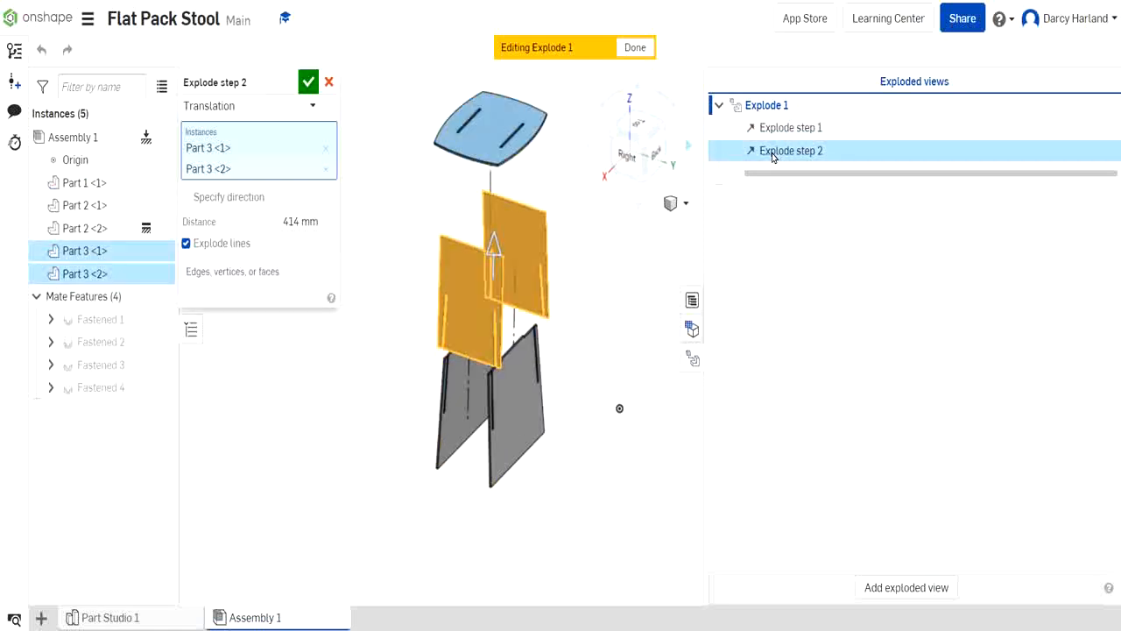
pyautogui.moveTo(495, 265); pyautogui.dragTo(491, 244)
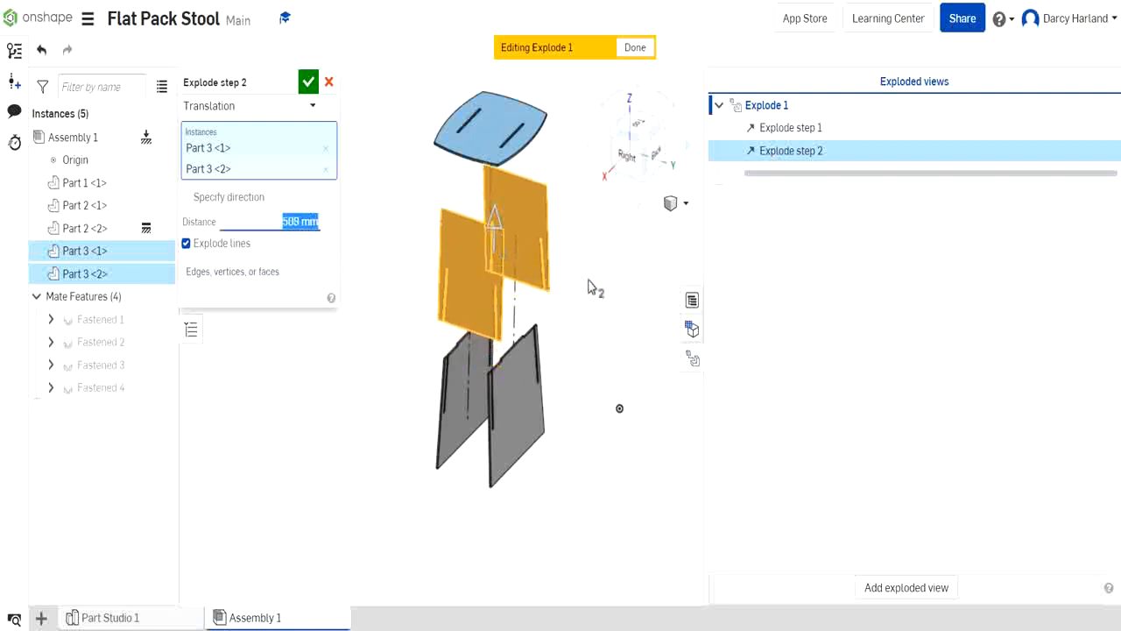
pyautogui.click(307, 83)
pyautogui.click(636, 299)
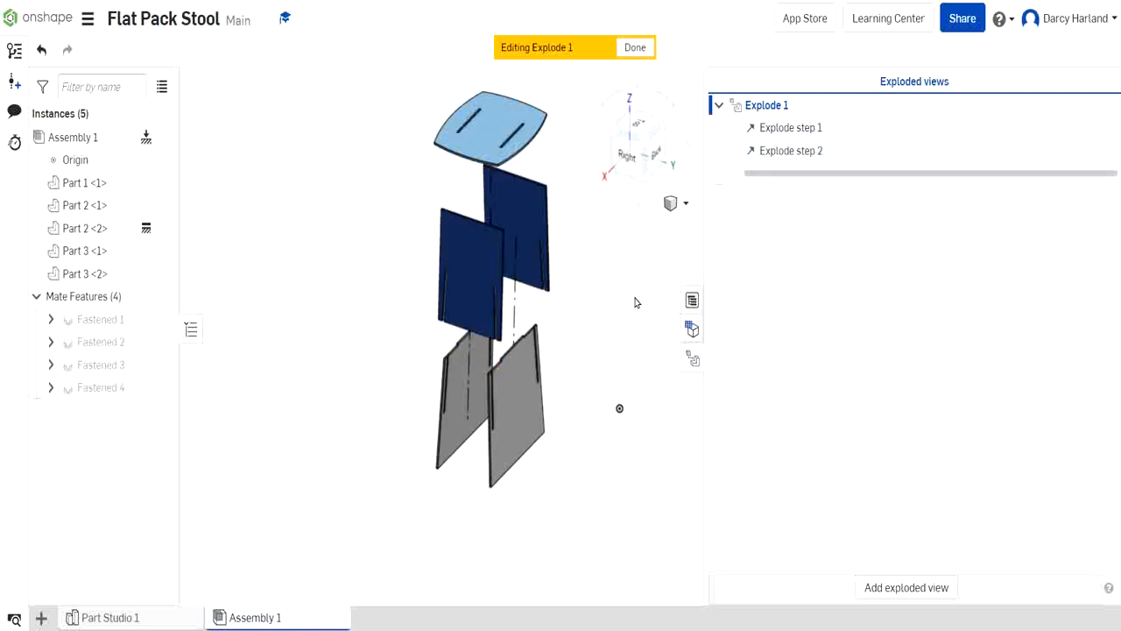
pyautogui.moveTo(619, 271); pyautogui.dragTo(538, 291, button='middle')
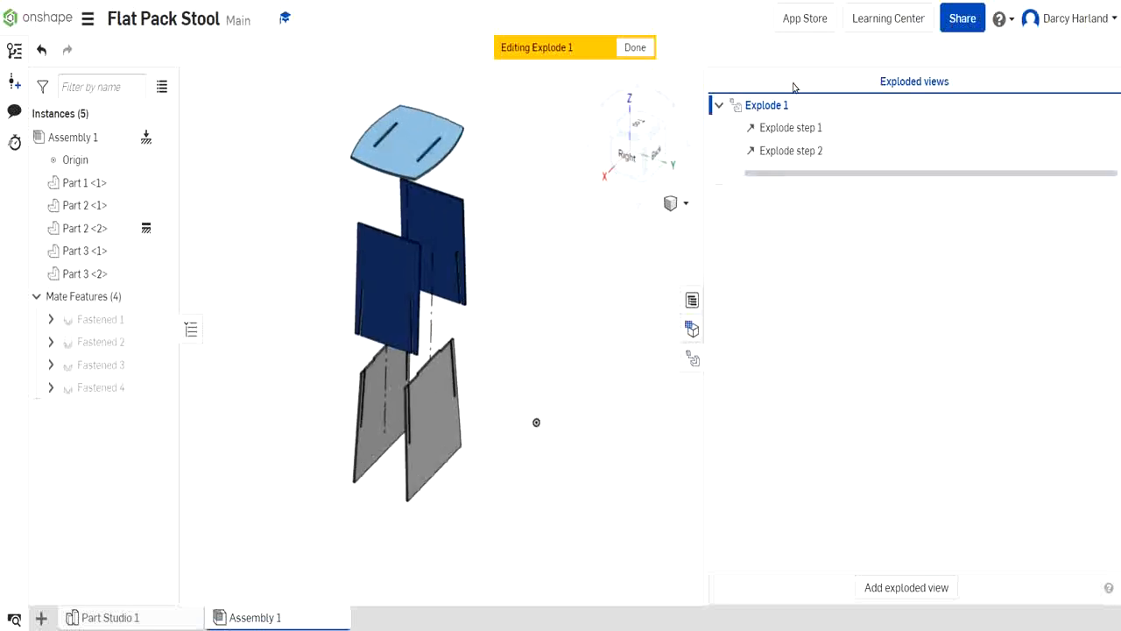
# Close and reactivate Explode 1 to compare the assembled and exploded stool, and examine the exploded parts from the front-right side
pyautogui.click(763, 105)
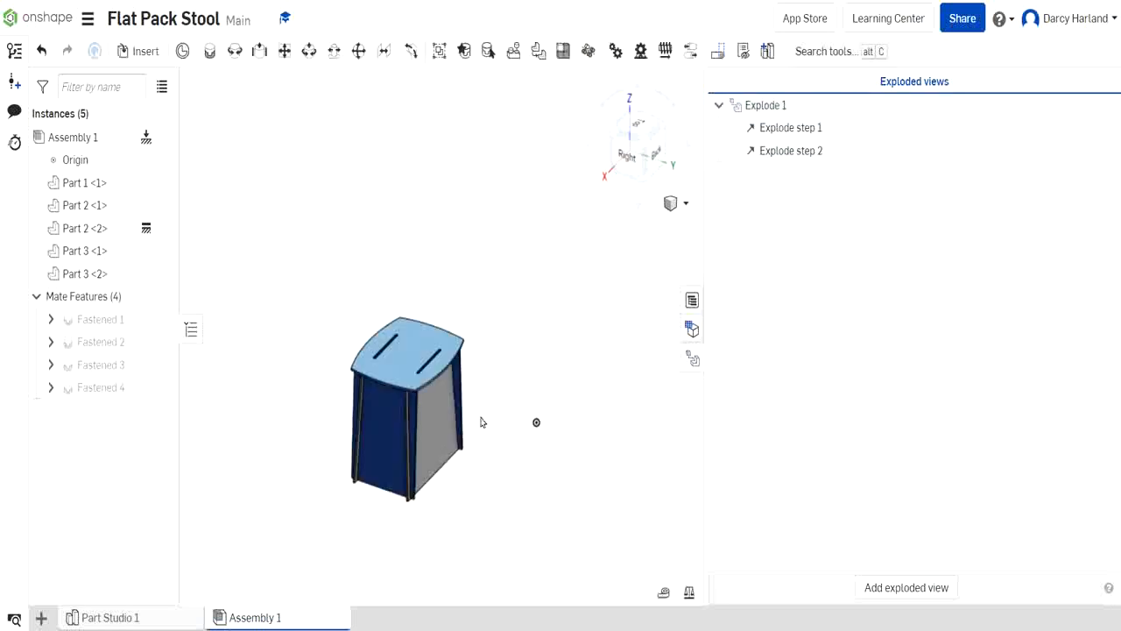
pyautogui.click(776, 106)
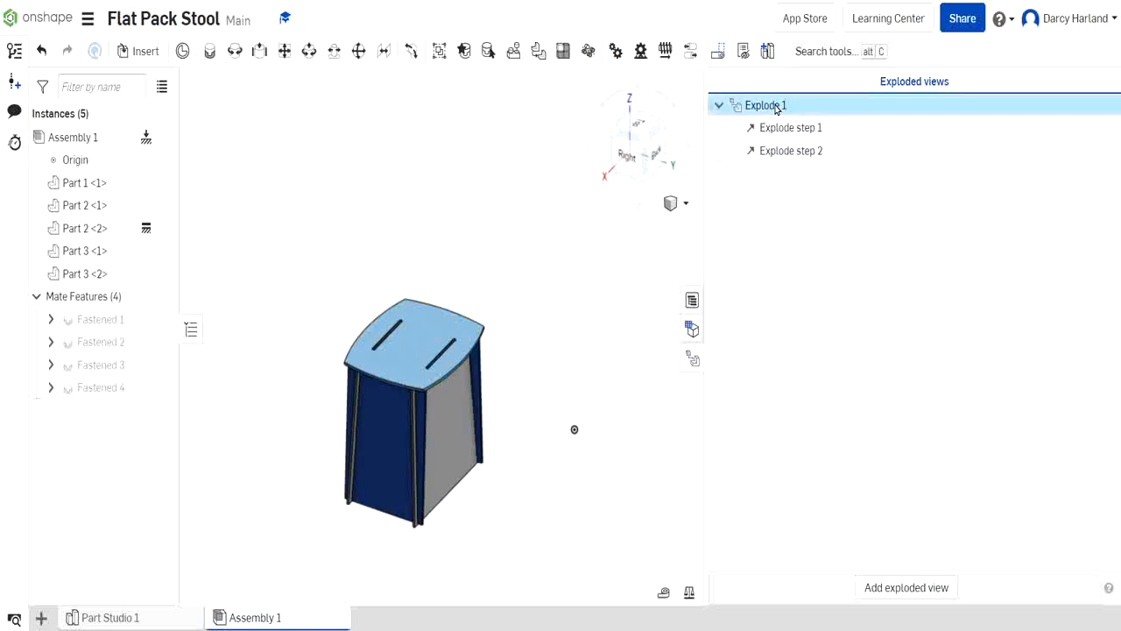
pyautogui.doubleClick(776, 107)
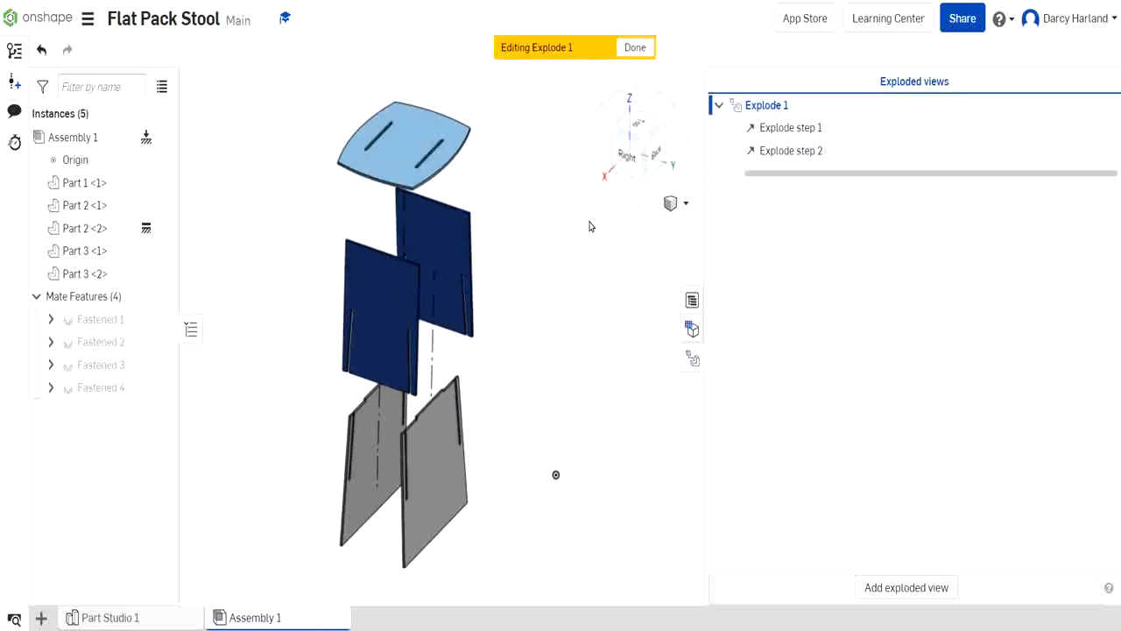
pyautogui.click(617, 134)
pyautogui.click(618, 134)
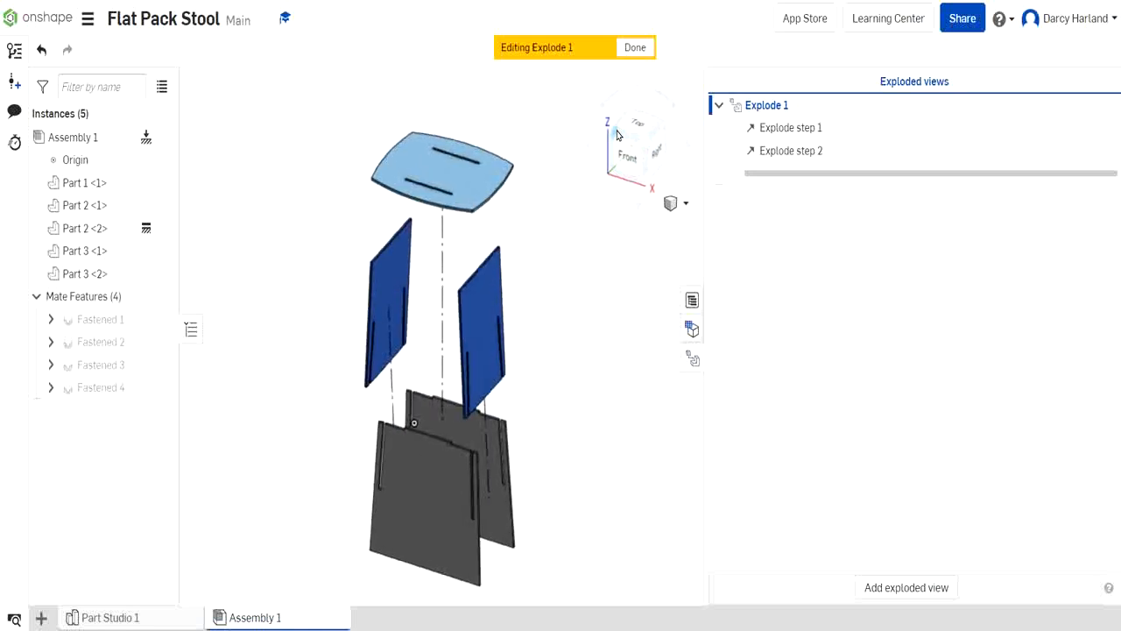
pyautogui.click(662, 132)
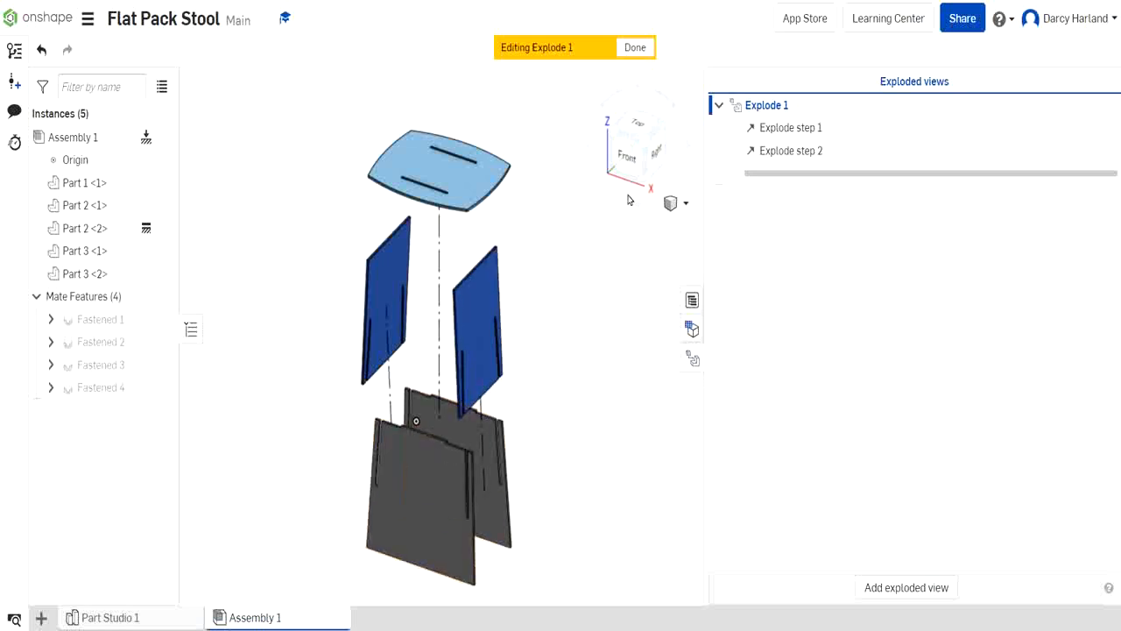
# Finish editing Explode 1 to return the stool to its assembled state, and hide the exploded views list
pyautogui.click(635, 49)
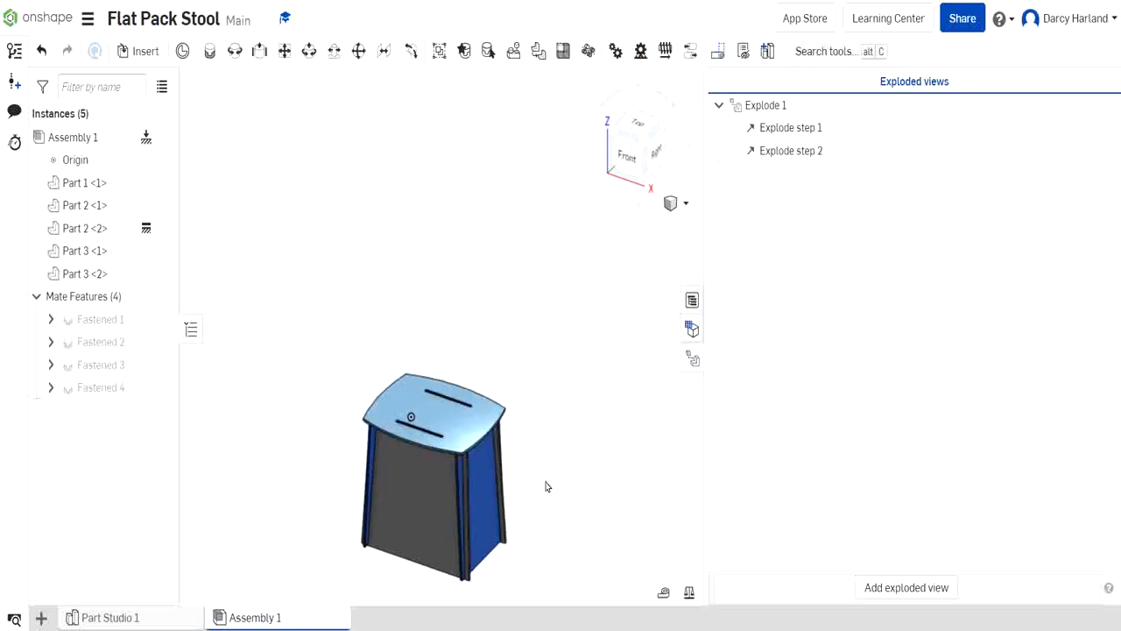
pyautogui.moveTo(546, 486); pyautogui.dragTo(639, 325, button='middle')
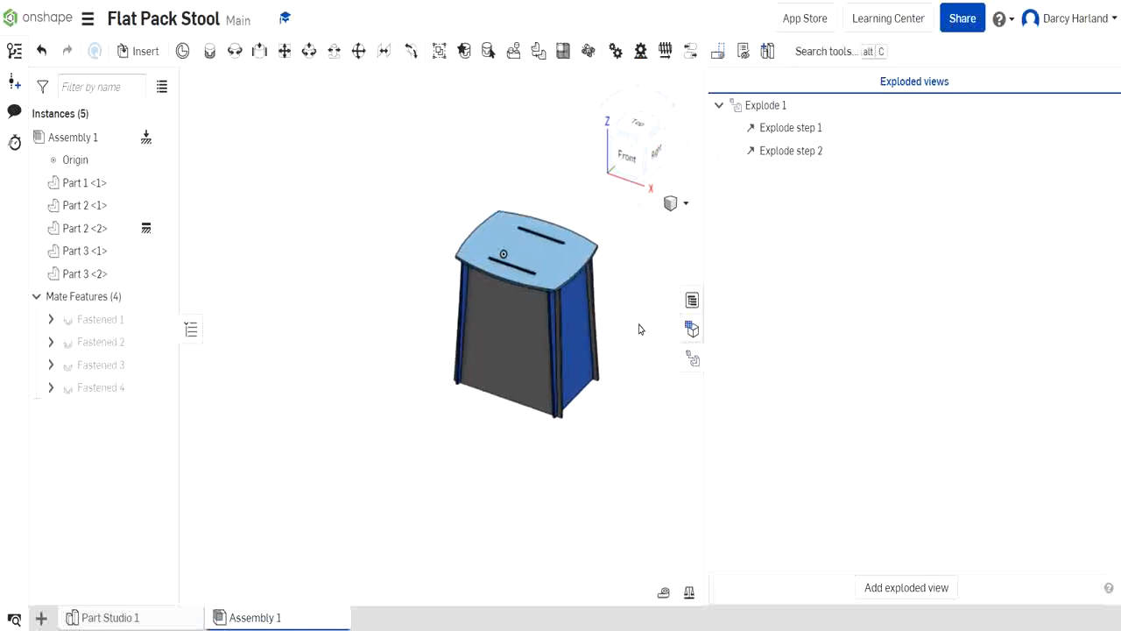
pyautogui.click(692, 361)
pyautogui.moveTo(887, 295); pyautogui.dragTo(689, 311, button='middle')
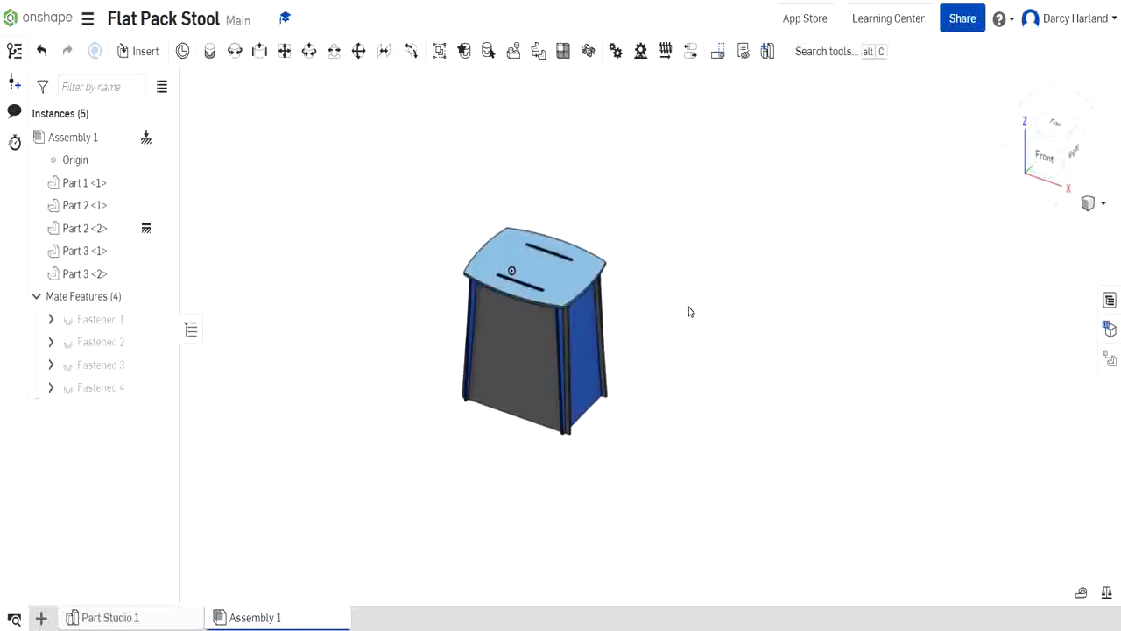